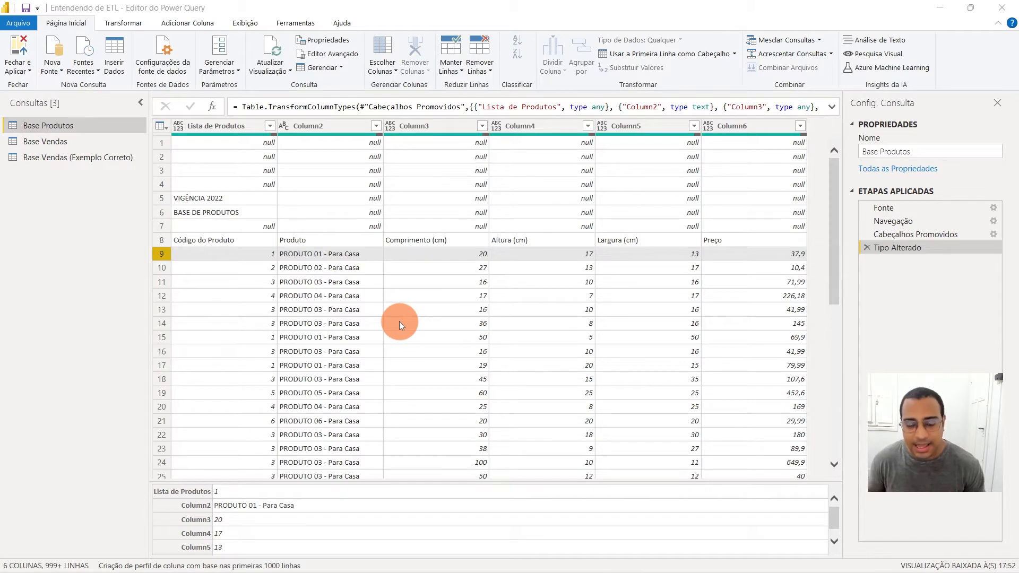
Switch to the Power BI Desktop report window, open the Power Query Editor from it and collapse the queries list
mouse_move(339, 571)
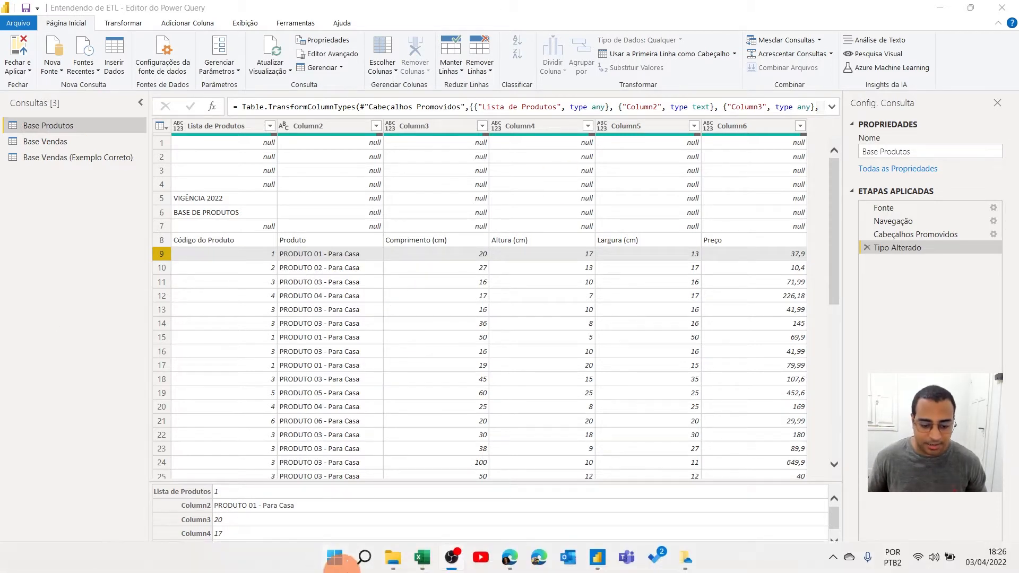
mouse_move(596, 561)
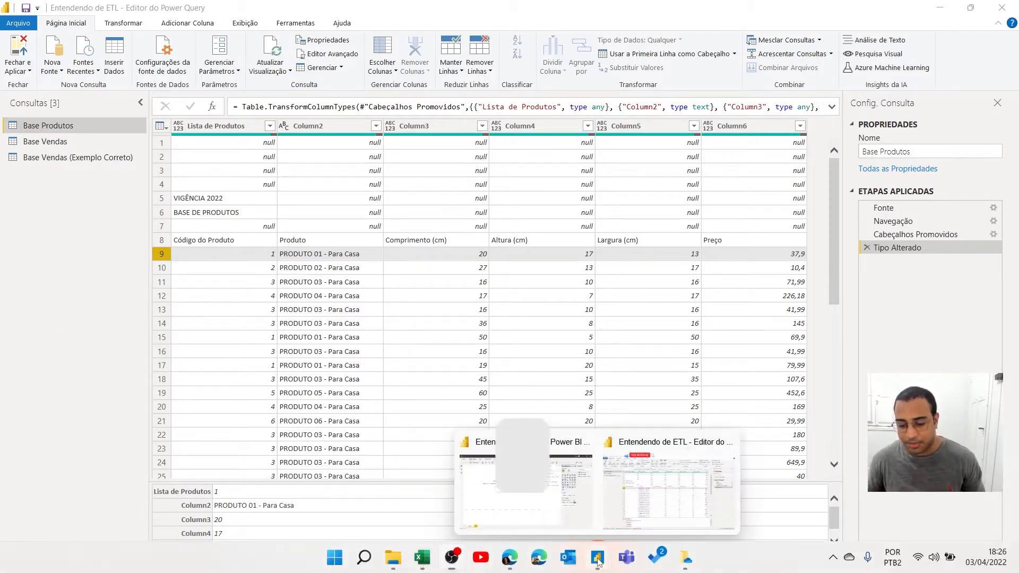
click(574, 476)
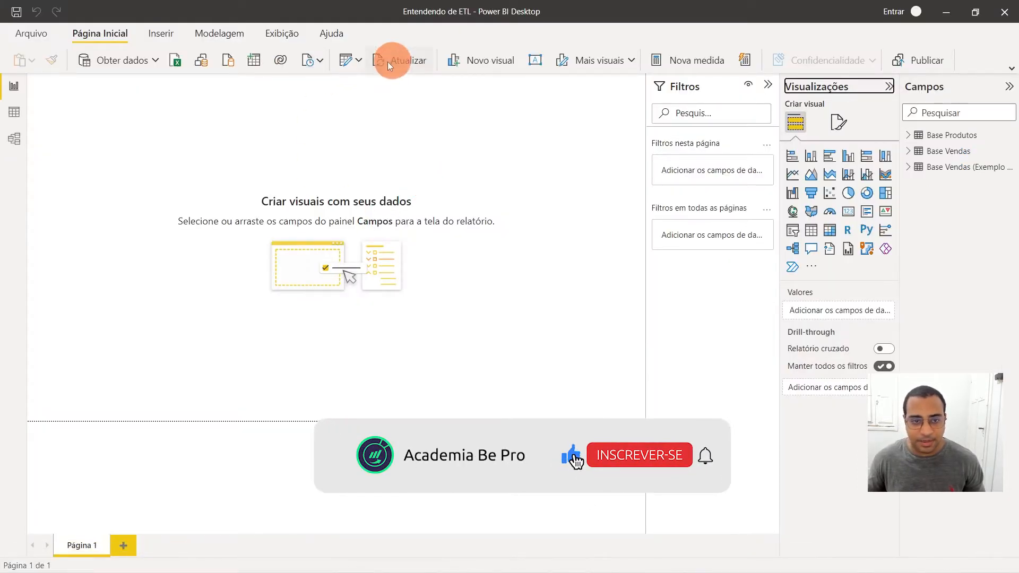
click(1010, 69)
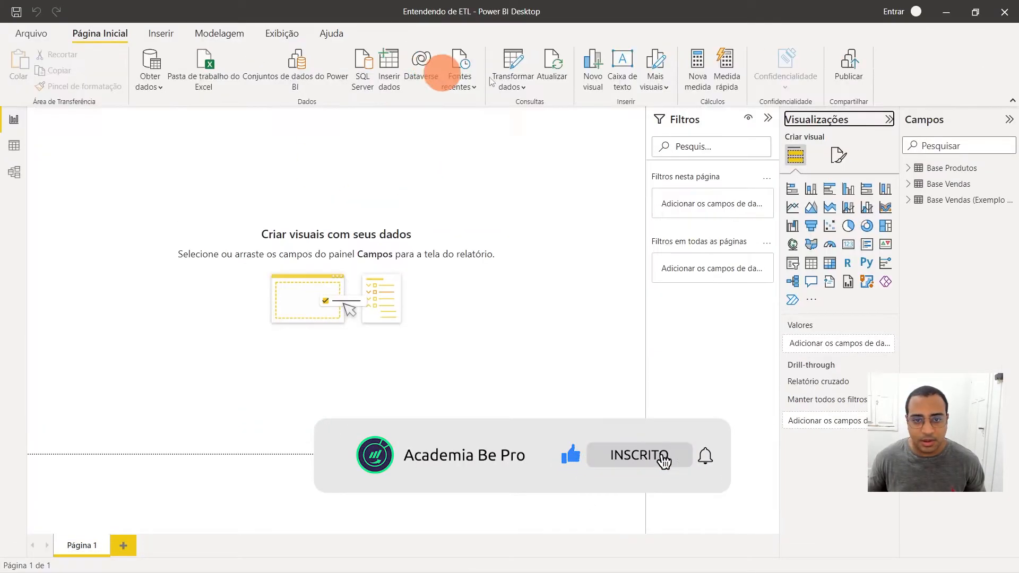
click(520, 64)
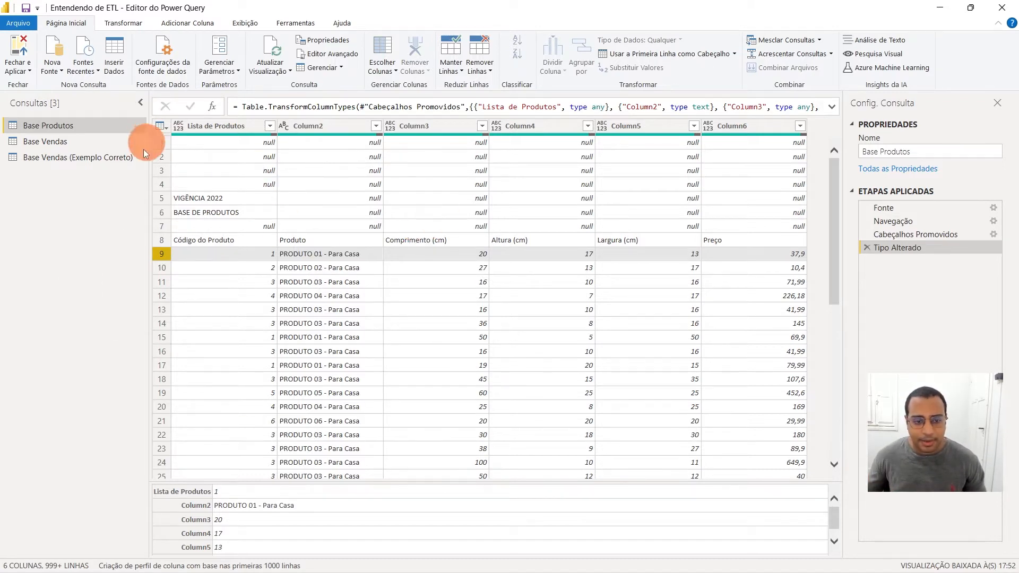
click(142, 105)
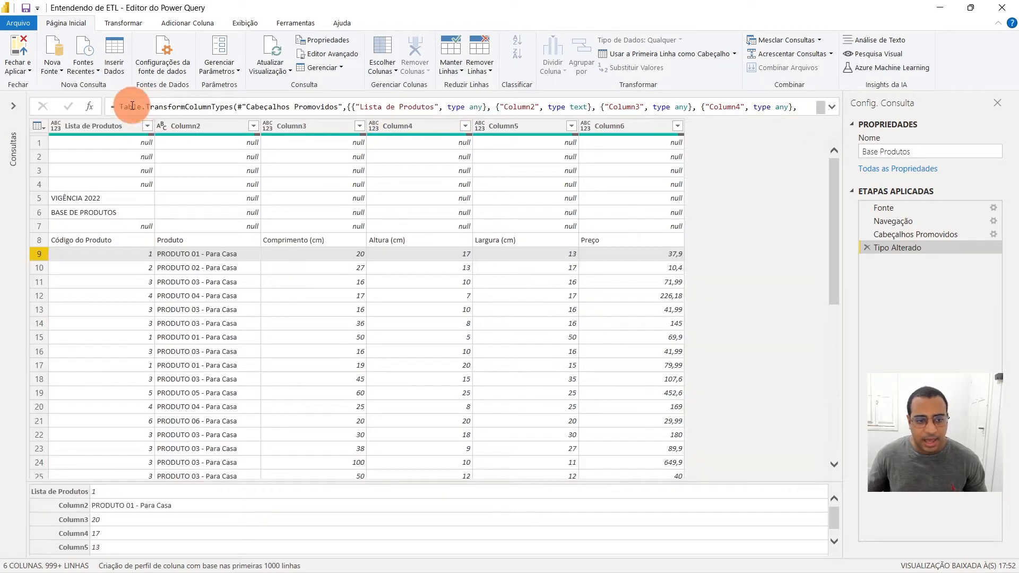
Examine the blank and title rows, the real header row 8 and the product rows below it in Base Produtos
click(86, 142)
click(40, 159)
click(39, 171)
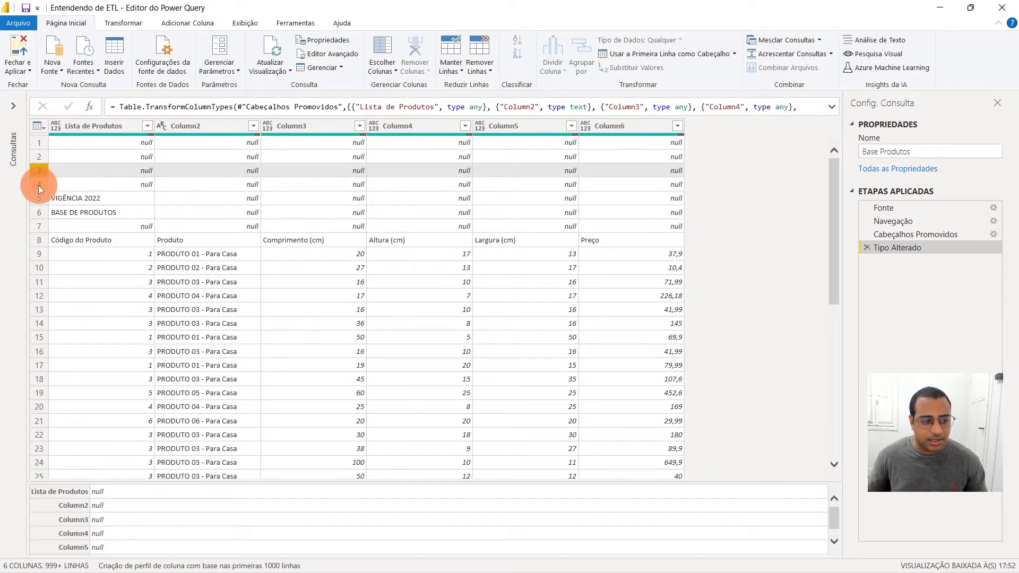
click(40, 186)
click(41, 200)
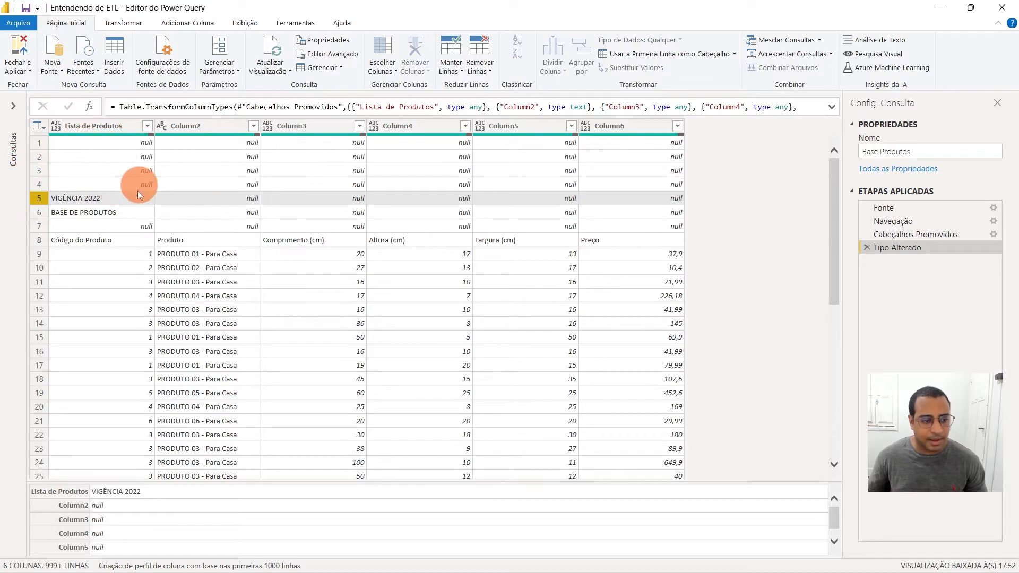
click(98, 210)
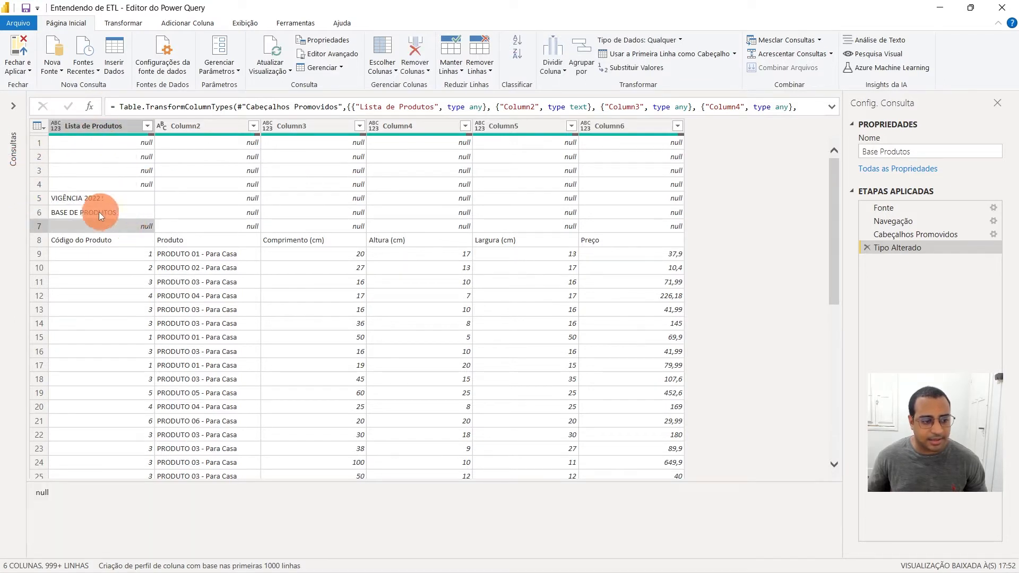
click(46, 196)
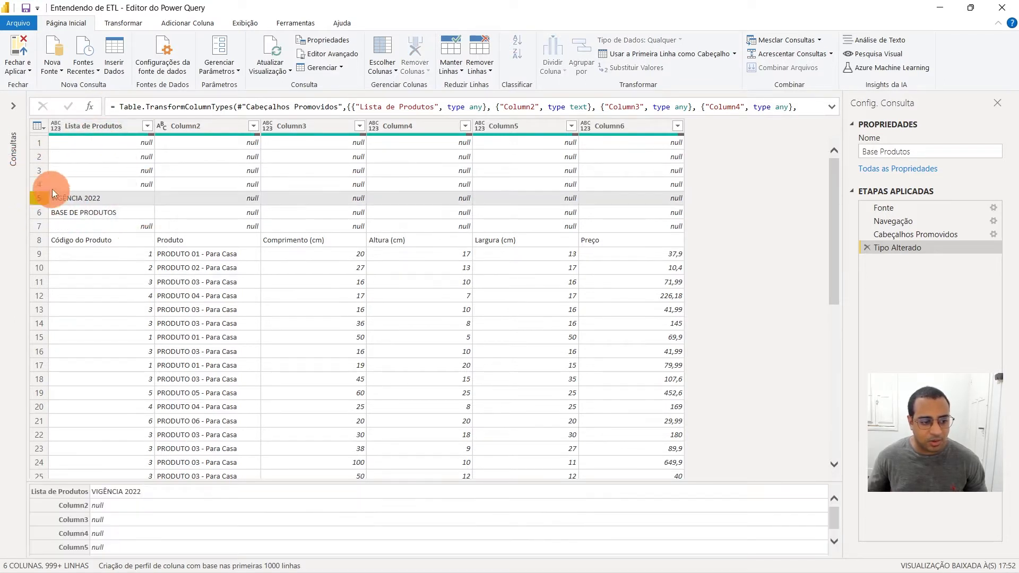
click(38, 241)
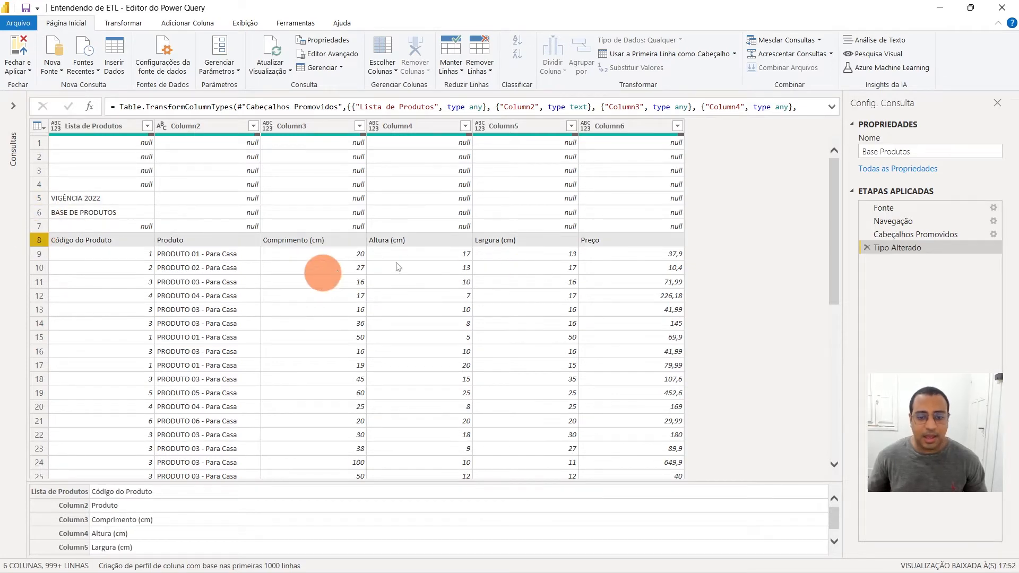
click(179, 262)
scroll(244, 256, down, 15)
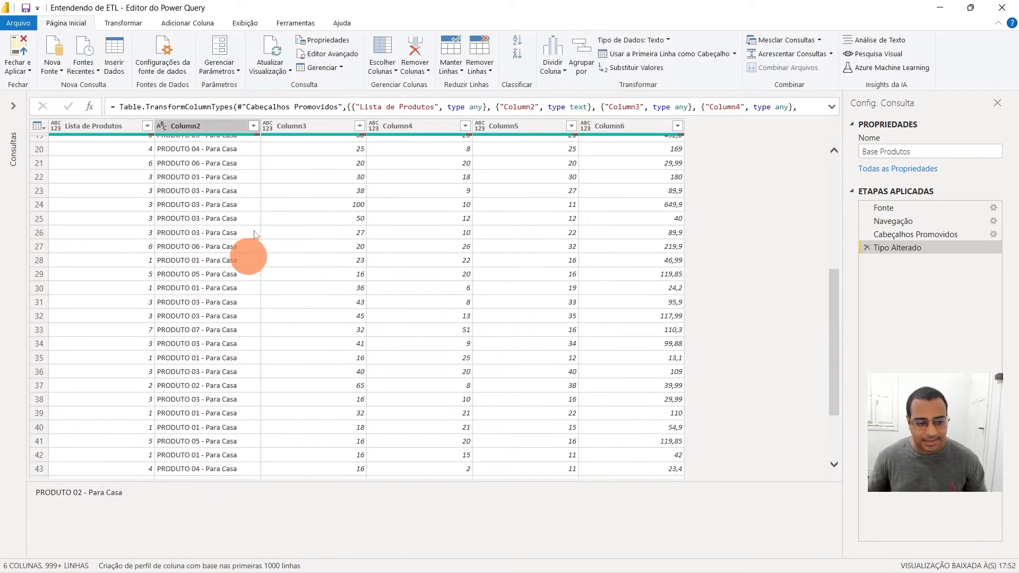
scroll(492, 243, up, 15)
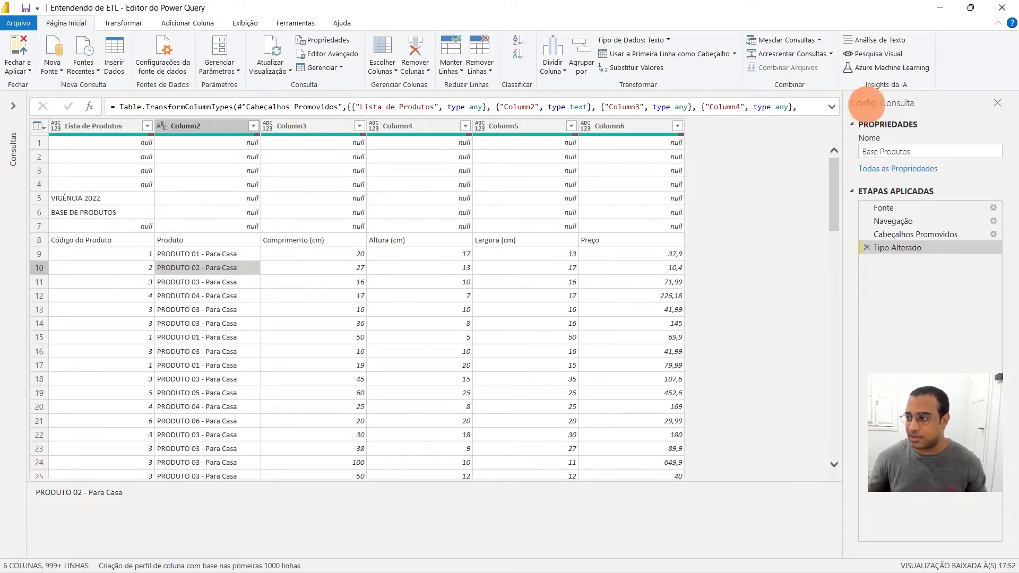
Switch to the Entendendo de ETL workbook in Excel and examine the heading block A1:F8 and the data rows on the Produtos sheet
drag(1018, 172, 306, 2)
click(163, 123)
drag(48, 98, 502, 187)
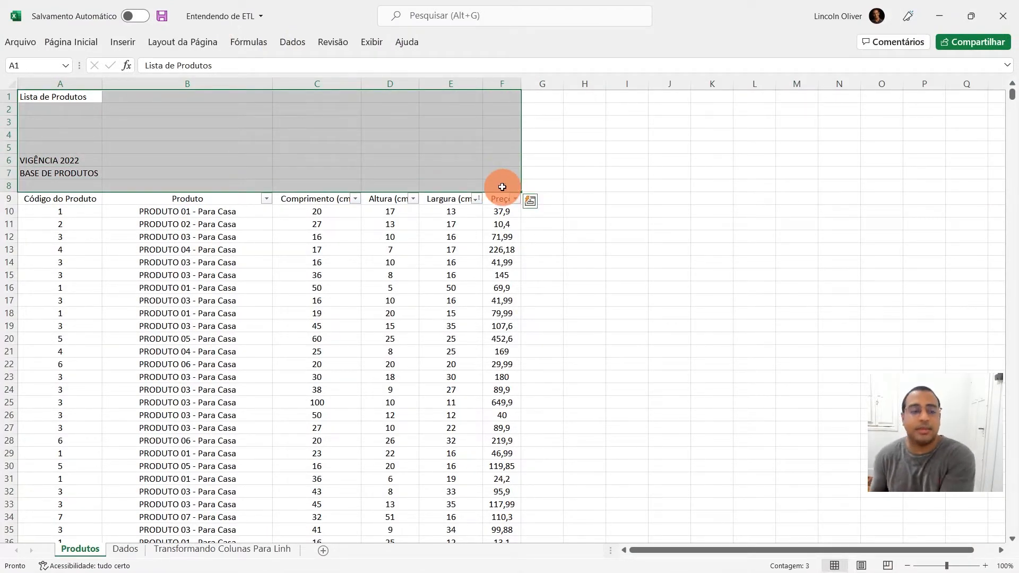
drag(60, 211, 452, 339)
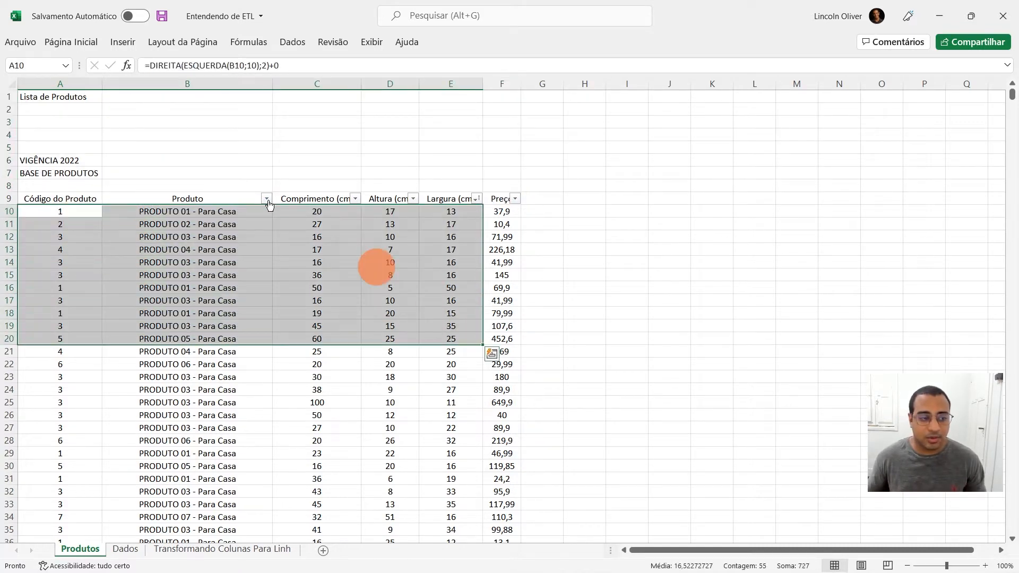
click(9, 96)
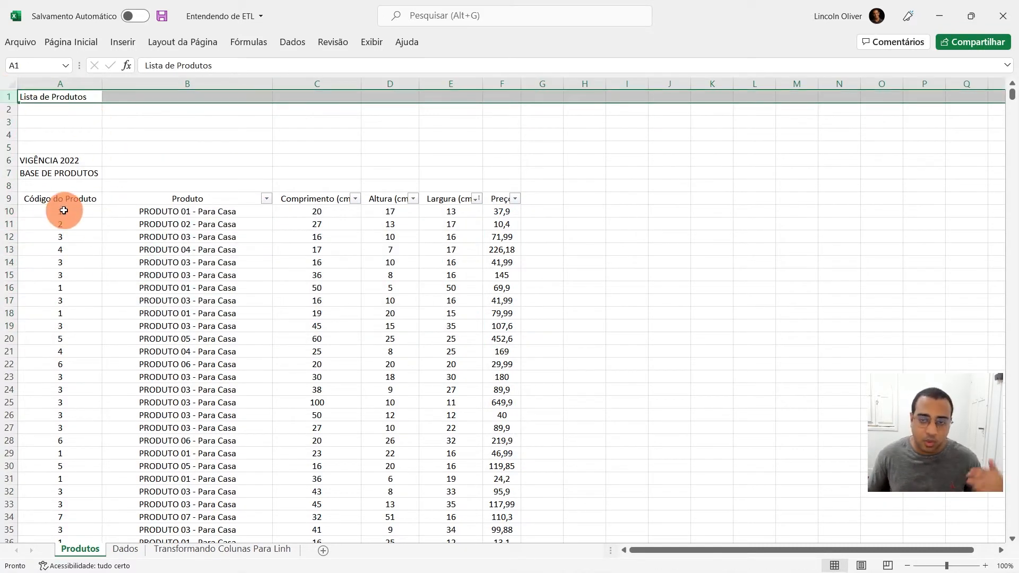
Return to the Power Query Editor and review rows 1 to 7 of the Lista de Produtos column
drag(750, 12, 1018, 121)
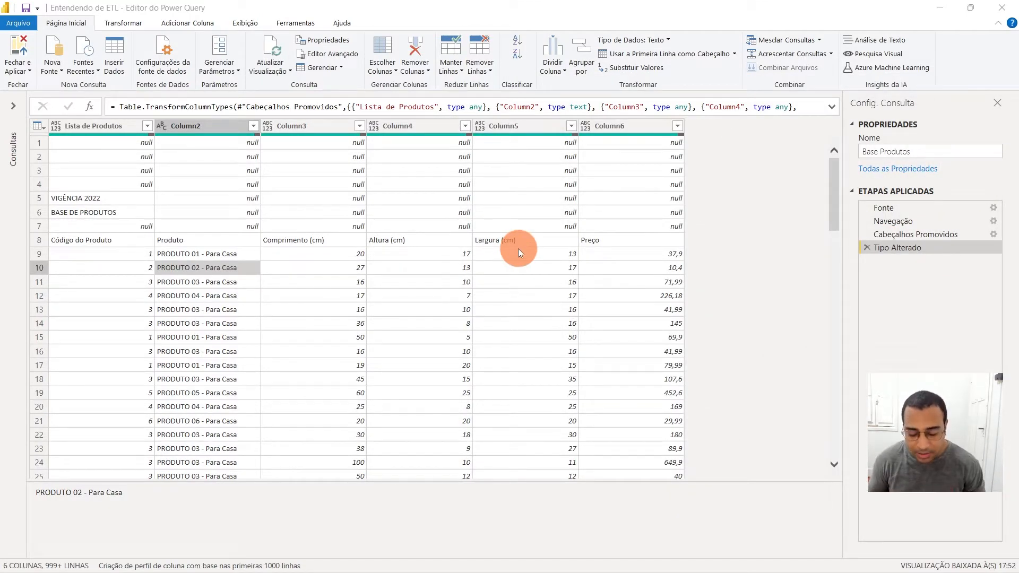
click(108, 147)
drag(107, 147, 108, 227)
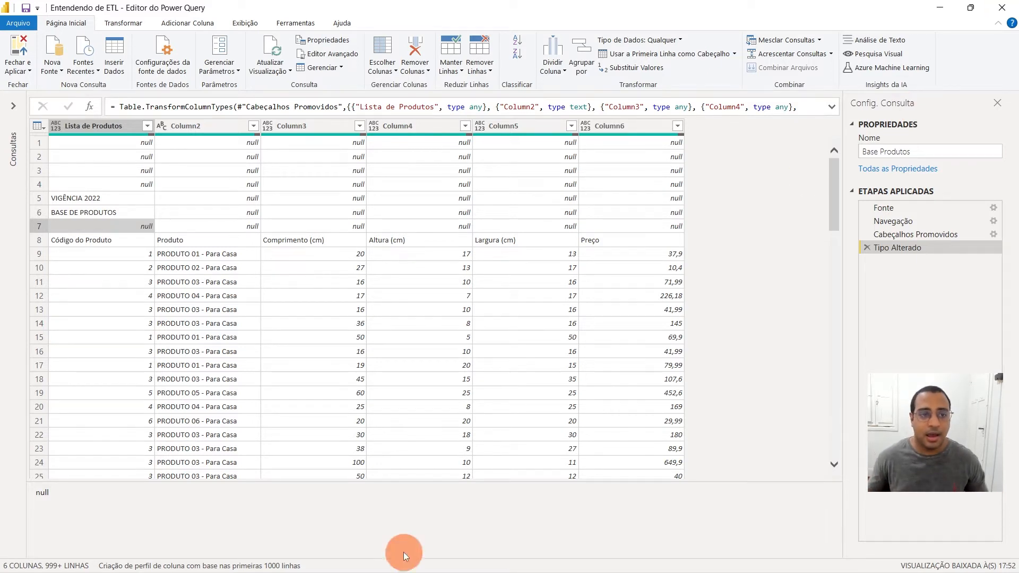
Hide the query settings and display them again
click(244, 23)
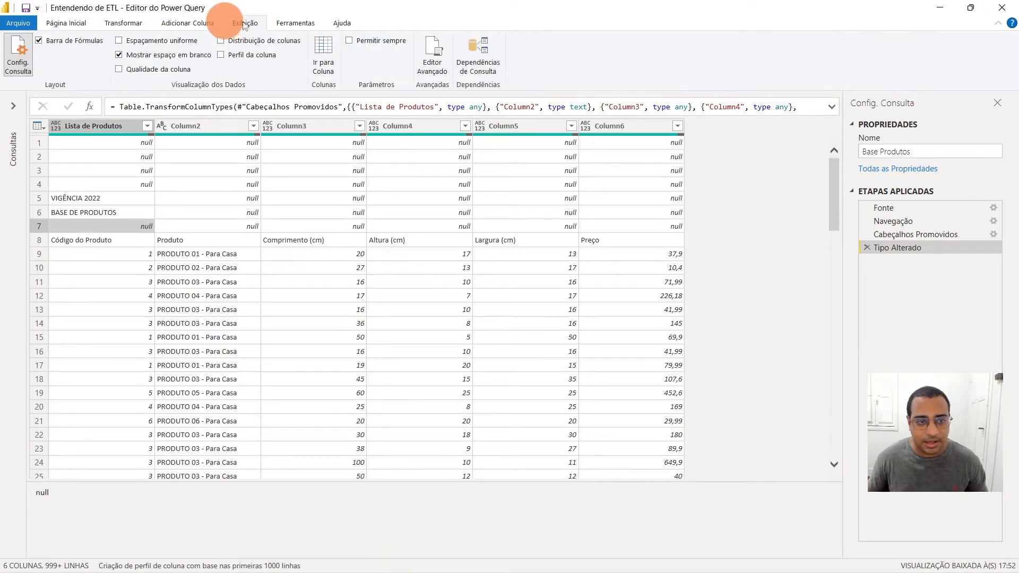
click(18, 62)
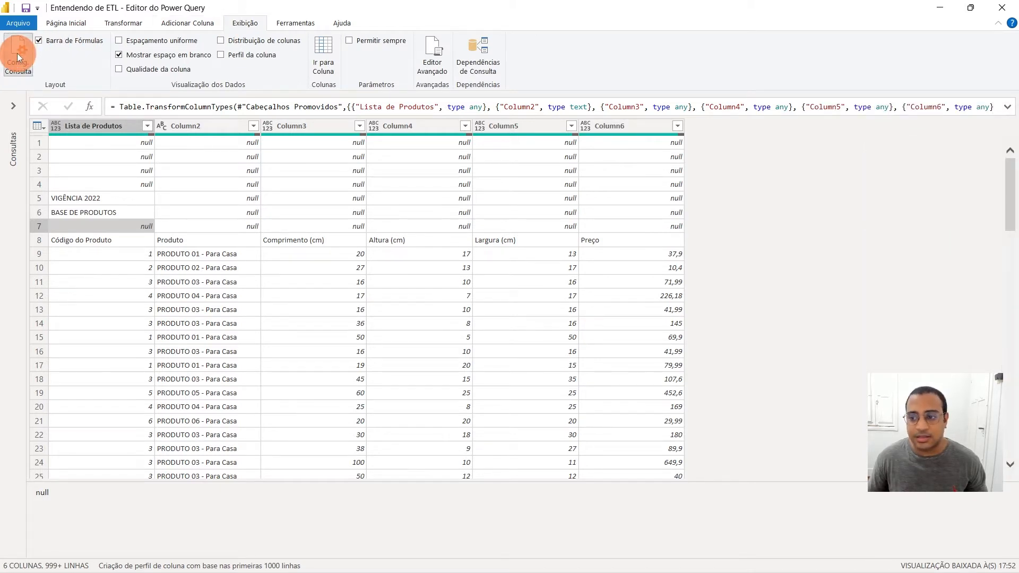
click(18, 55)
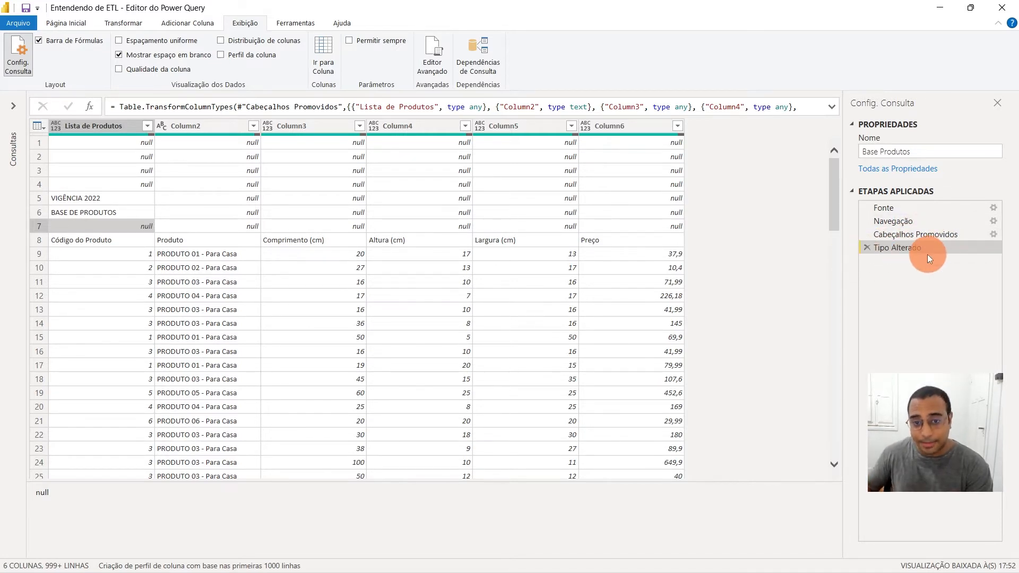
Look through the column headers of Base Produtos, from Lista de Produtos to Column6
click(71, 126)
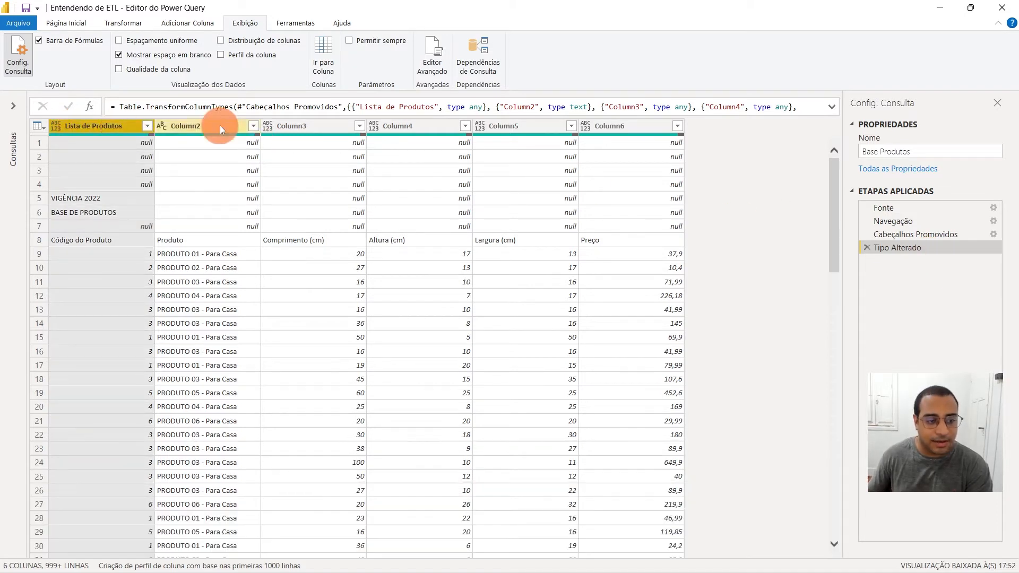
click(219, 125)
click(311, 126)
click(444, 122)
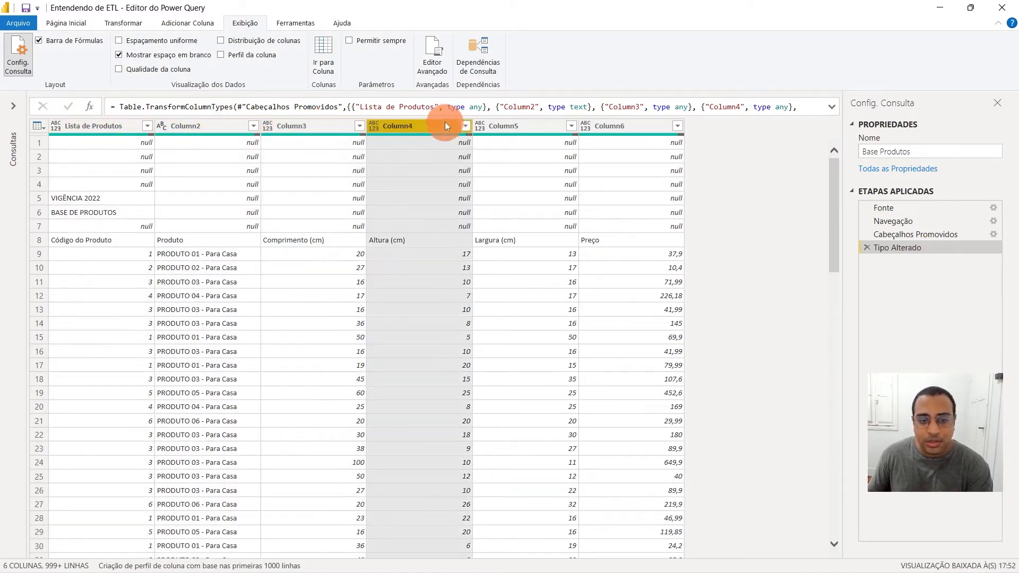
click(505, 124)
click(631, 126)
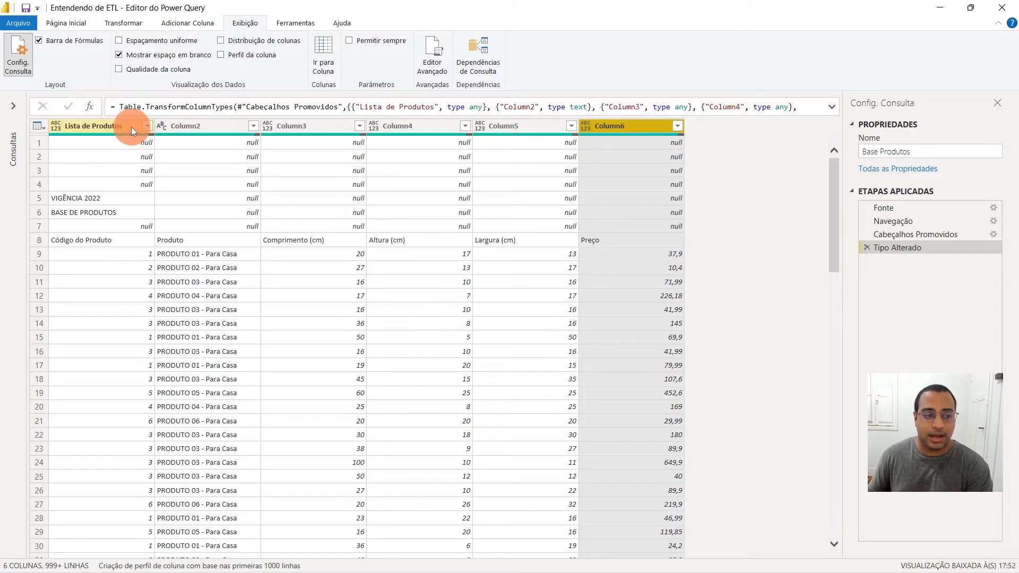
click(131, 127)
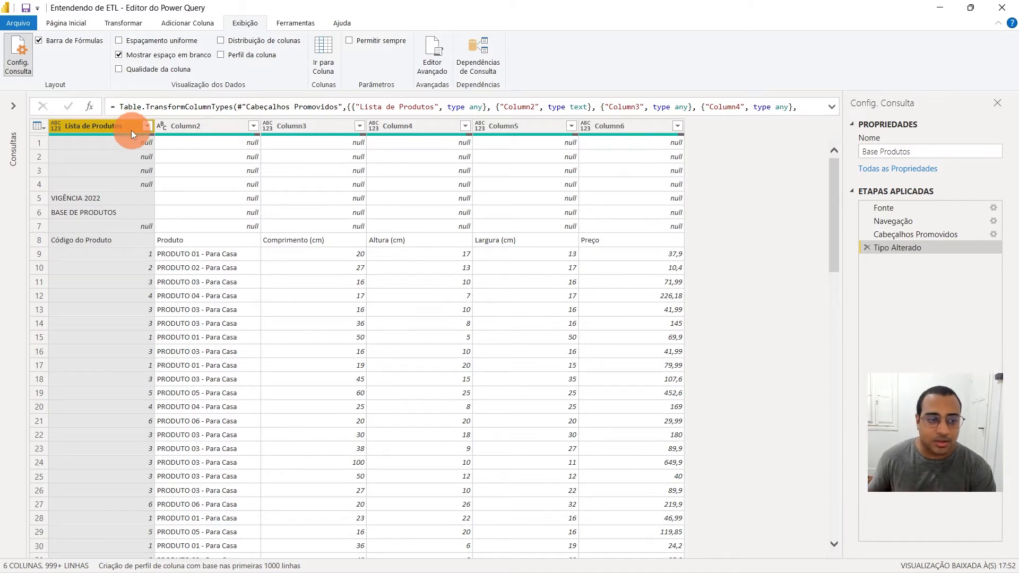
Inspect the unneeded rows above the real headers, then row 8 containing Código do Produto and the other column titles
click(101, 143)
click(40, 144)
click(41, 157)
click(40, 171)
click(39, 183)
click(64, 239)
click(31, 239)
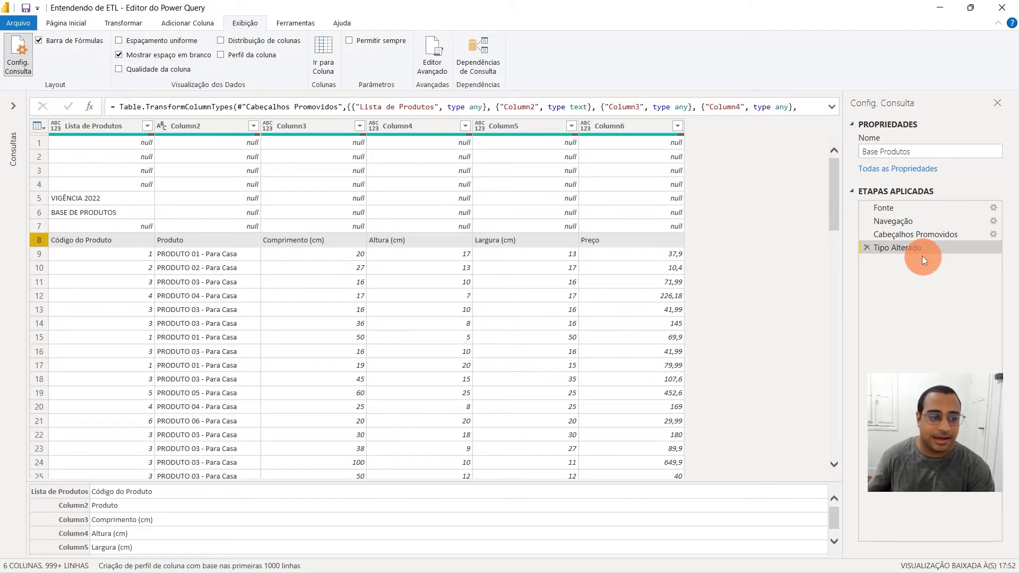
click(48, 143)
click(41, 155)
click(39, 185)
click(39, 211)
click(40, 156)
click(39, 169)
click(37, 184)
click(40, 213)
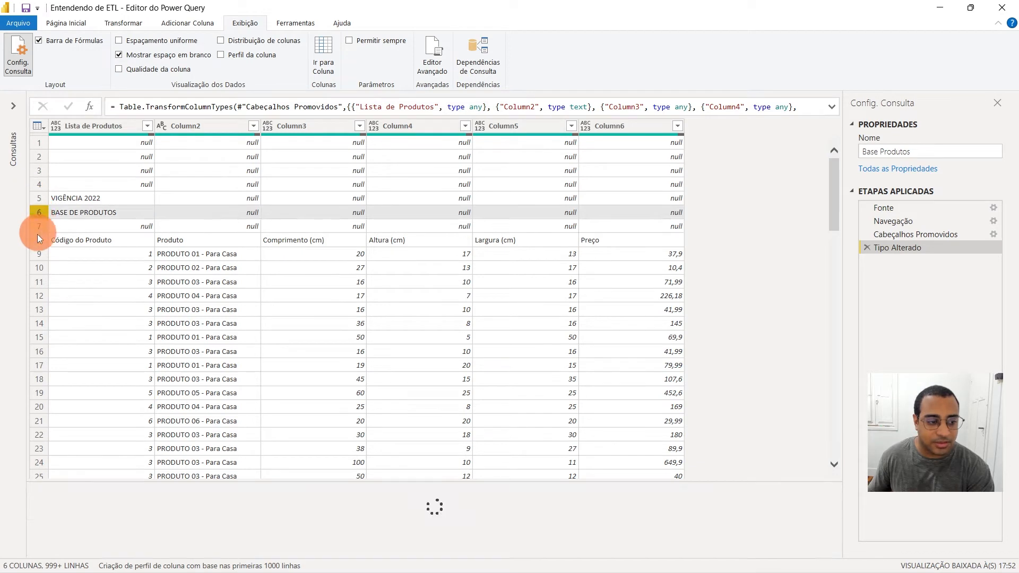
click(39, 239)
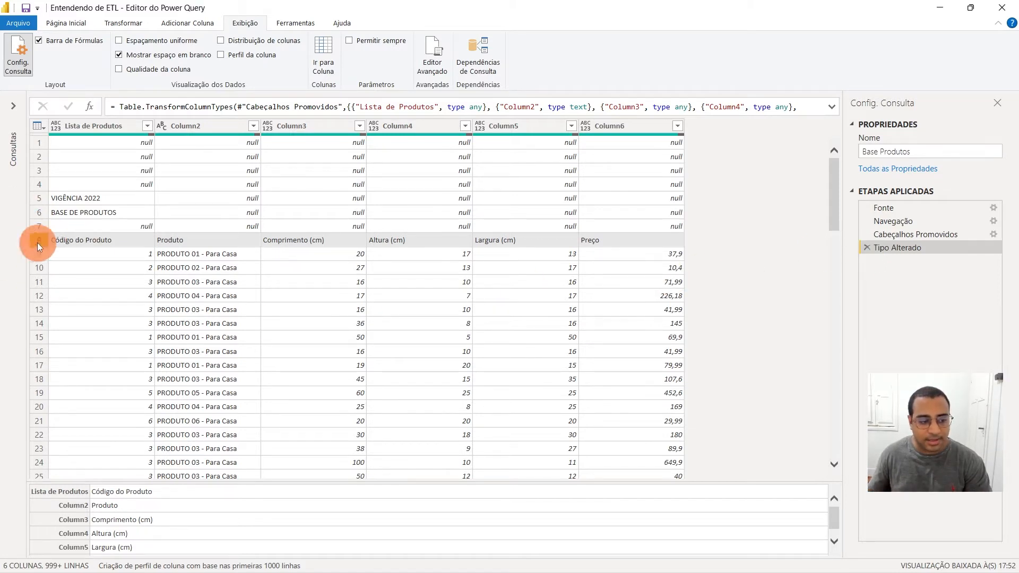
Delete the Tipo Alterado applied step from Base Produtos and check each column header from Lista de Produtos to Column6
click(870, 248)
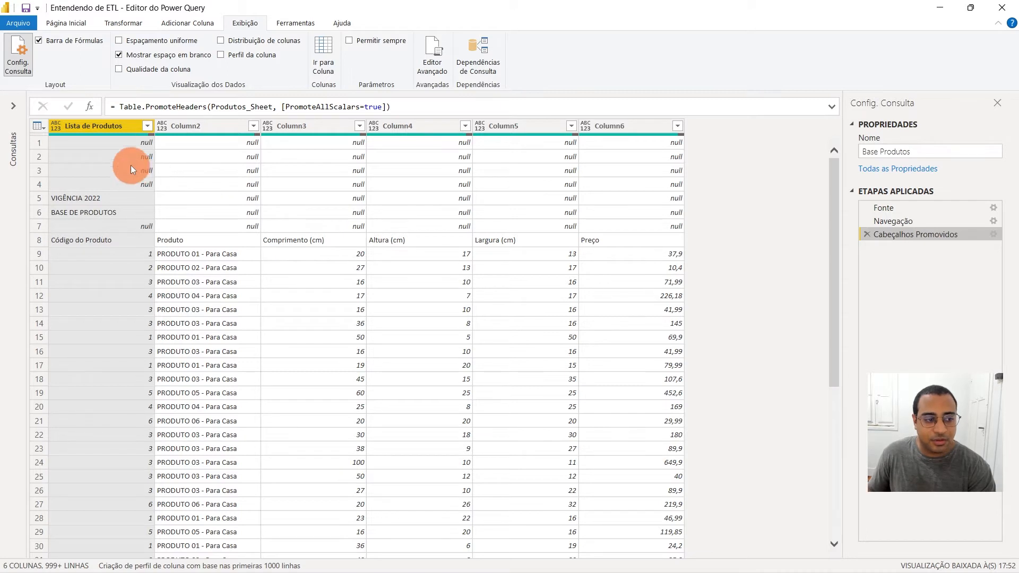
click(45, 141)
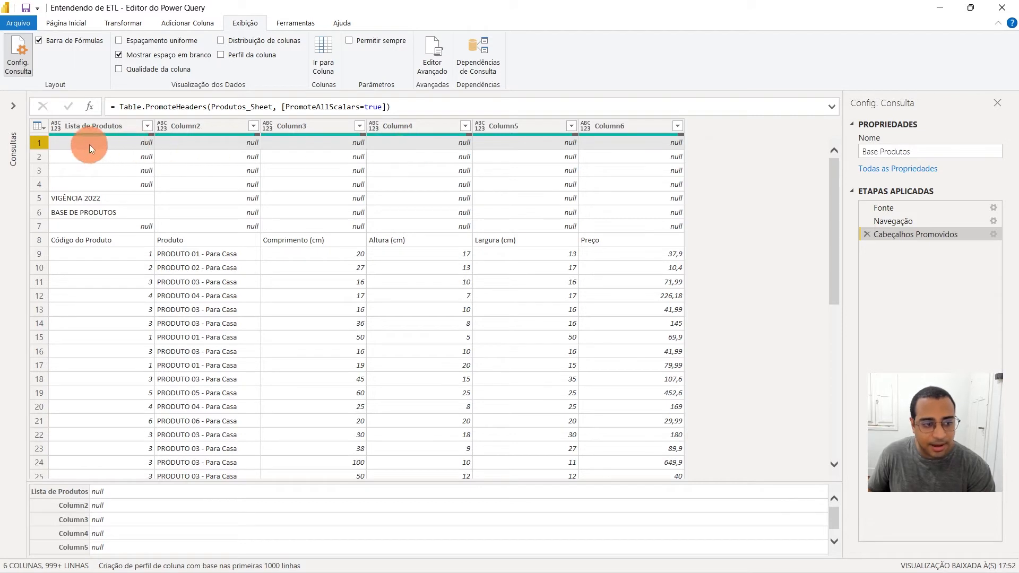
click(98, 128)
click(194, 127)
click(321, 129)
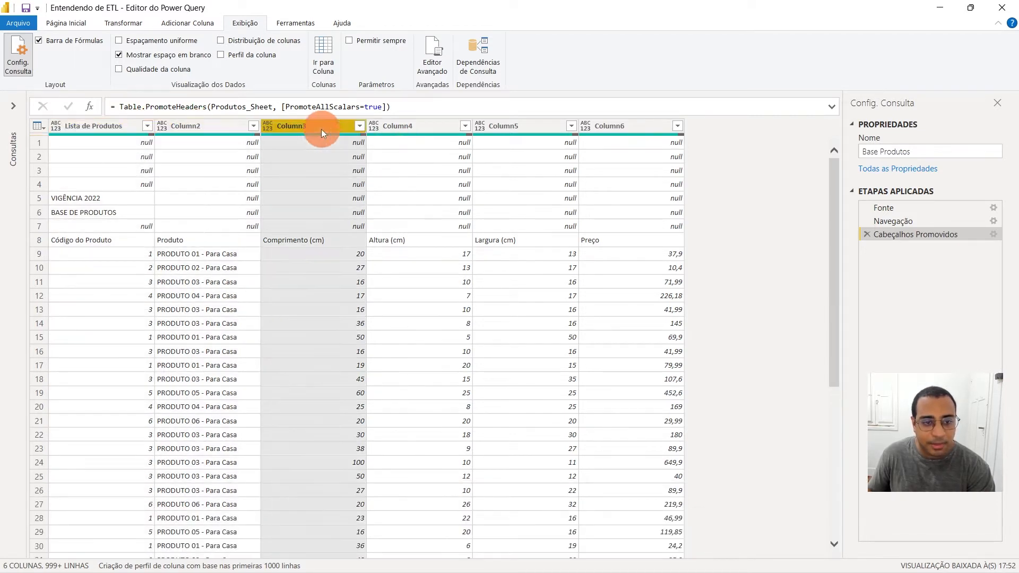
click(440, 131)
click(528, 131)
click(632, 128)
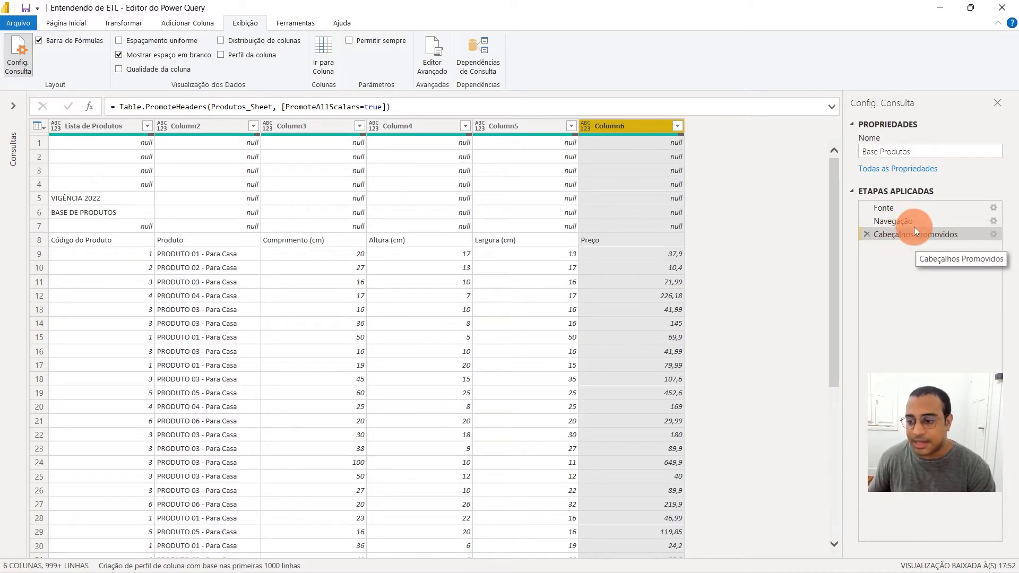
View the table at the Navegação applied step and inspect its first row, Lista de Produtos
click(901, 221)
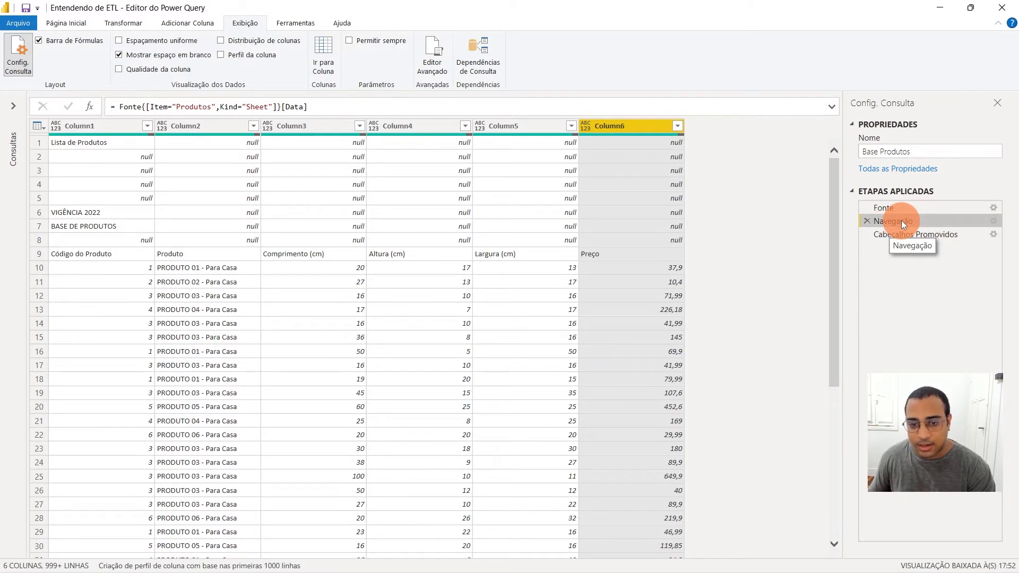
click(76, 143)
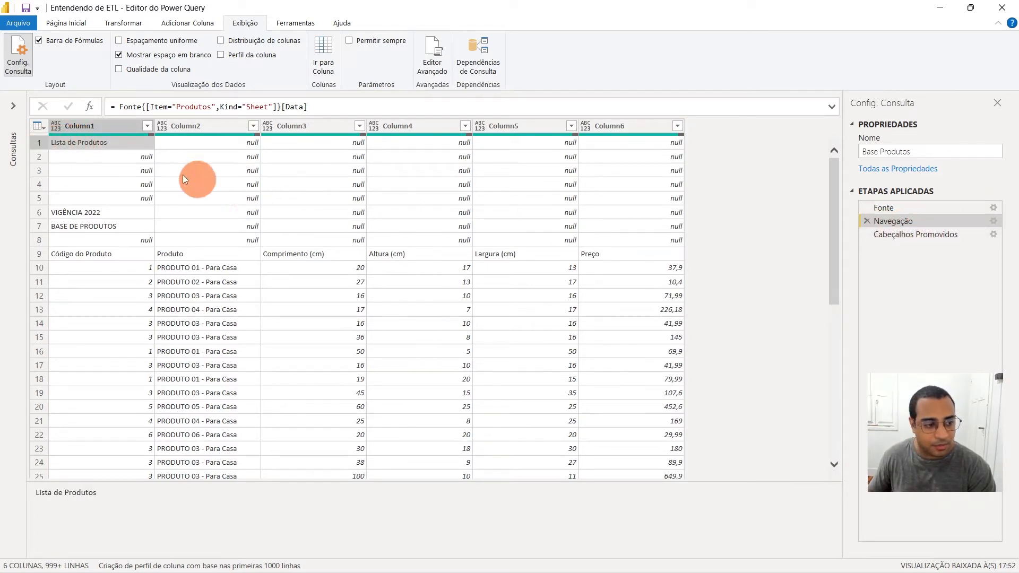
click(42, 142)
click(67, 144)
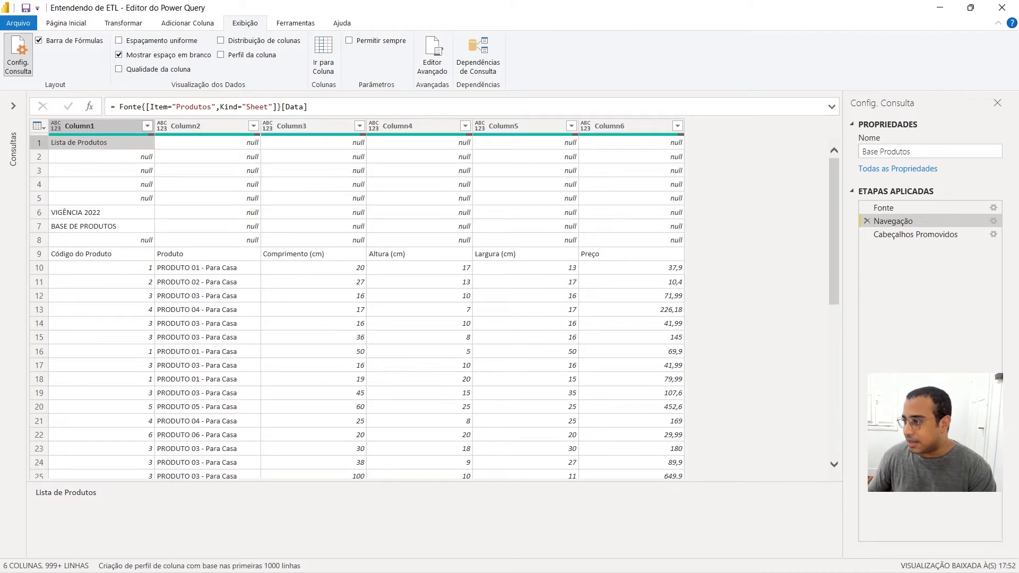
Bring up the Entendendo de ETL workbook in Excel and compare row 1 of its Produtos sheet with the first row in Power Query
drag(1018, 133, 351, 130)
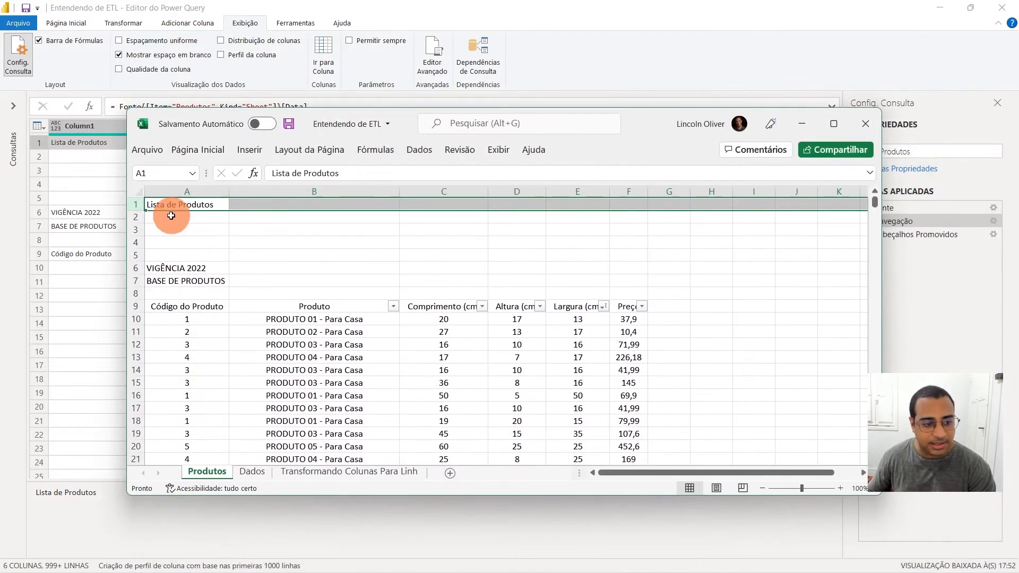
click(202, 203)
drag(366, 203, 653, 187)
drag(640, 125, 1018, 139)
click(431, 199)
click(153, 143)
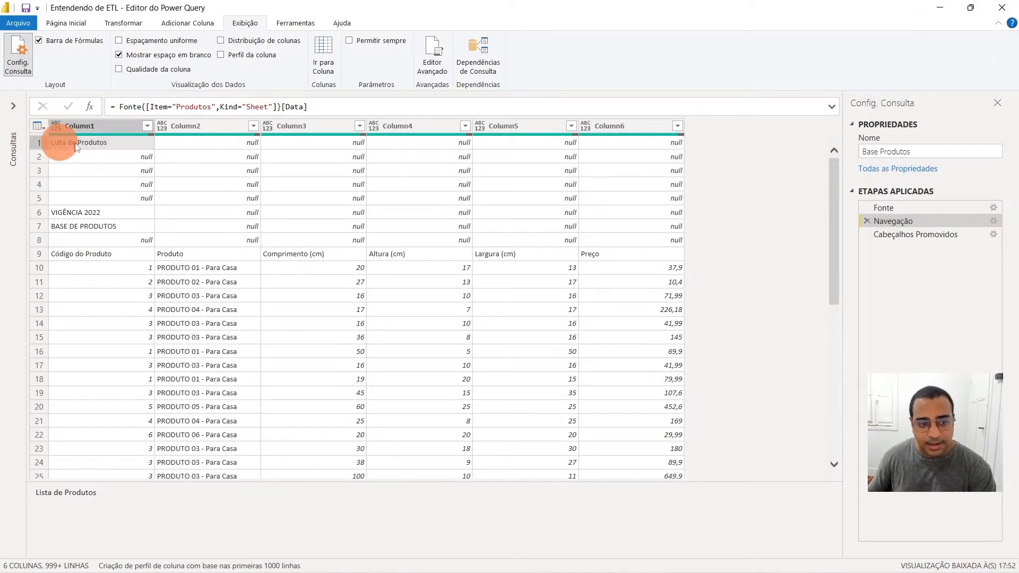
click(361, 155)
View the table at the Cabeçalhos Promovidos step, checking the headers from Lista de Produtos to Column5 and the real titles in row 8
click(933, 223)
click(933, 234)
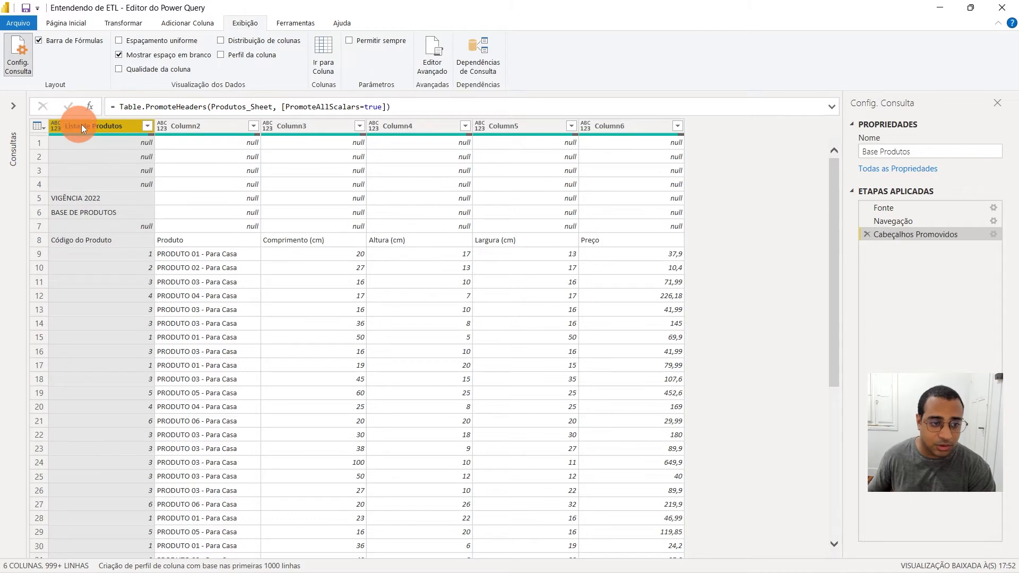
click(225, 131)
click(329, 129)
click(456, 127)
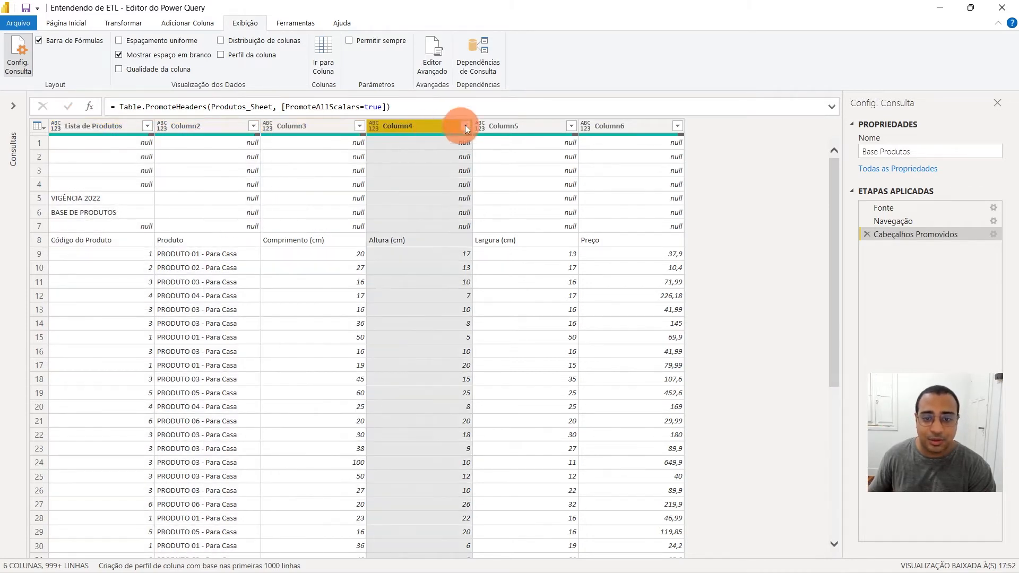
click(537, 127)
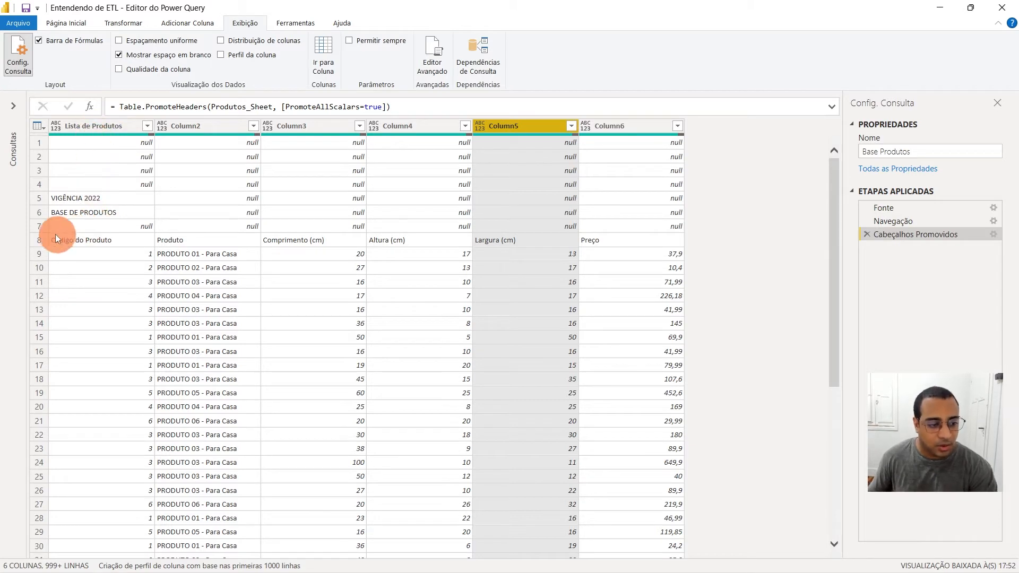
click(44, 246)
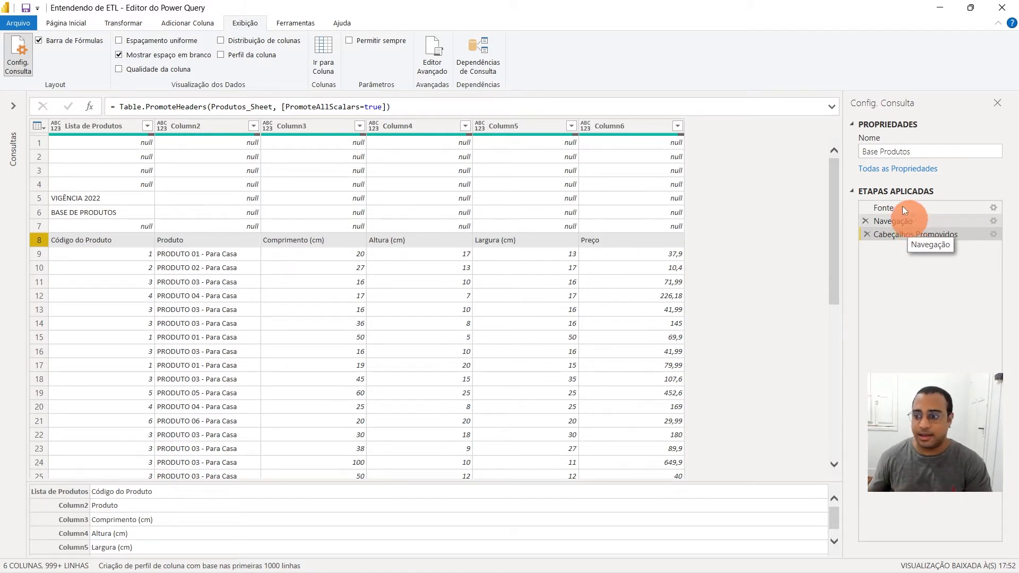
Delete the Cabeçalhos Promovidos applied step from Base Produtos and check the unneeded rows 1 to 8 above the real headers
click(870, 235)
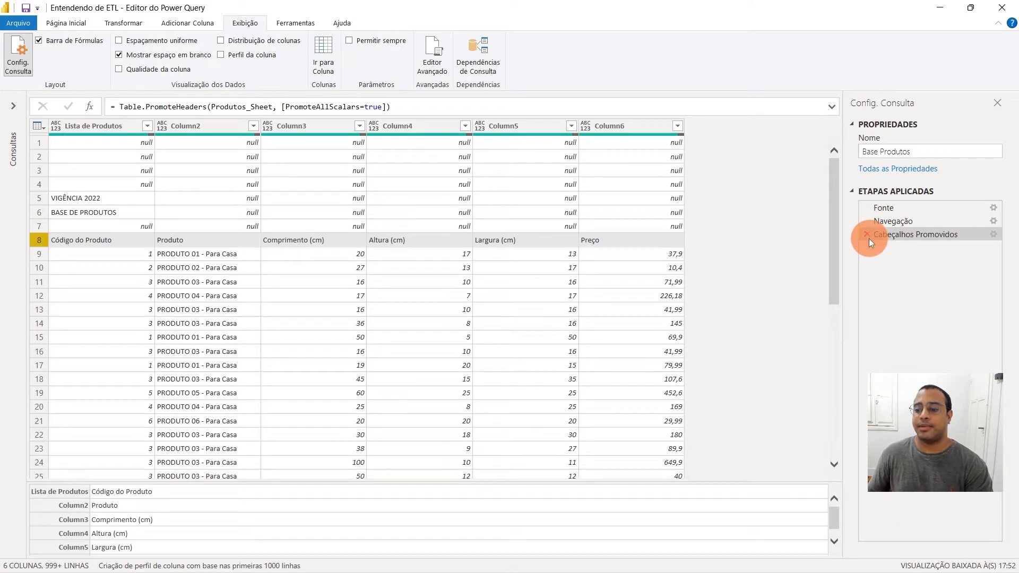
click(160, 173)
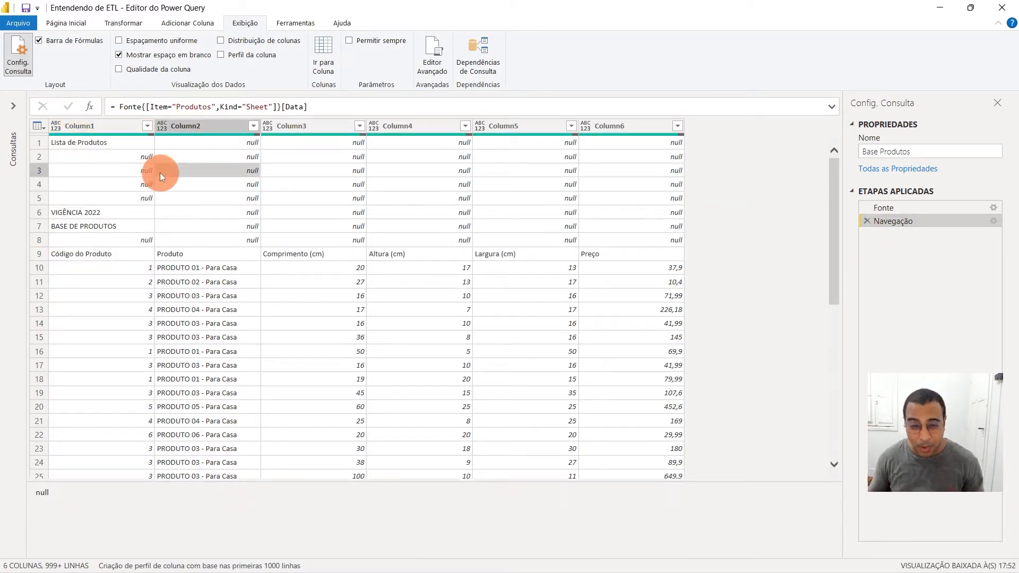
click(45, 145)
click(40, 175)
click(44, 217)
click(48, 235)
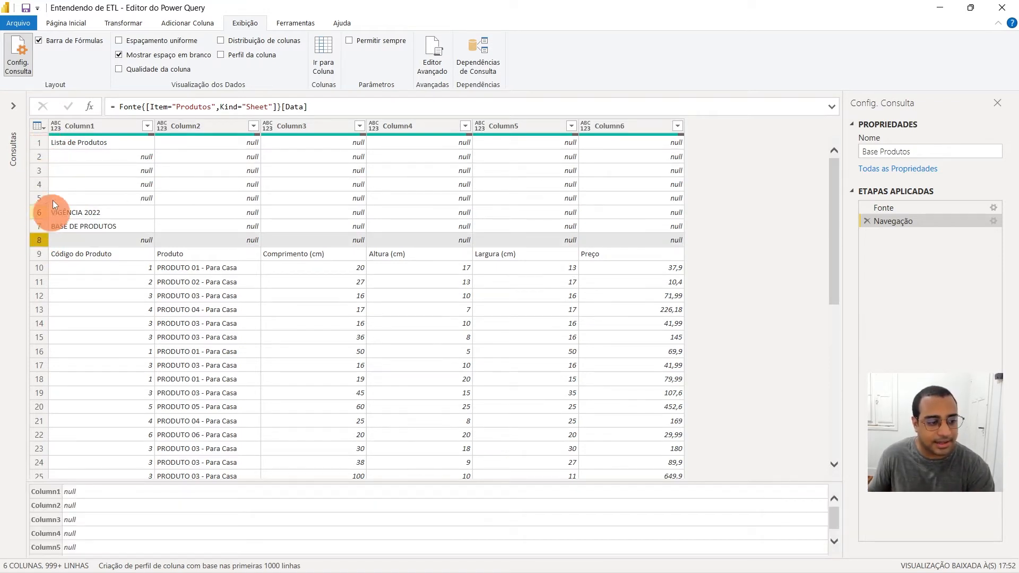
click(43, 143)
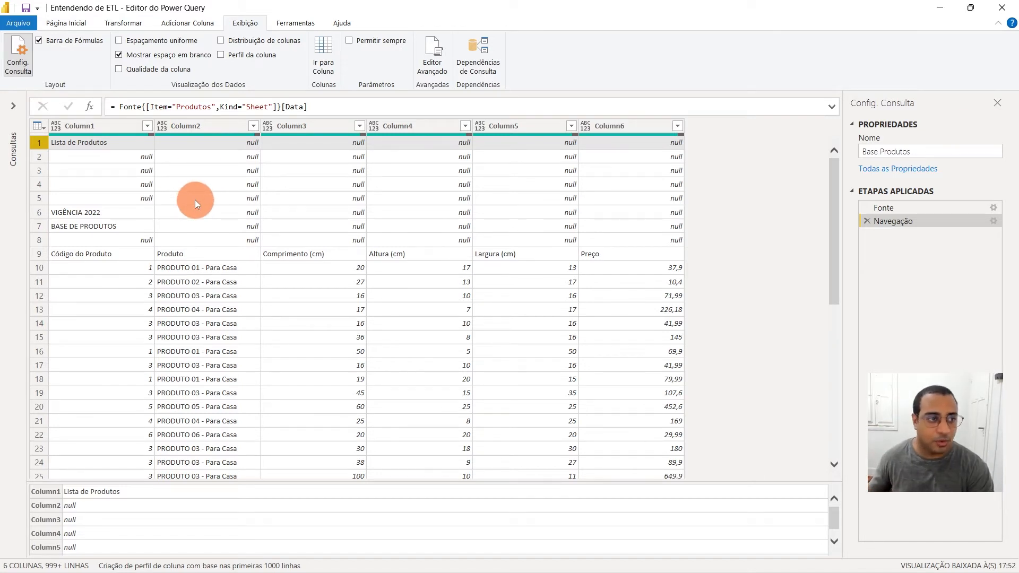
Remove the top 8 rows from the Base Produtos table
click(76, 24)
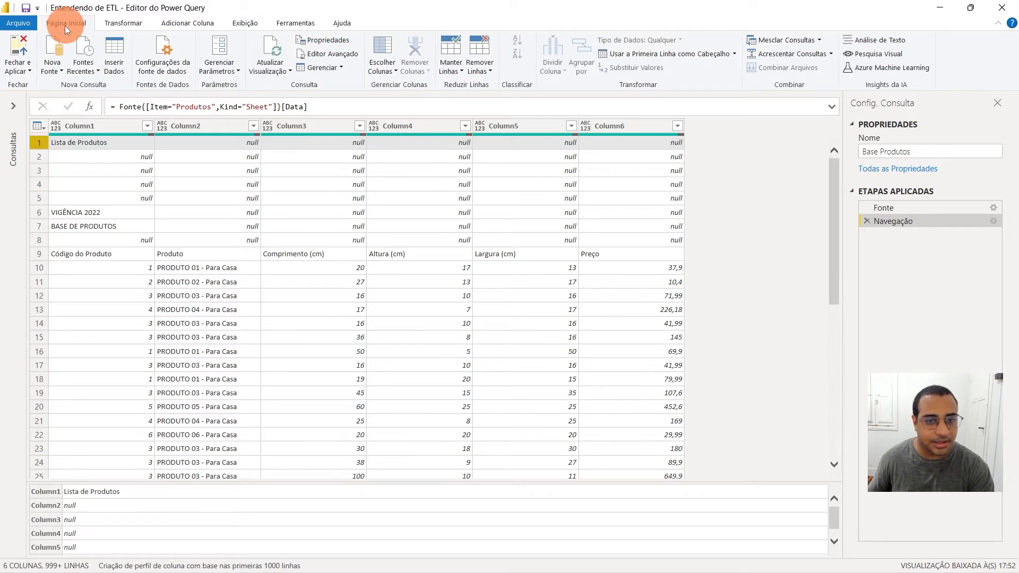
click(486, 66)
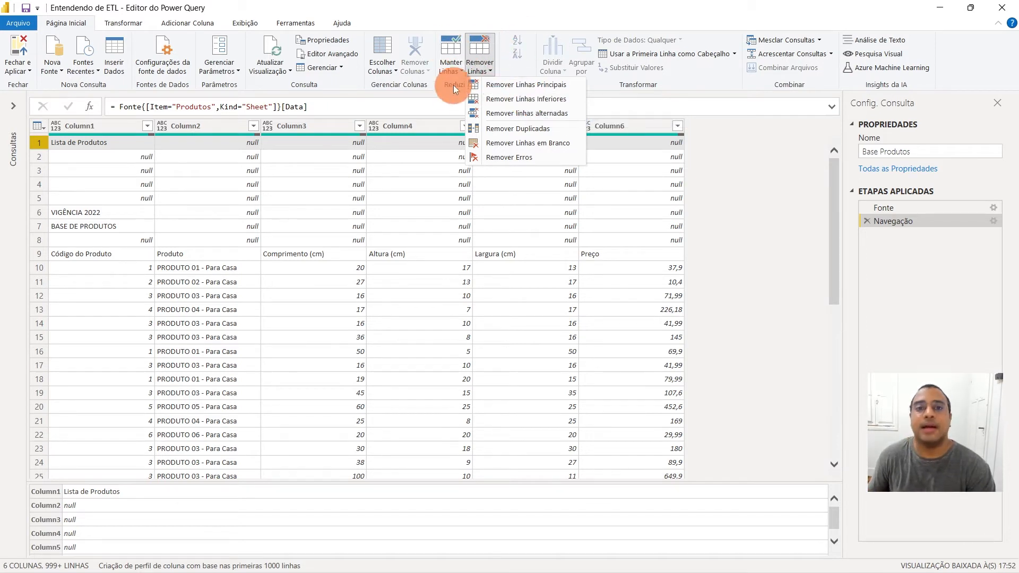
click(501, 83)
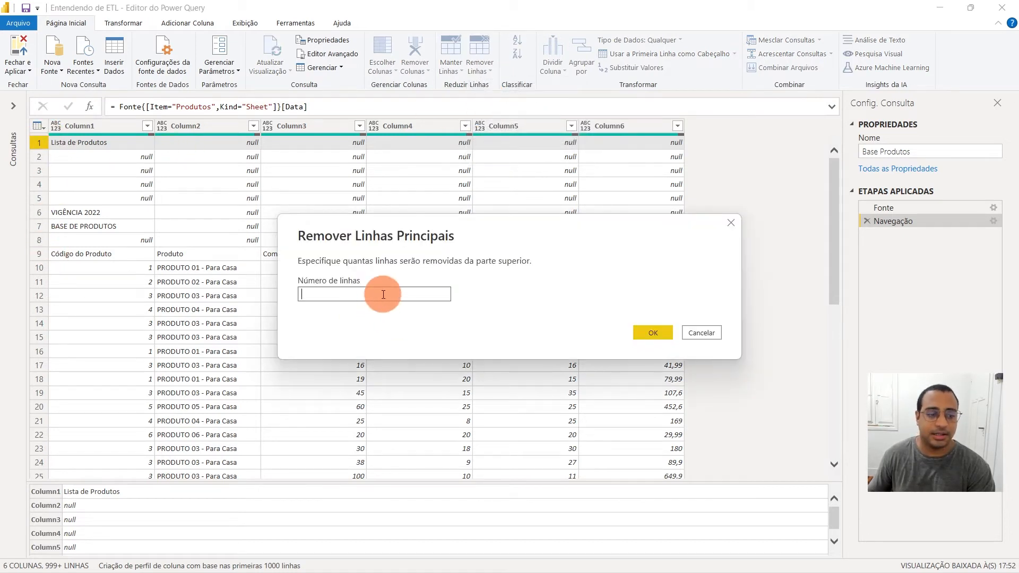
drag(404, 228, 316, 120)
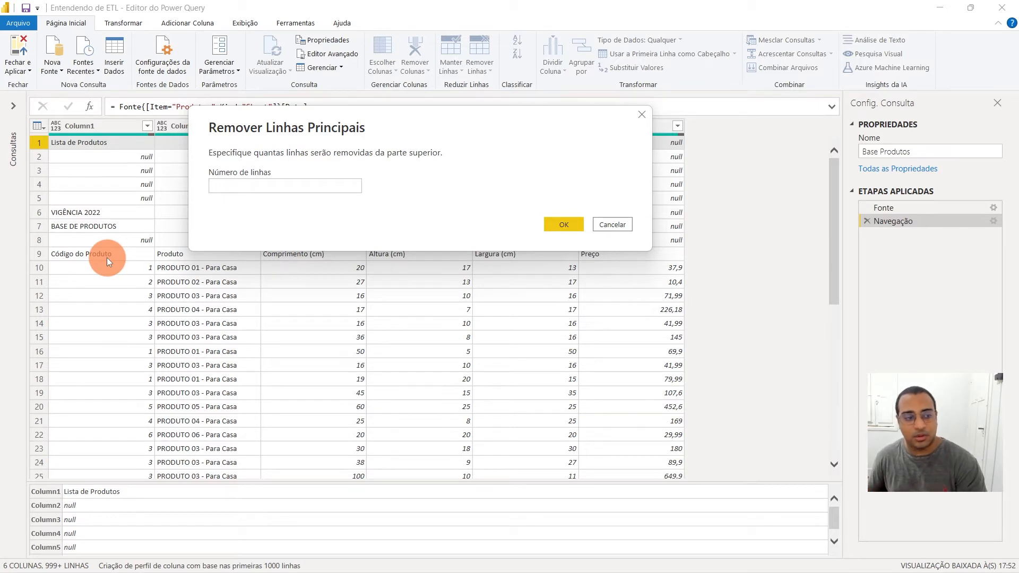
click(286, 183)
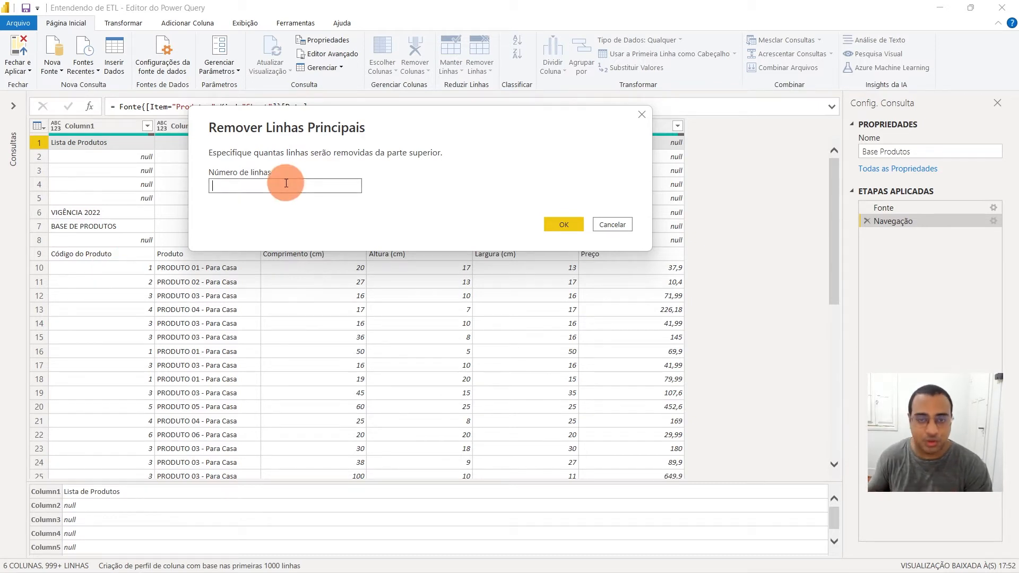
text(8)
drag(220, 185, 187, 187)
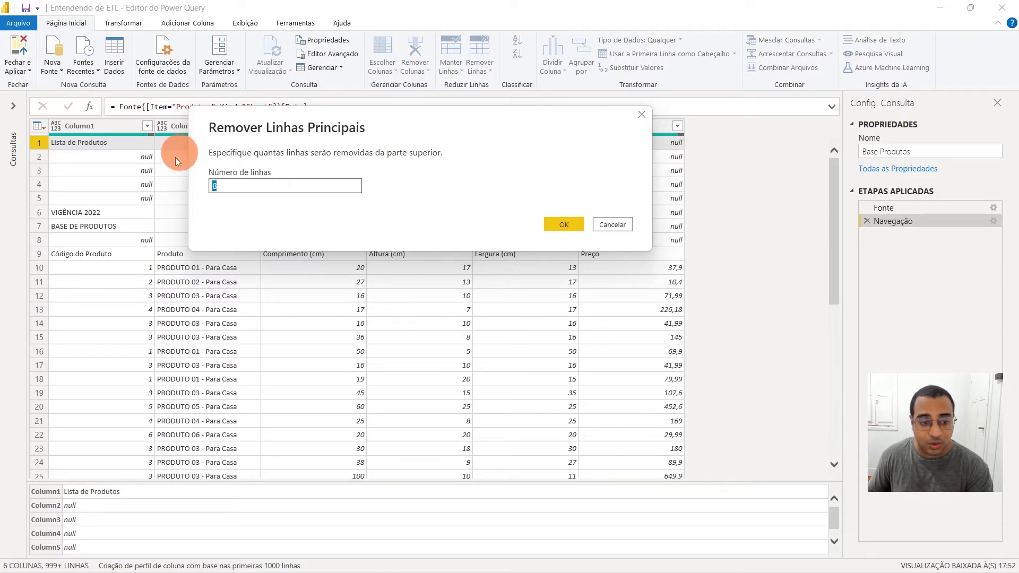
click(564, 224)
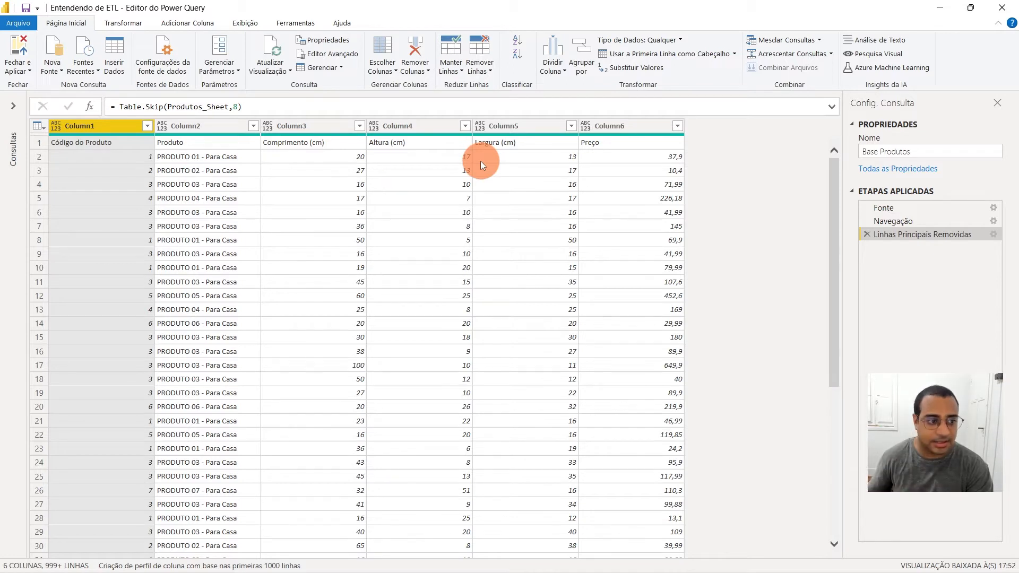
Check the first row against the generic column names and promote it to the table's column headers
click(40, 144)
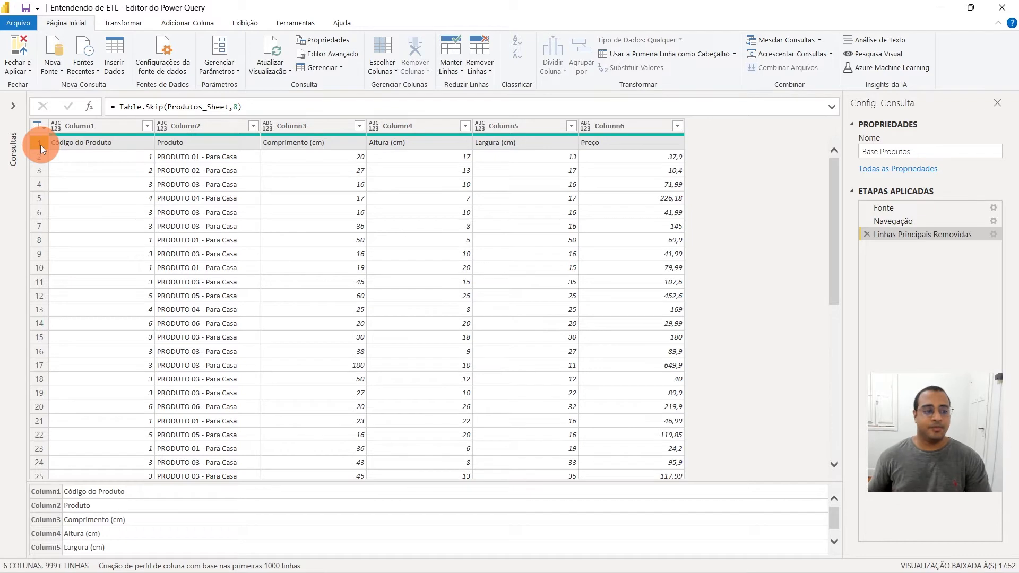
click(112, 123)
click(220, 128)
click(317, 121)
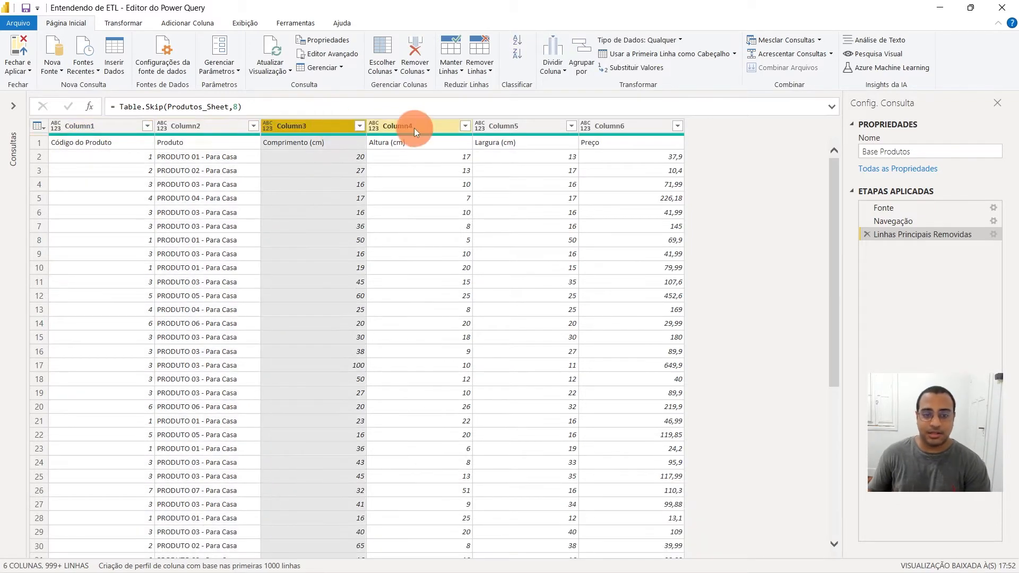
click(417, 128)
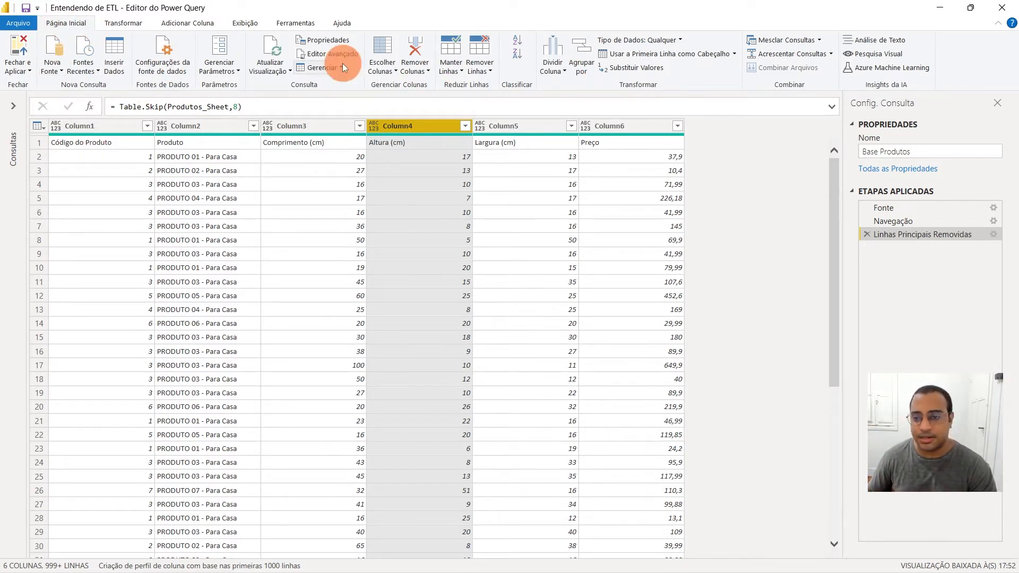
click(643, 53)
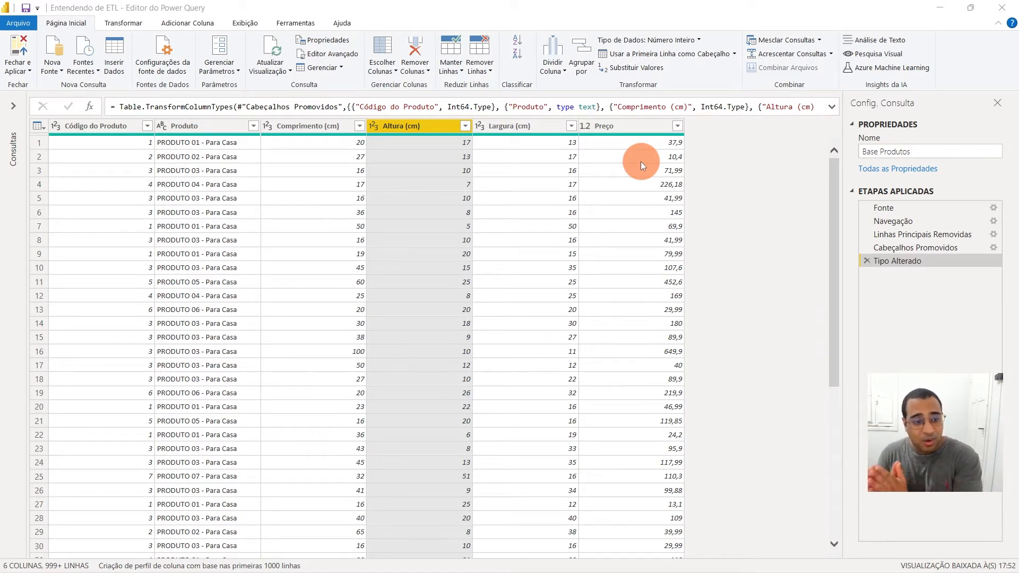
Review the promoted headers and data types of every column from Código do Produto to Preço
click(412, 193)
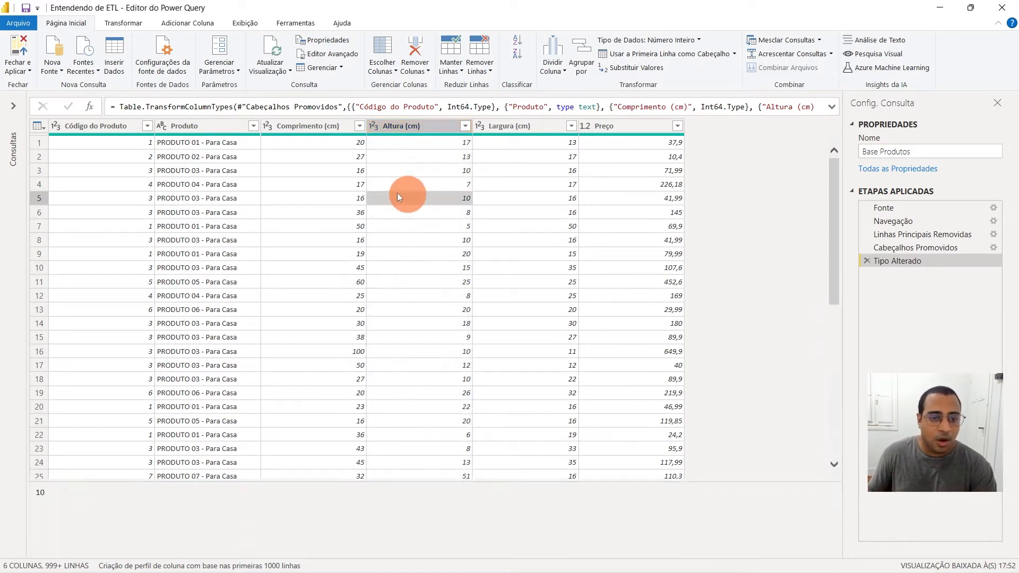
click(214, 134)
click(550, 184)
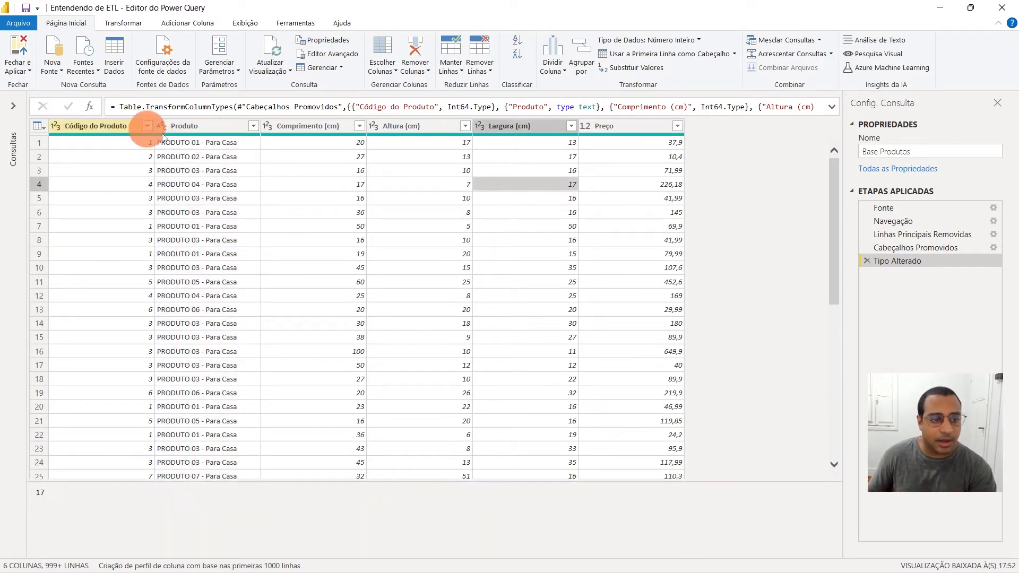
click(204, 126)
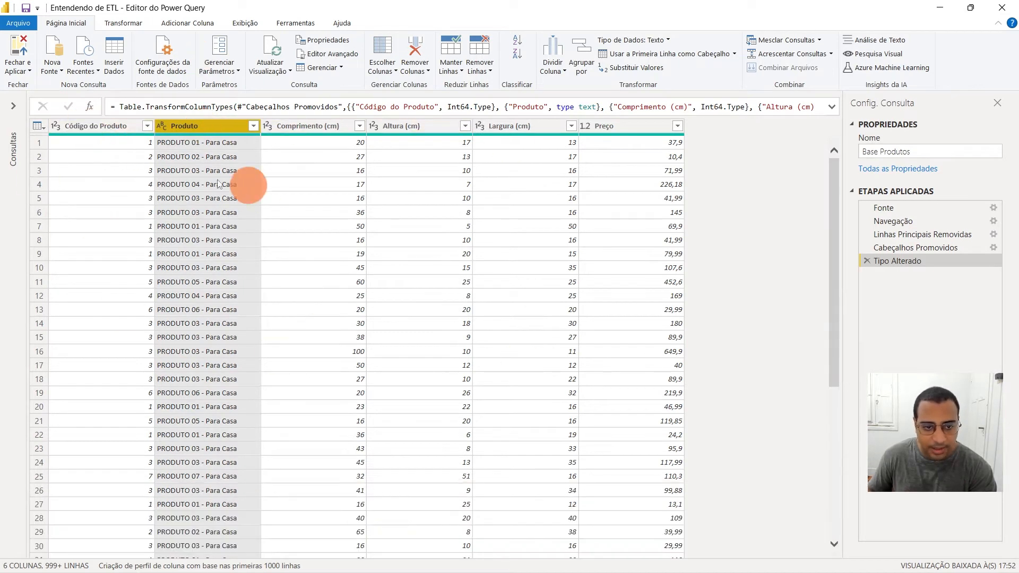
click(88, 125)
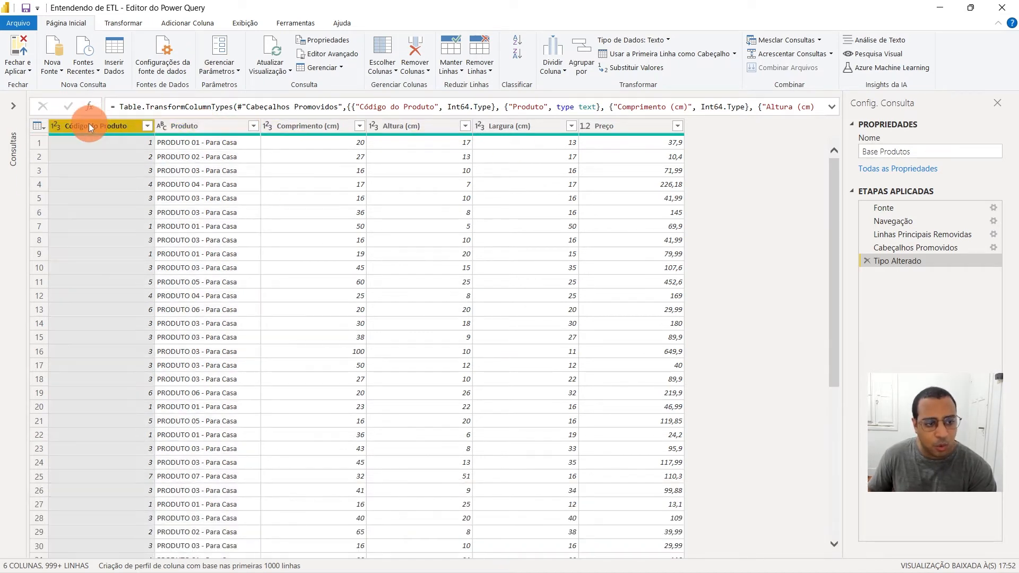
click(197, 124)
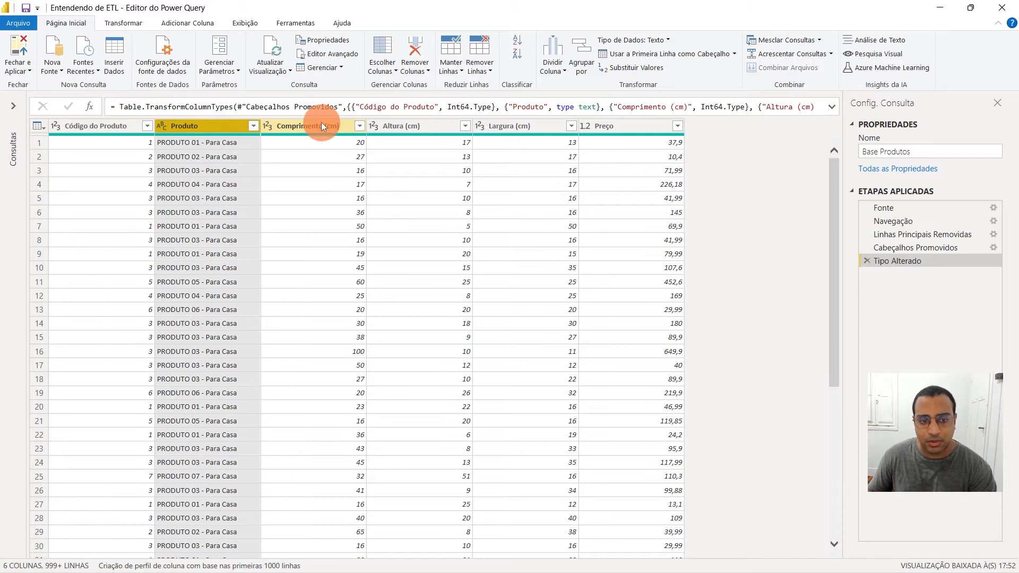
click(321, 123)
click(419, 125)
click(535, 125)
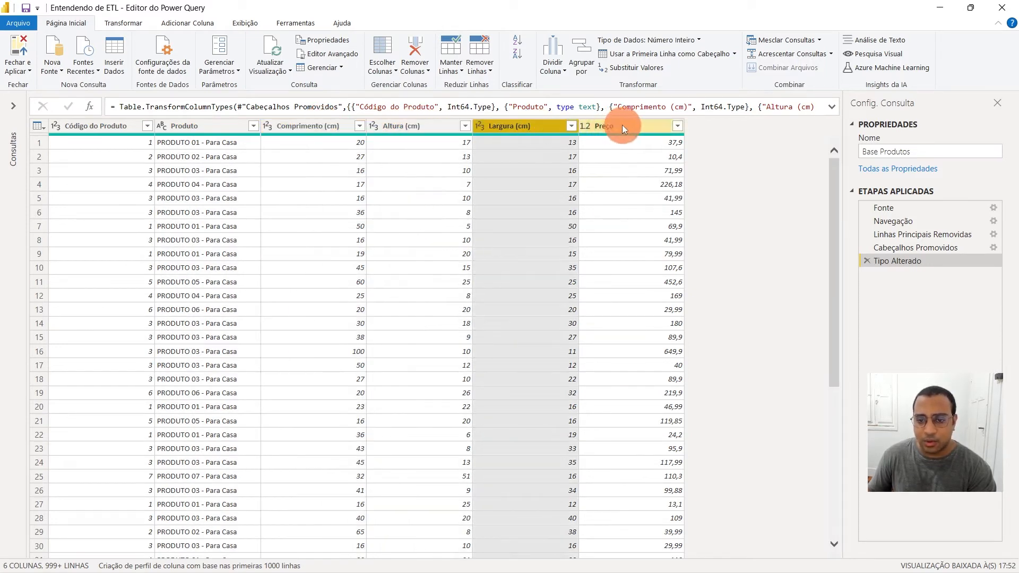
click(621, 125)
Examine the product names and categories down the rows of the Produto column
click(213, 127)
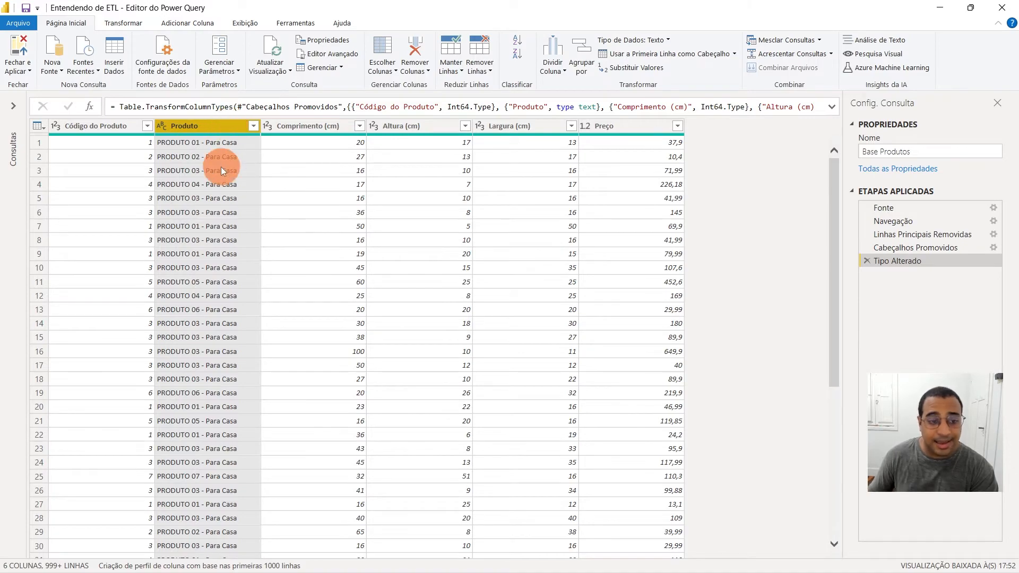
scroll(220, 167, down, 20)
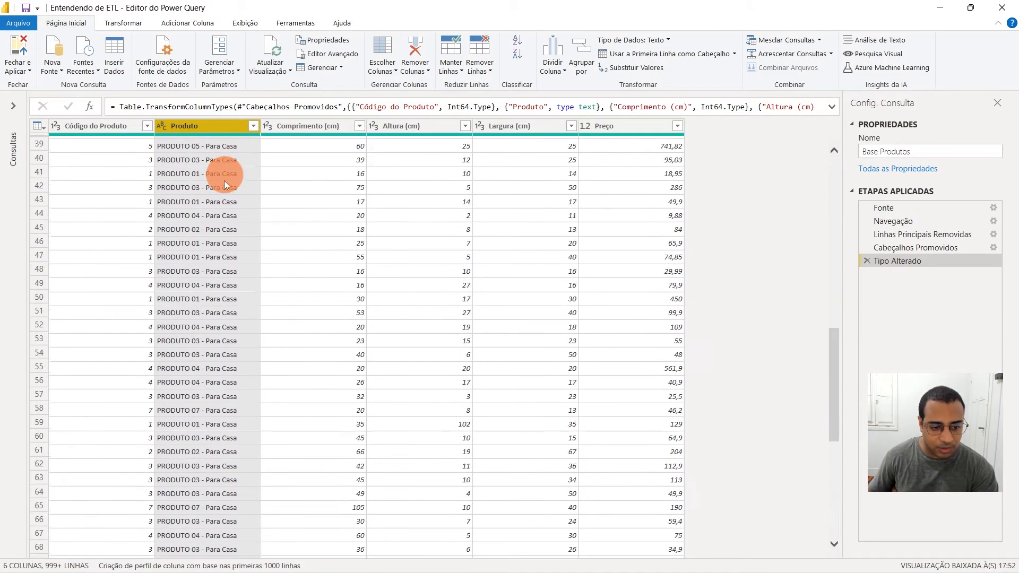
scroll(252, 263, down, 20)
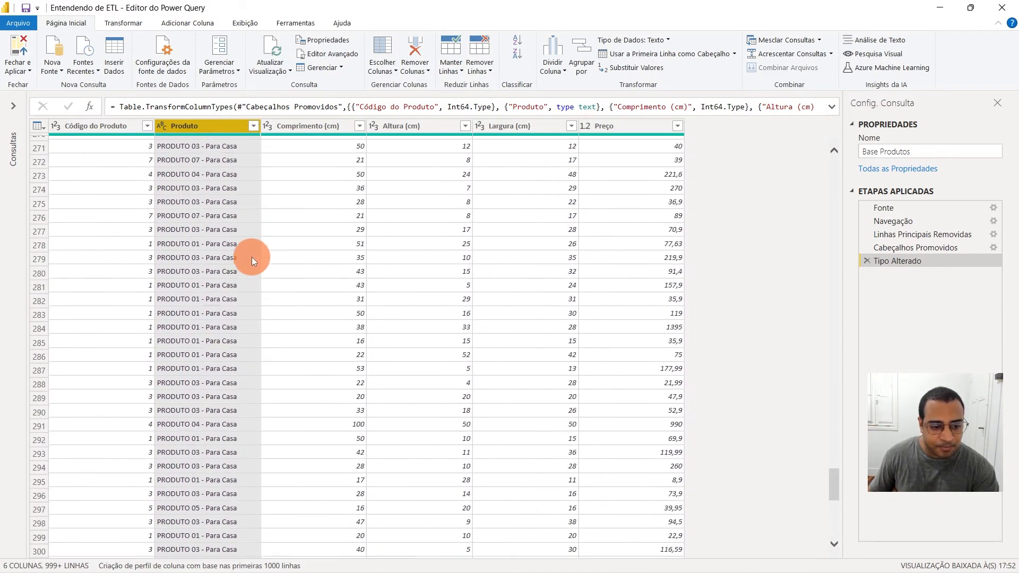
scroll(179, 220, down, 20)
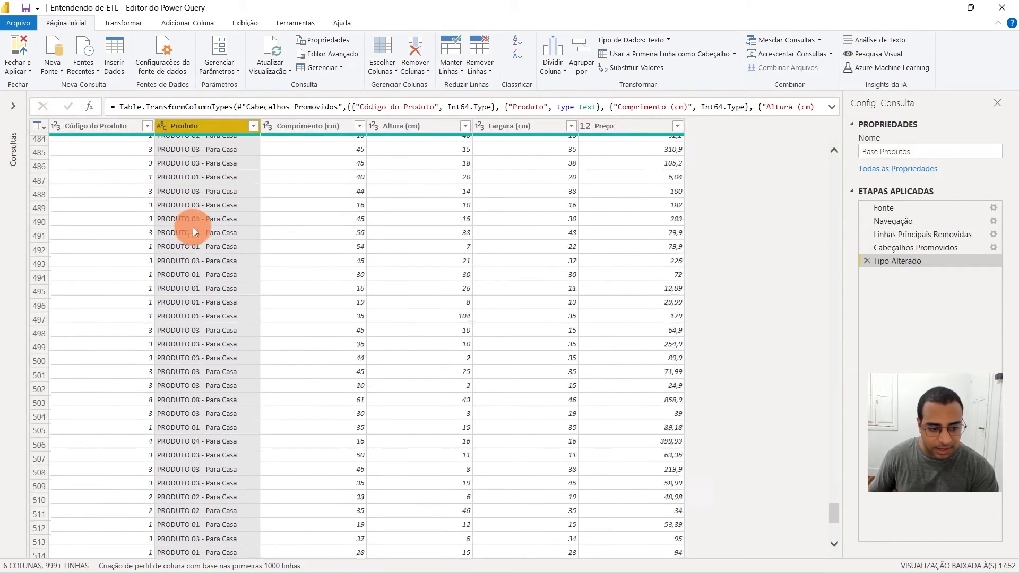
scroll(201, 279, down, 20)
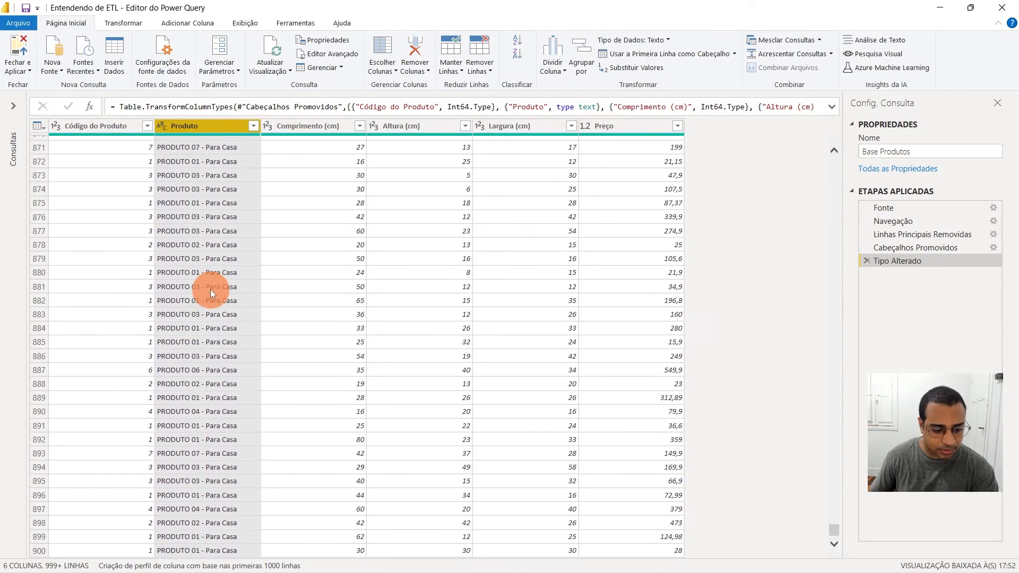
scroll(215, 286, down, 20)
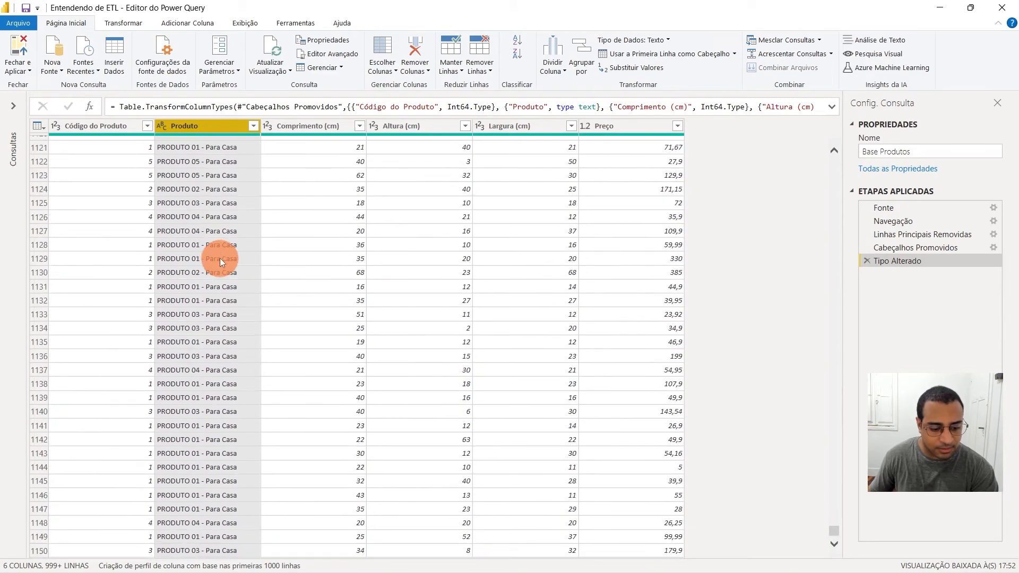
scroll(222, 230, down, 20)
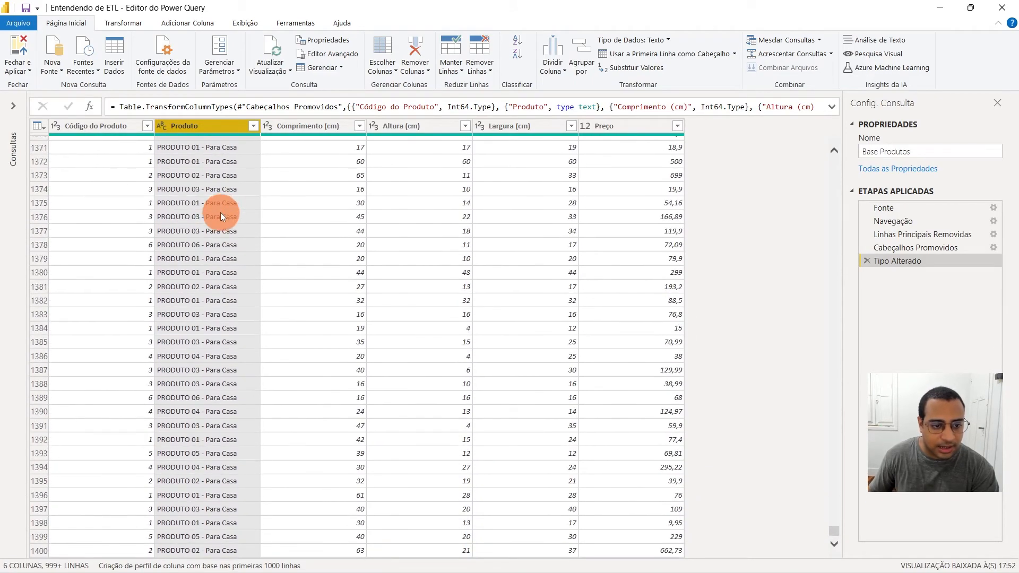
scroll(222, 217, down, 20)
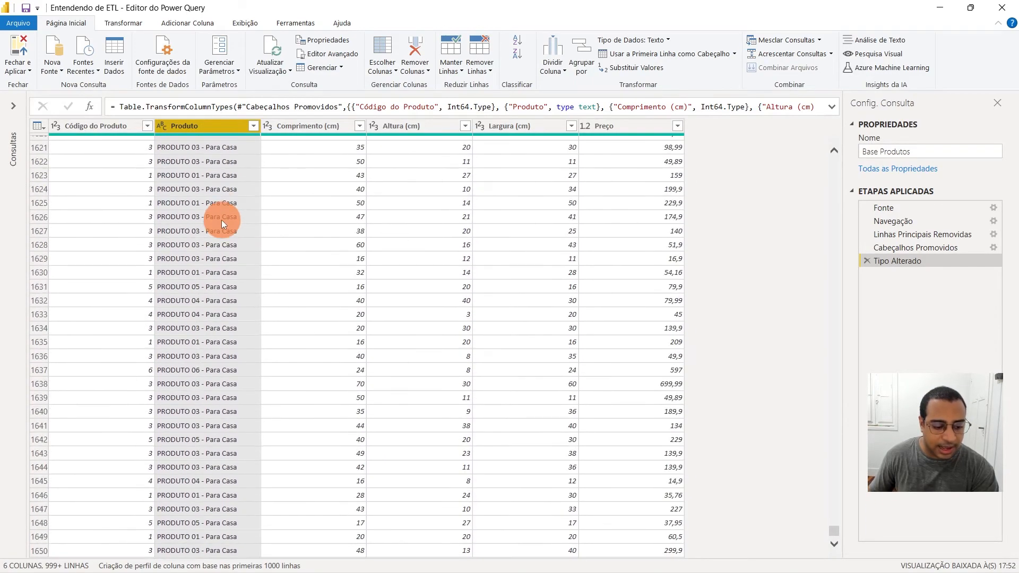
Review the distinct product and category values in the Produto column's filter list and close it without filtering anything
click(255, 126)
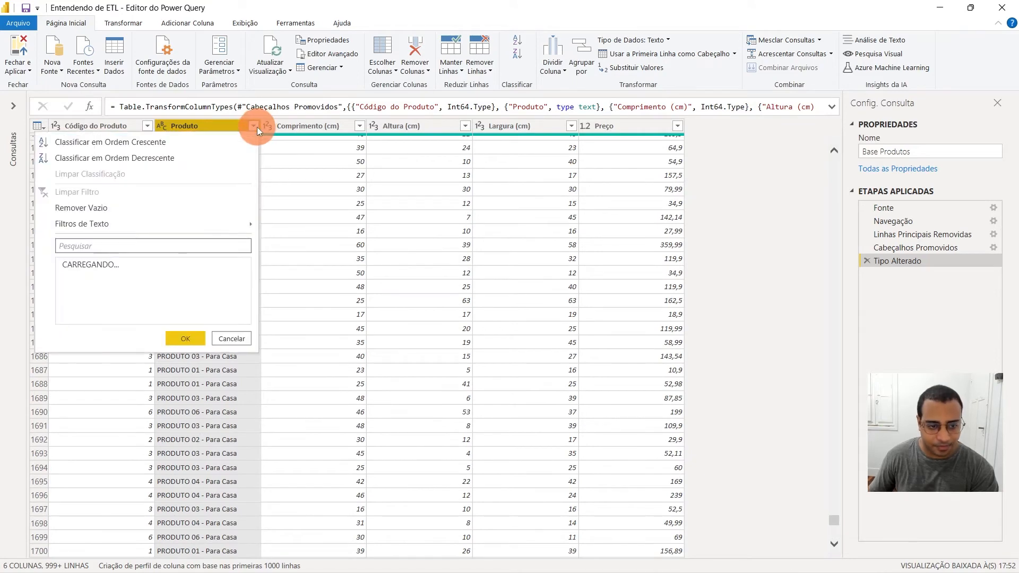
click(241, 391)
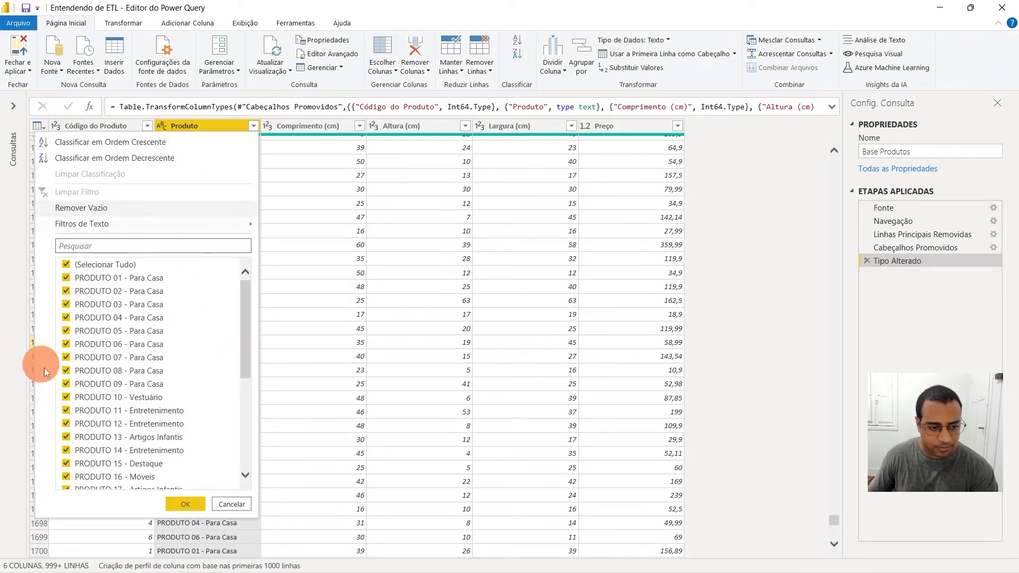
scroll(206, 392, down, 3)
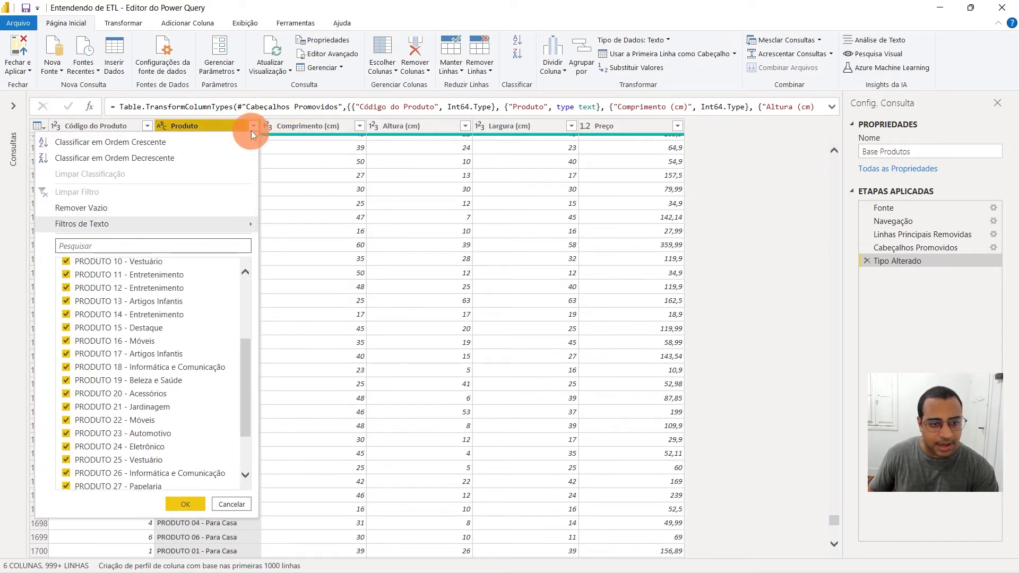
scroll(124, 366, up, 2)
scroll(123, 366, up, 1)
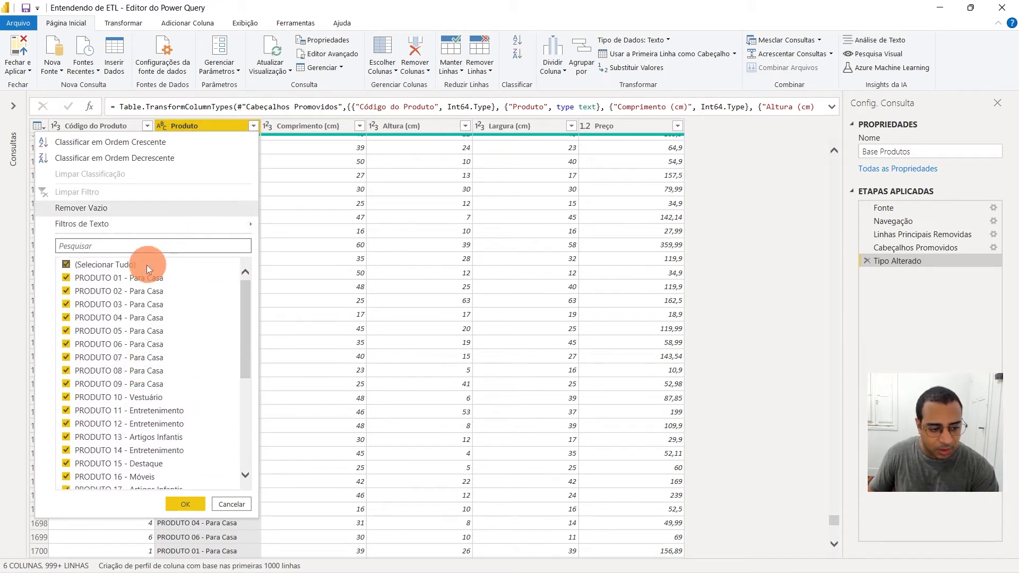
scroll(185, 372, down, 3)
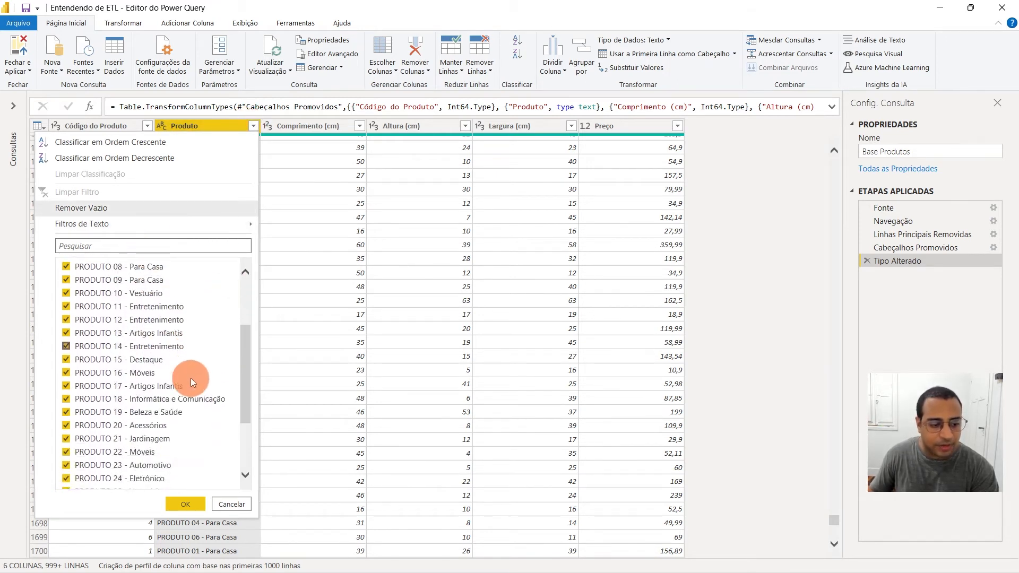
scroll(189, 377, up, 3)
scroll(154, 345, down, 3)
scroll(213, 351, up, 3)
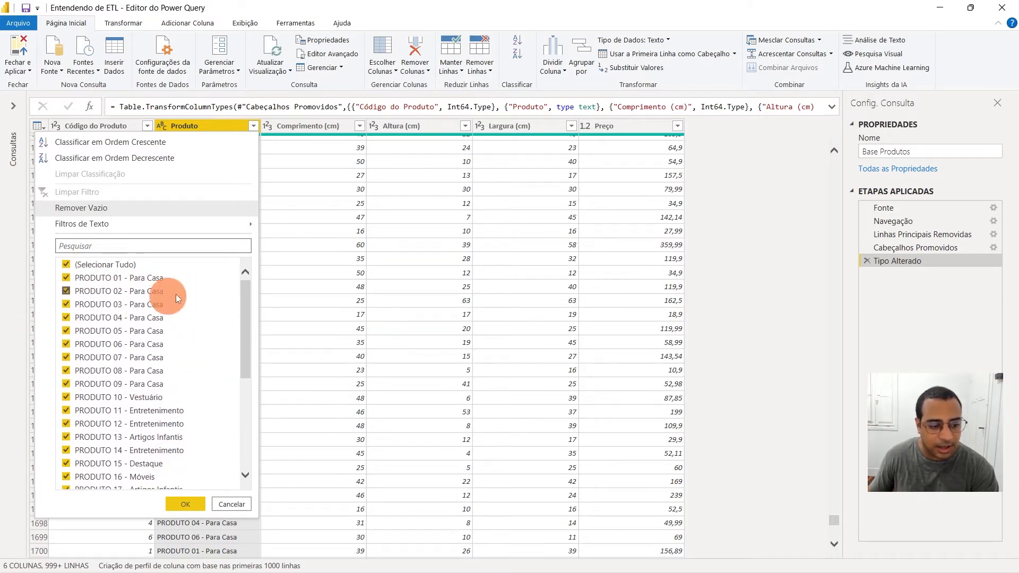
scroll(187, 290, down, 2)
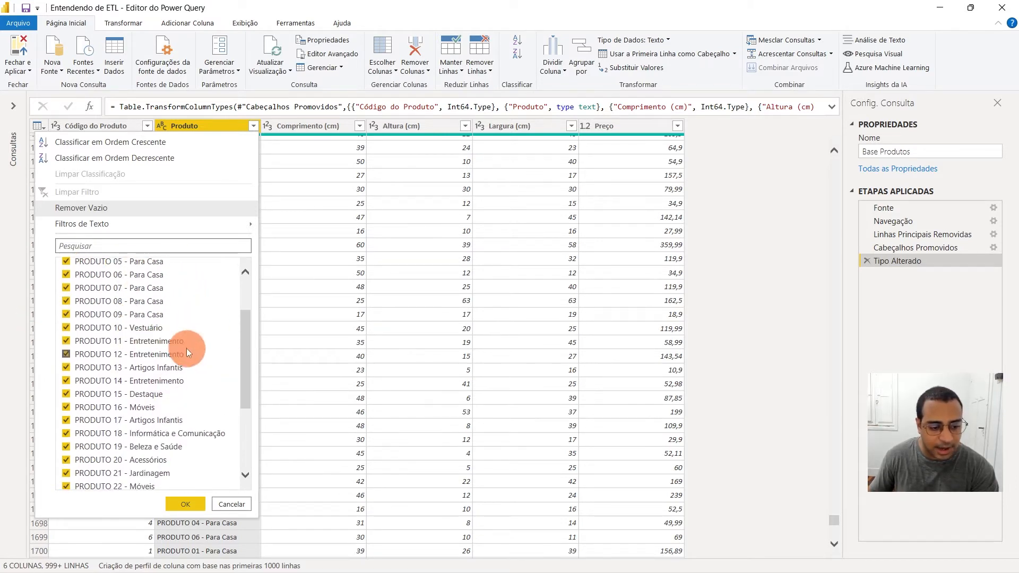
click(186, 504)
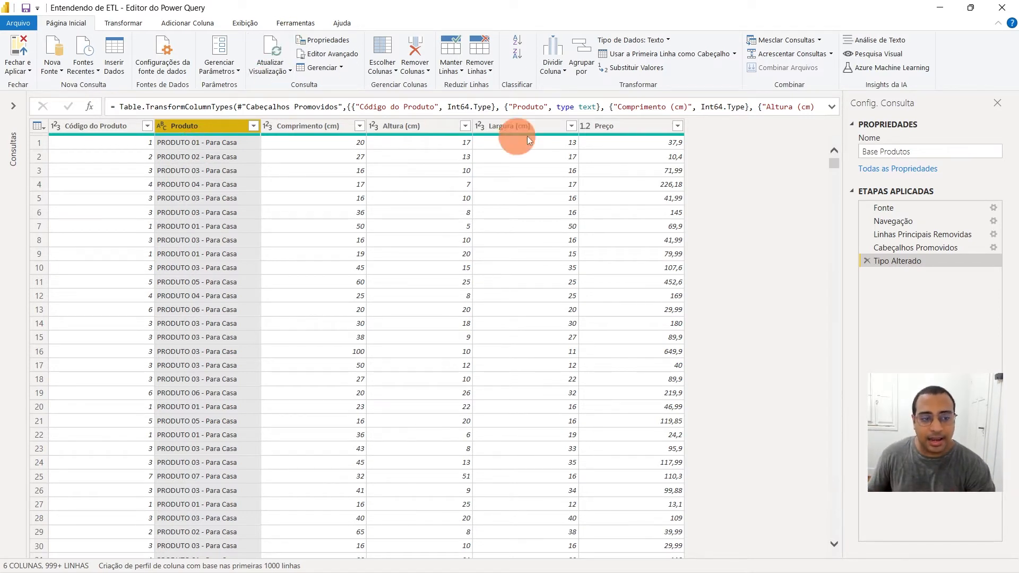
Look through the available Dividir Coluna options for the Produto column
click(558, 68)
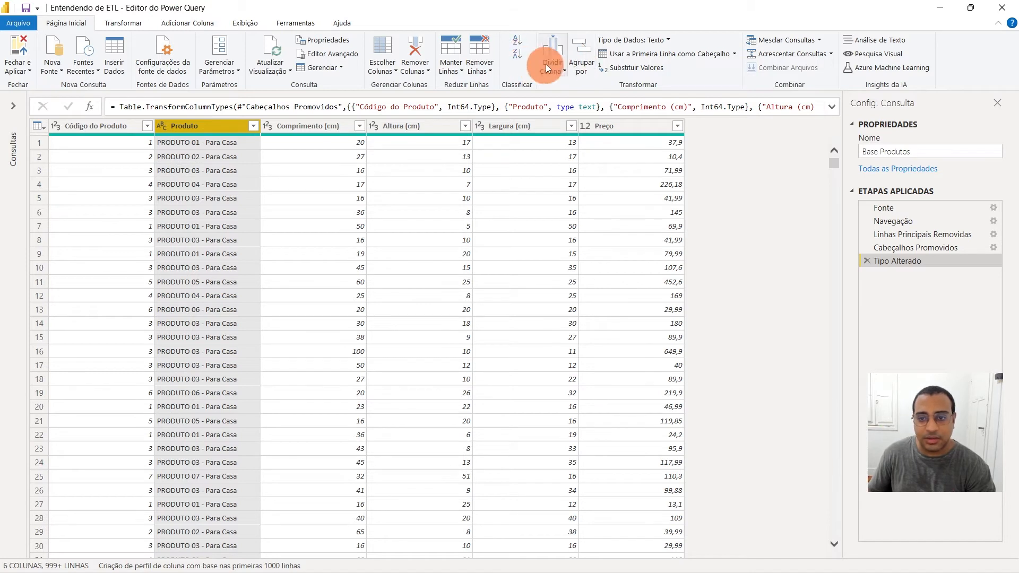
click(553, 62)
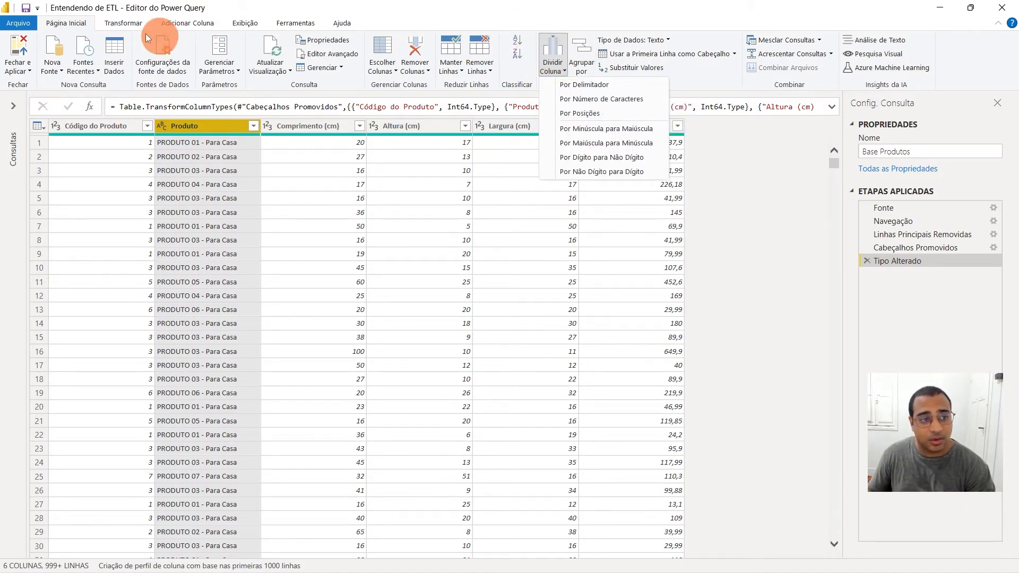
click(117, 23)
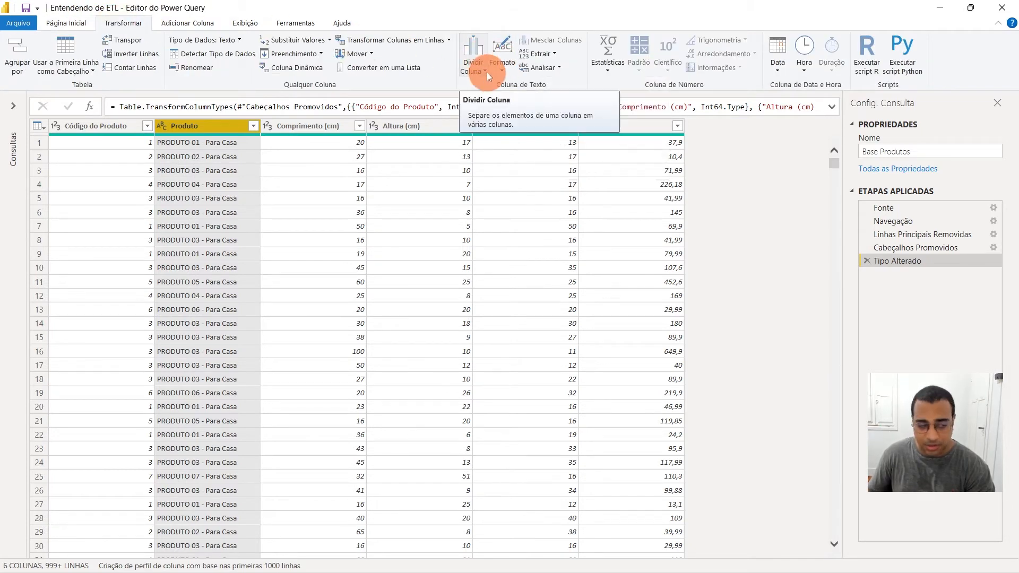
click(81, 24)
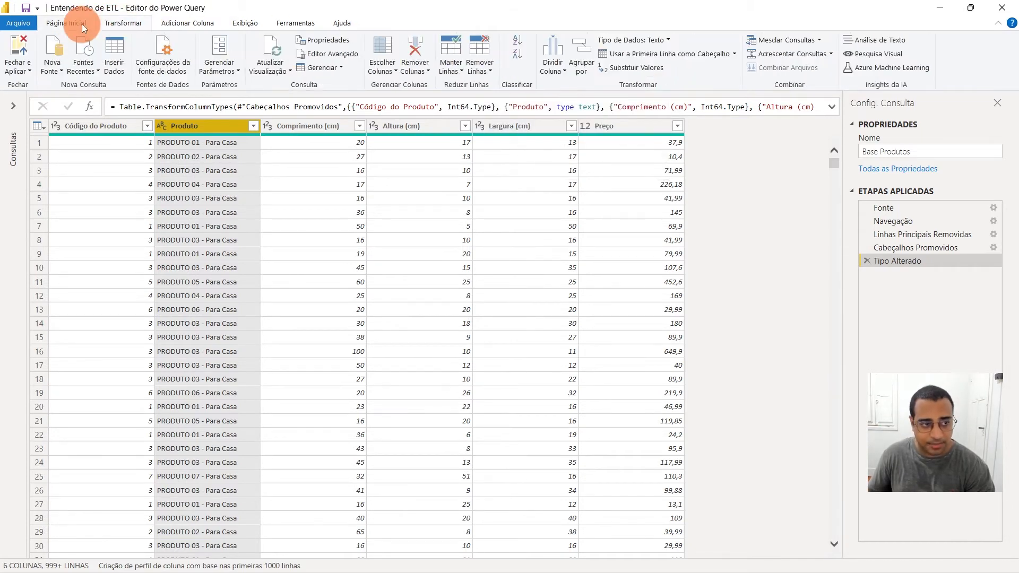
click(557, 58)
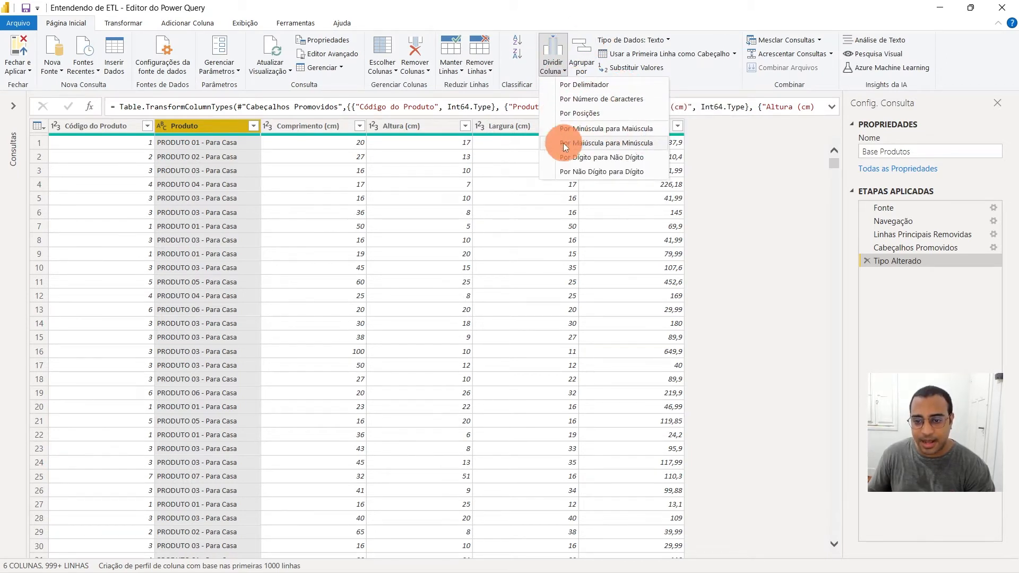
click(215, 189)
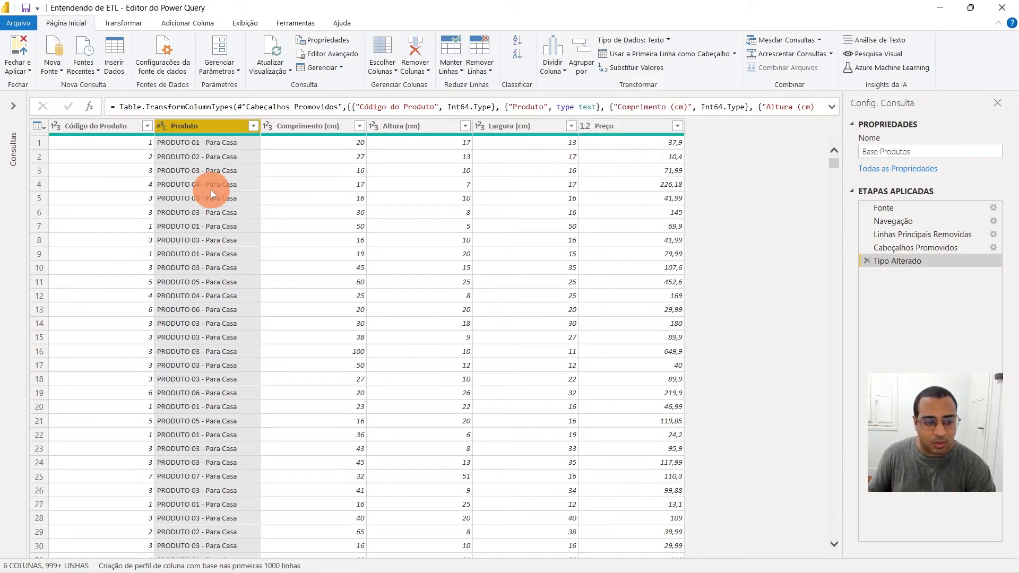
Inspect individual Produto cells in several rows to see which separator stands between product and category
click(211, 189)
scroll(200, 273, down, 10)
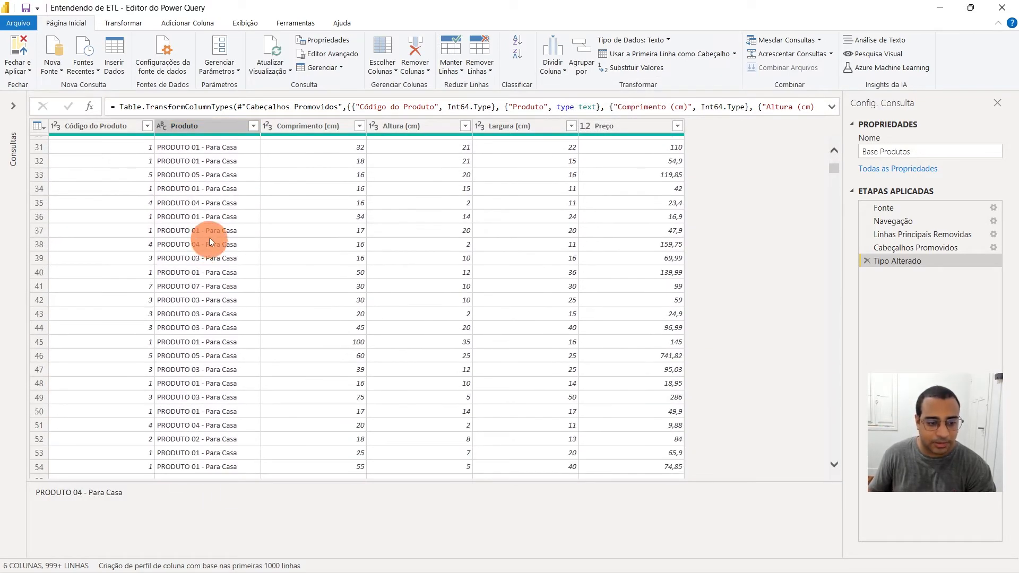
click(205, 233)
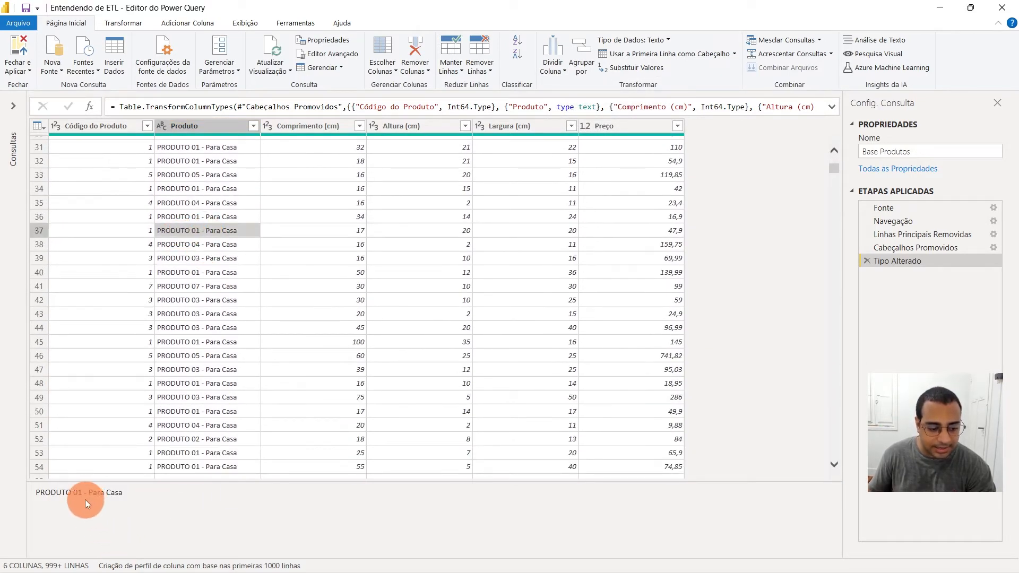
click(238, 287)
scroll(238, 287, down, 7)
scroll(238, 287, down, 11)
click(198, 265)
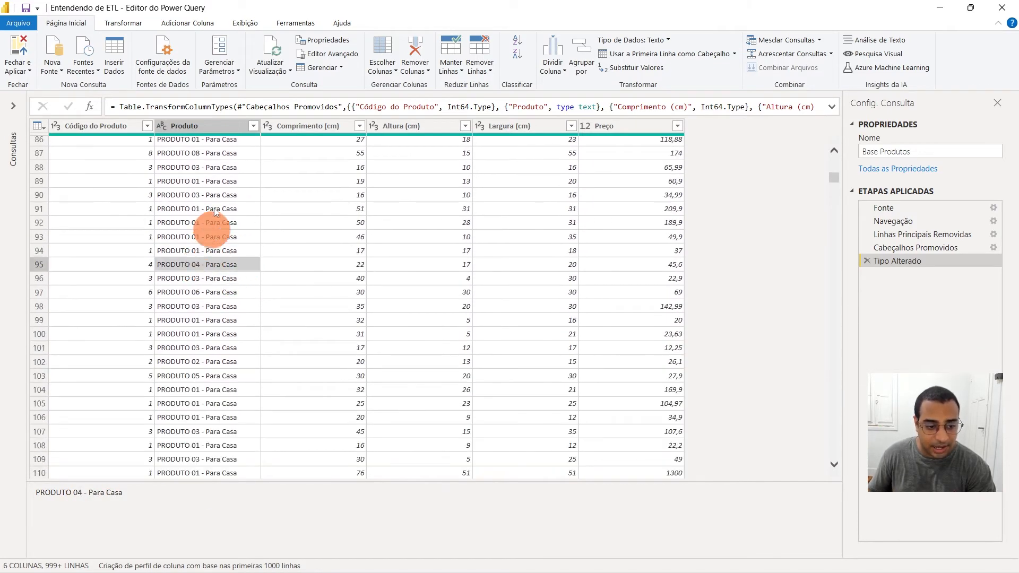
scroll(199, 258, down, 20)
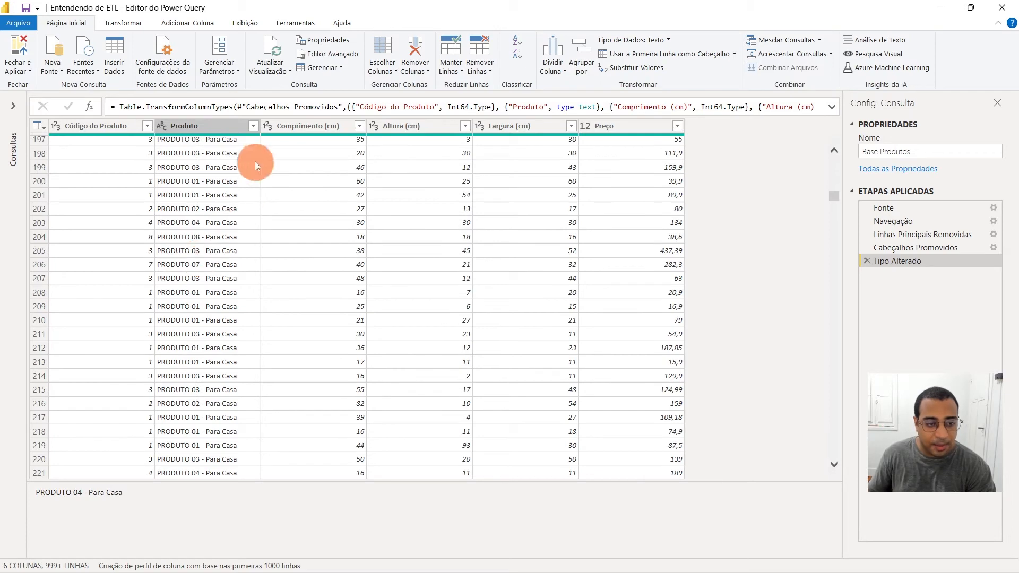
scroll(215, 244, up, 20)
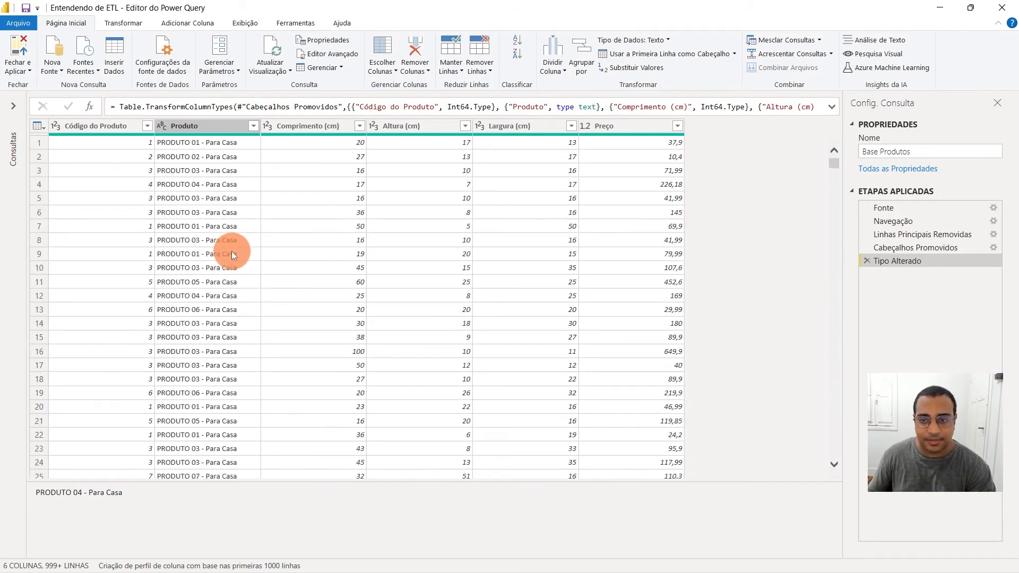
Split the Produto column at each occurrence of a custom delimiter, a hyphen with a space on either side
click(205, 129)
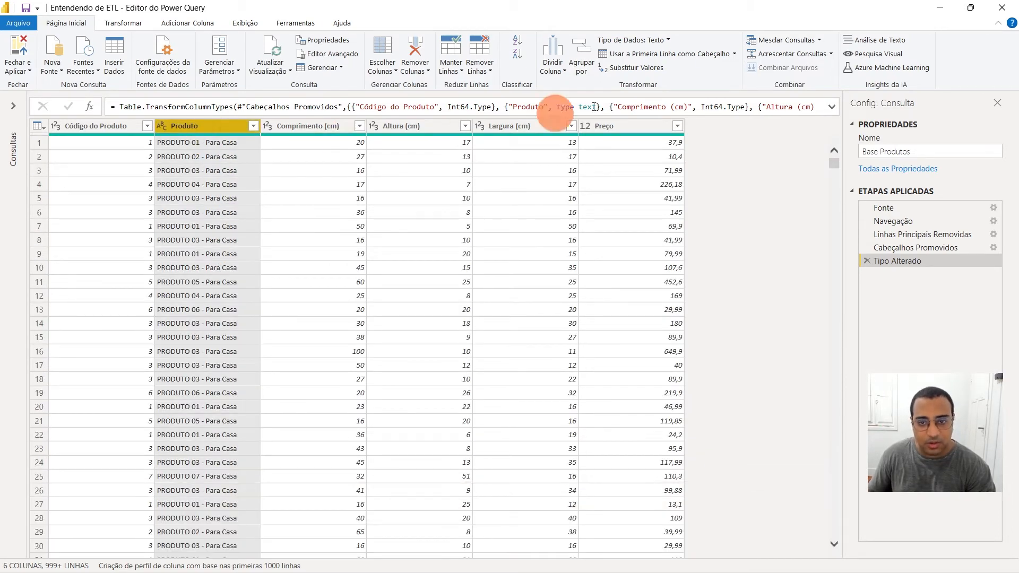
click(561, 61)
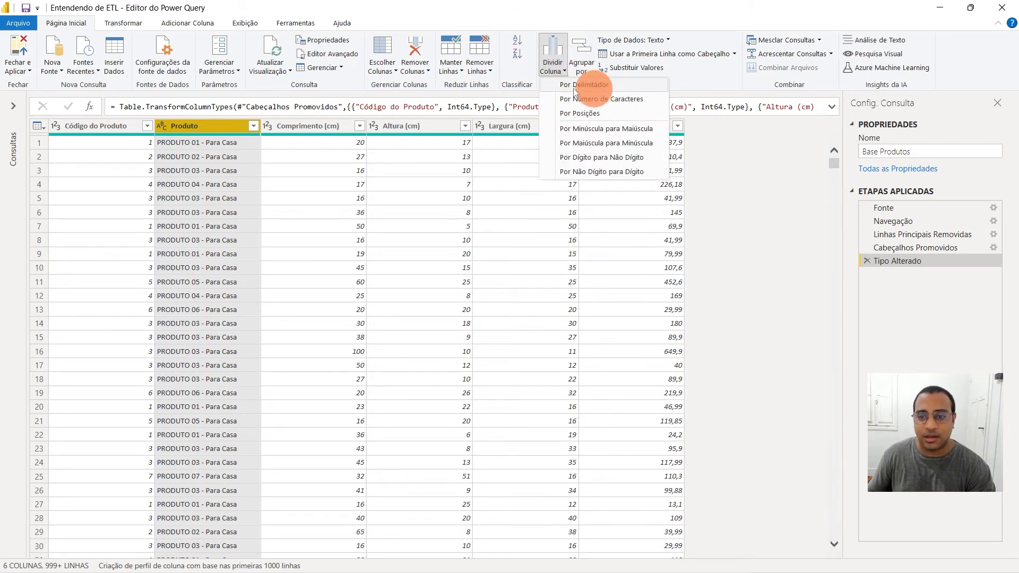
click(649, 85)
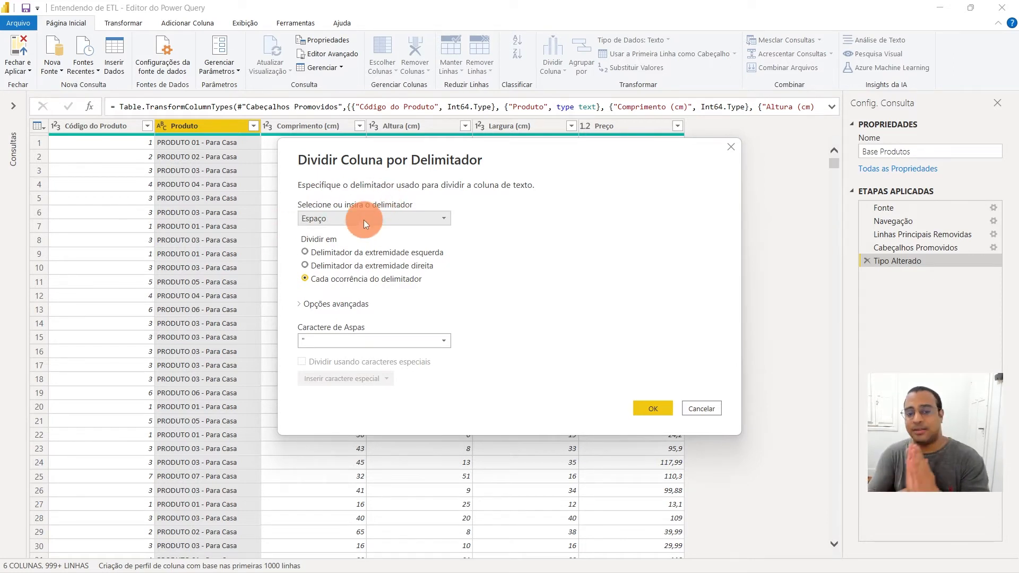
click(346, 218)
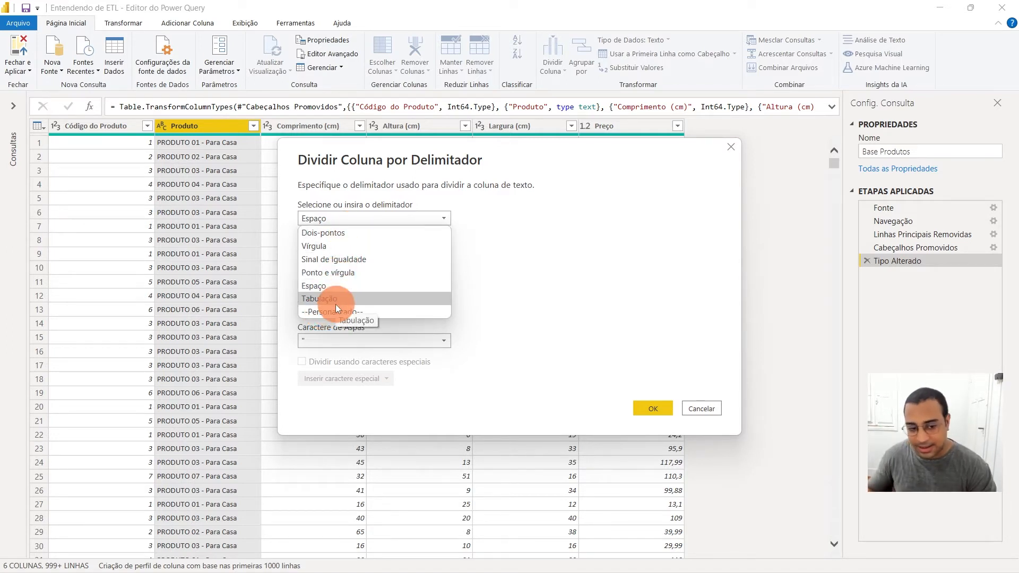
click(353, 313)
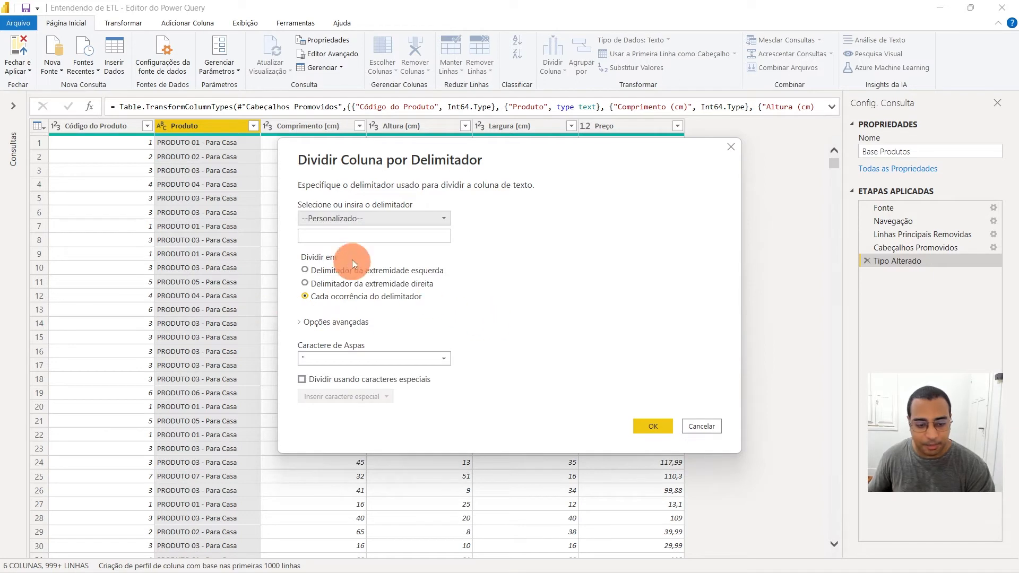
click(360, 234)
text(-)
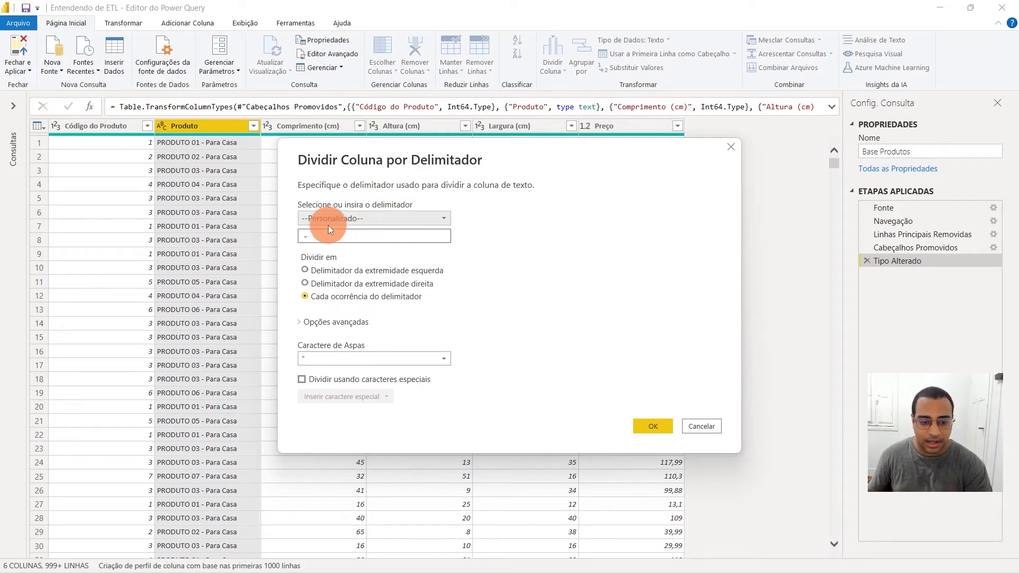
drag(302, 235, 315, 236)
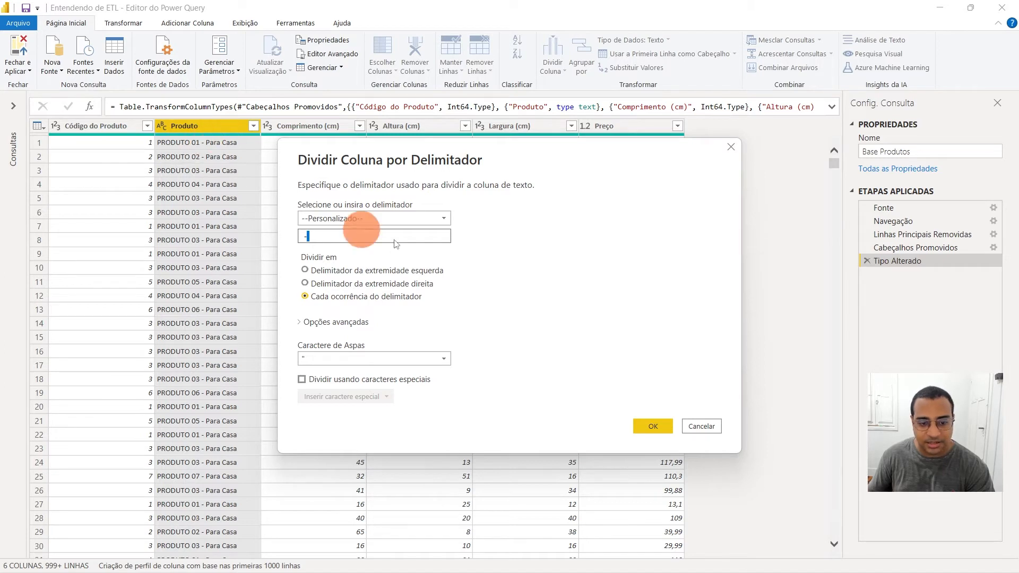
click(303, 235)
drag(322, 236, 224, 230)
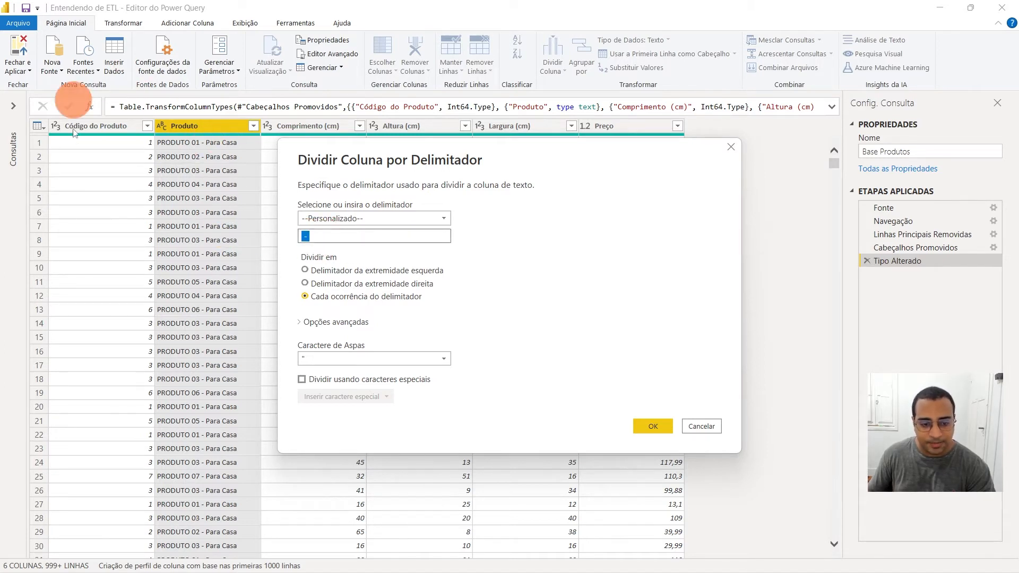
click(650, 427)
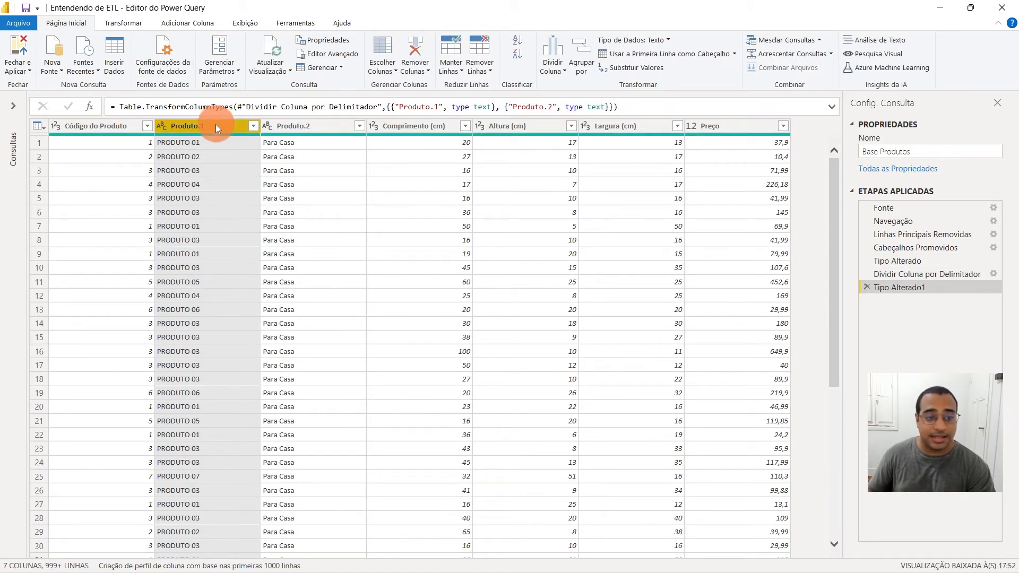
Check the two columns produced by the split and rename Produto.1 as Produto
click(310, 125)
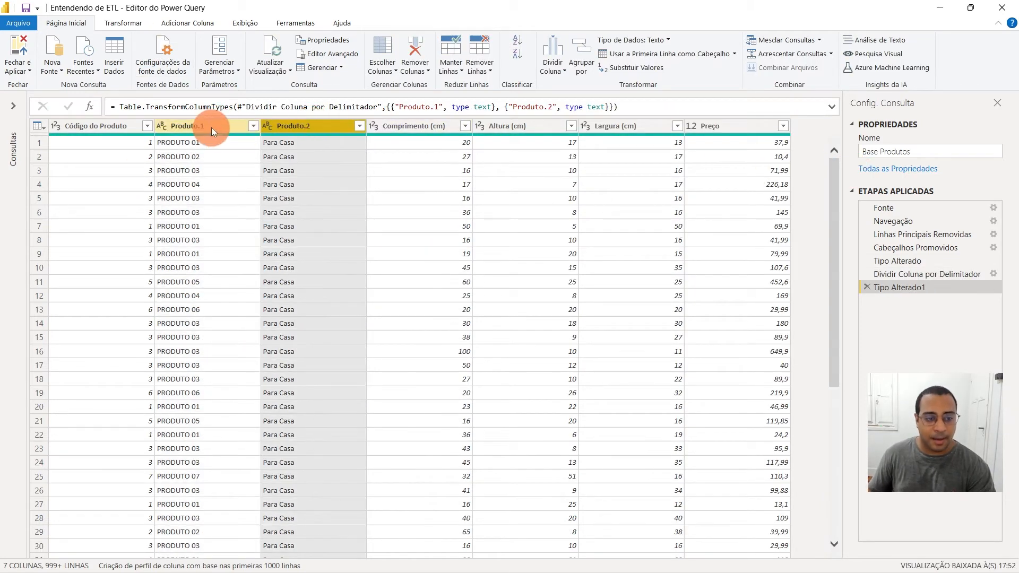
click(213, 127)
click(310, 125)
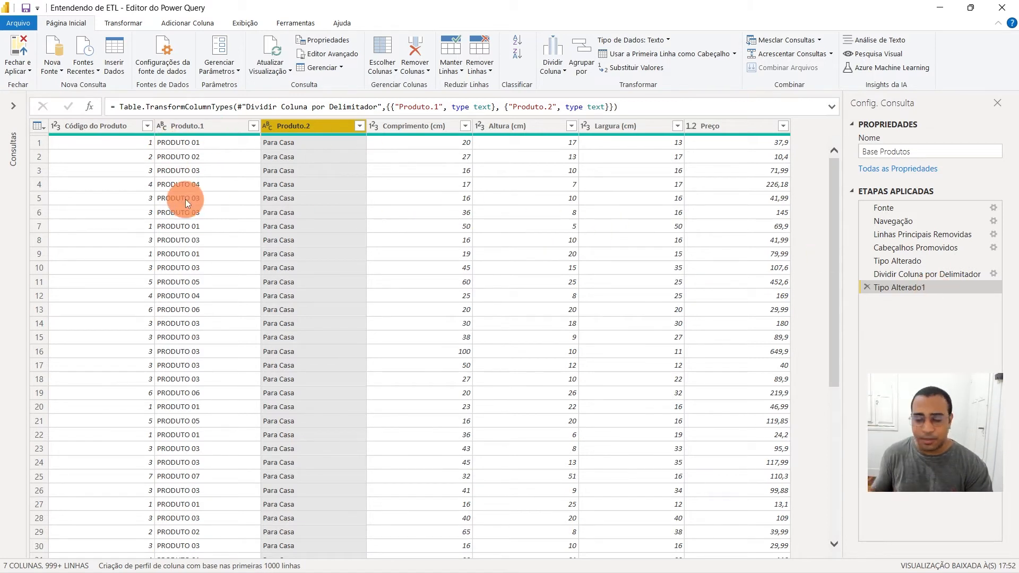
click(198, 125)
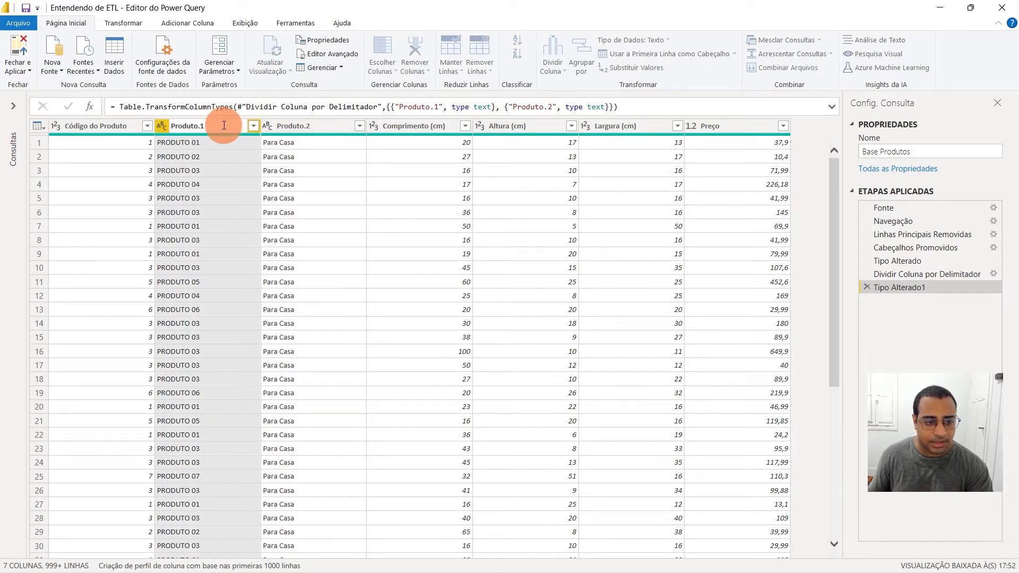
key(BackSpace)
key(BackSpace)
key(Return)
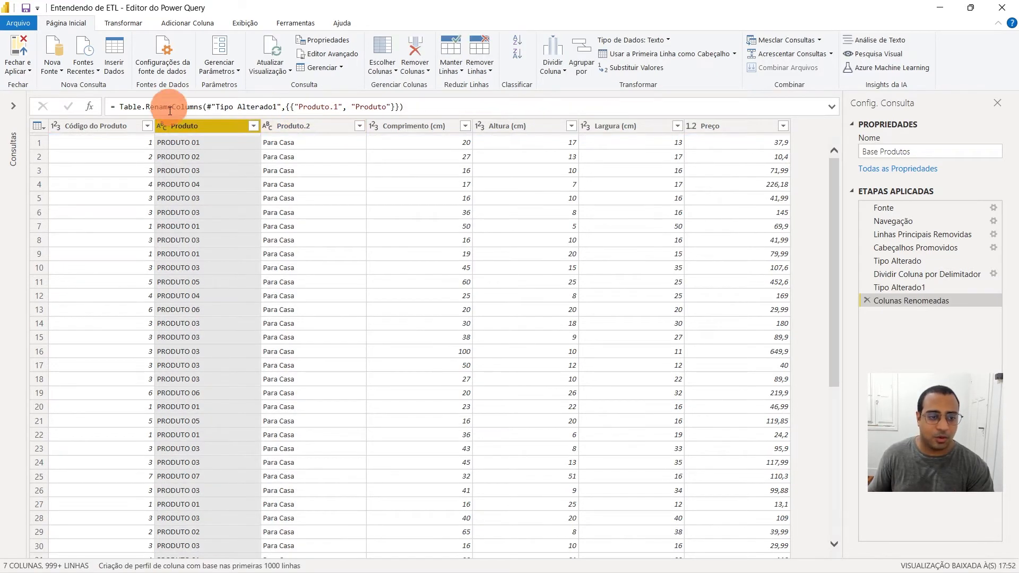
Rename the Produto.2 column as Categoria
double_click(315, 124)
click(327, 126)
key(BackSpace)
key(BackSpace)
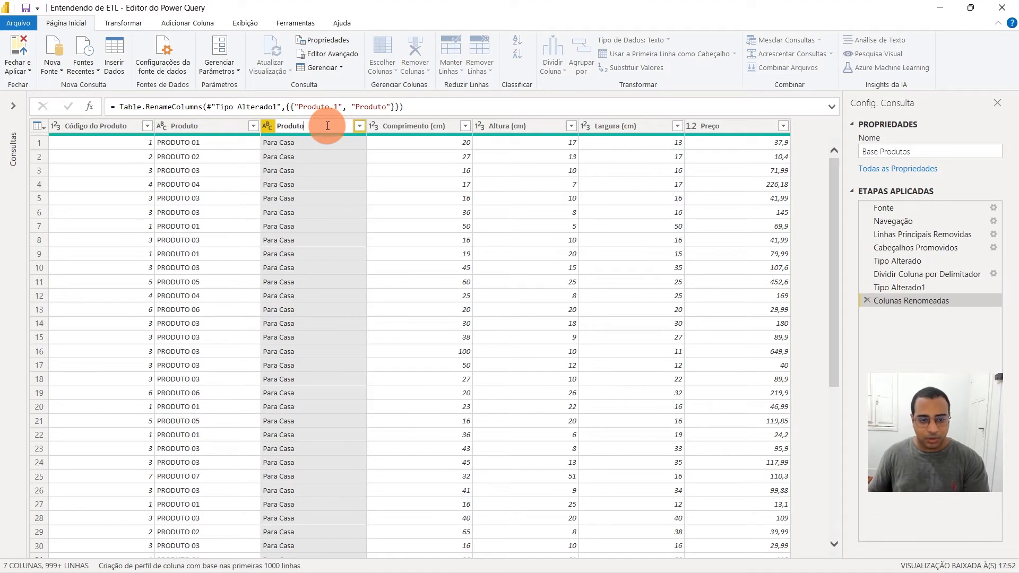
key(BackSpace)
key(BackSpace)
key(BackSpace)
key(BackSpace)
key(BackSpace)
key(BackSpace)
key(BackSpace)
text(Categoria)
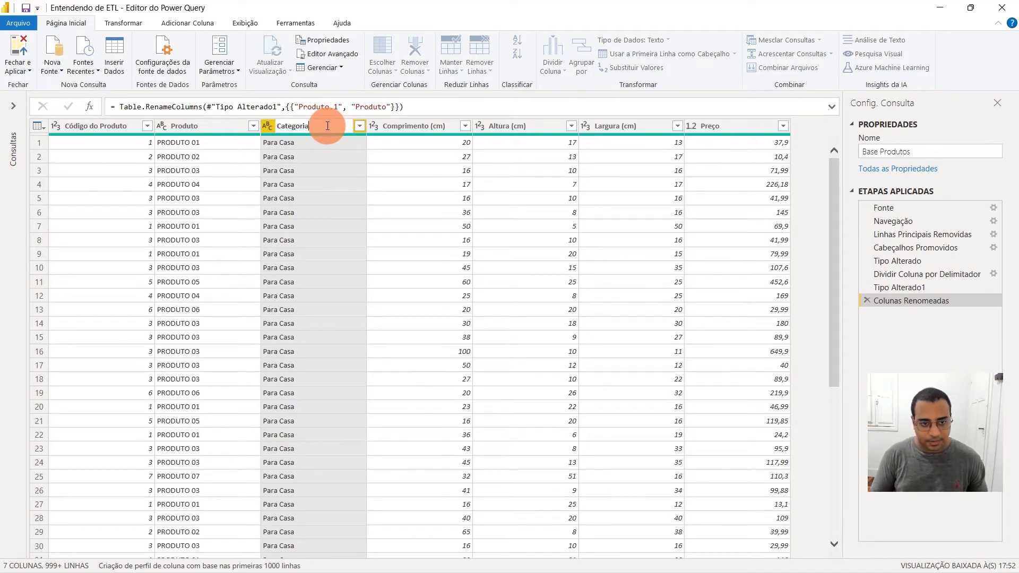
key(Return)
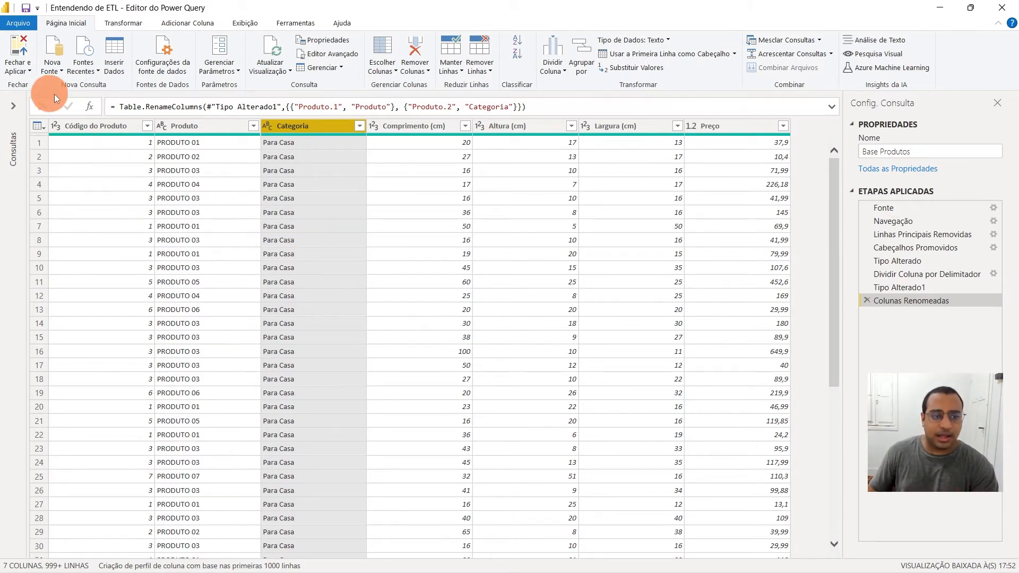
Change the data type of the Código do Produto column to Texto
click(85, 125)
click(185, 125)
click(317, 128)
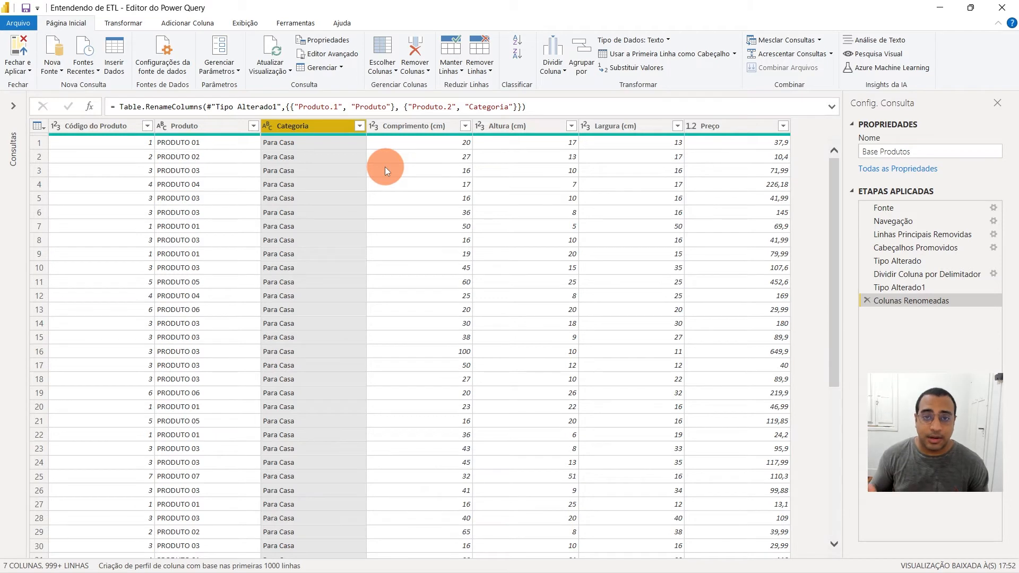
click(56, 126)
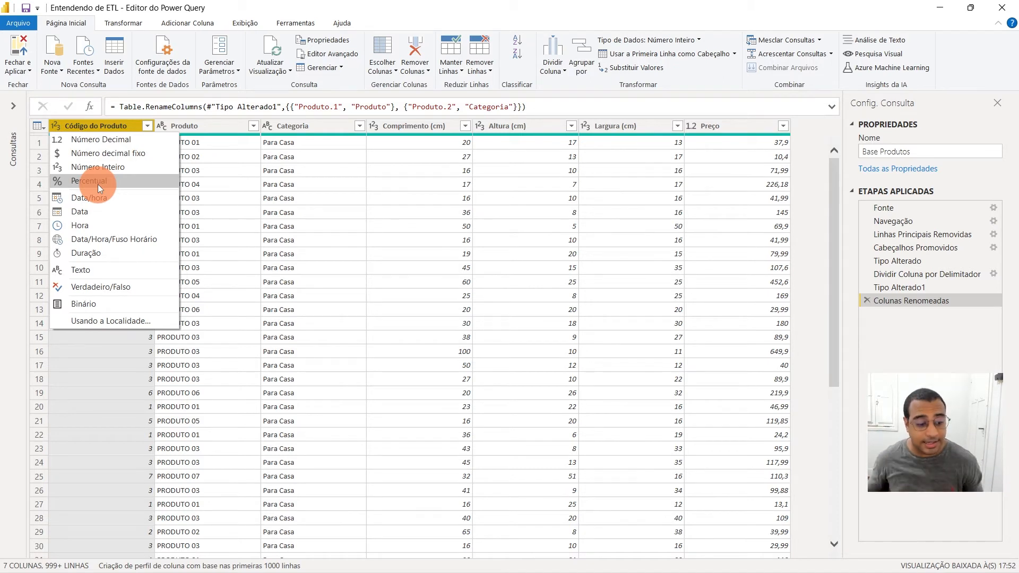
click(254, 186)
click(117, 126)
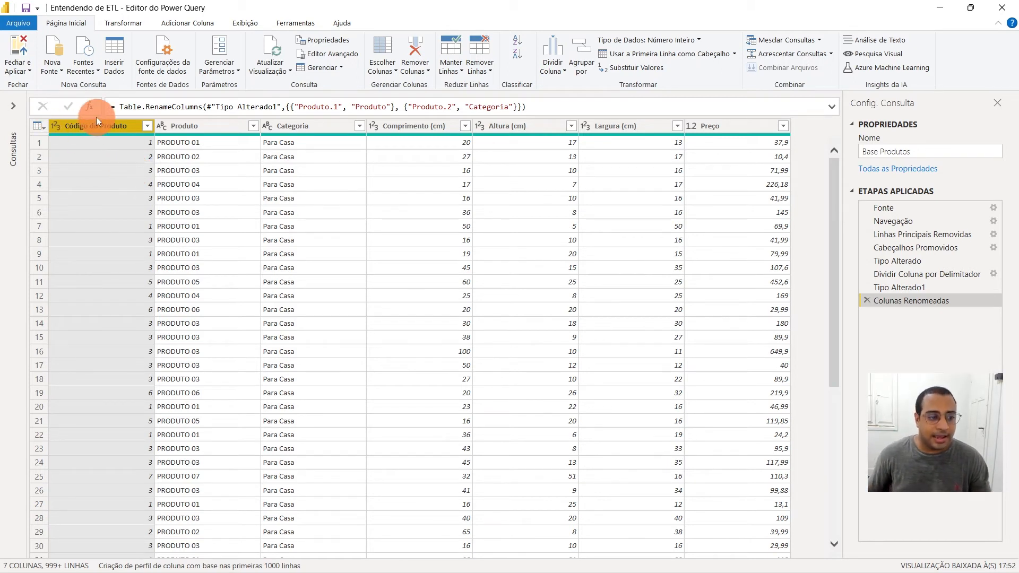
click(57, 126)
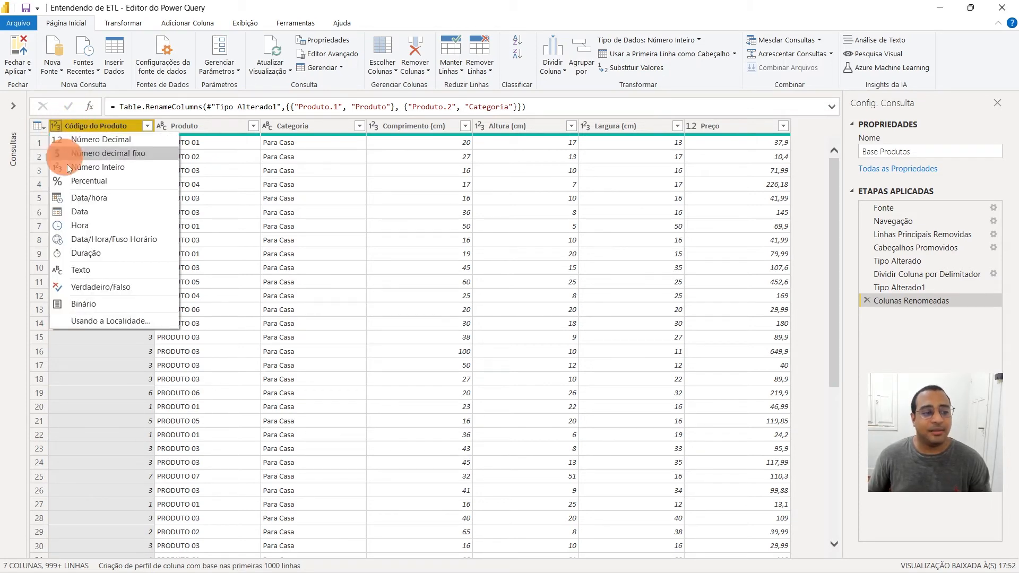
click(90, 269)
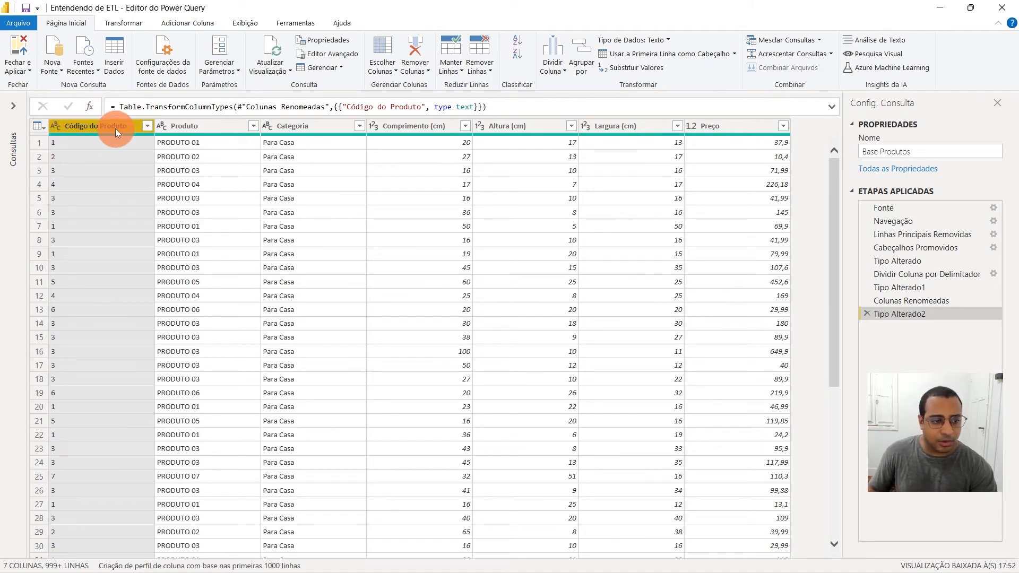
Check the data types of the columns from Produto through Preço, choosing Número Inteiro for Comprimento (cm)
click(207, 127)
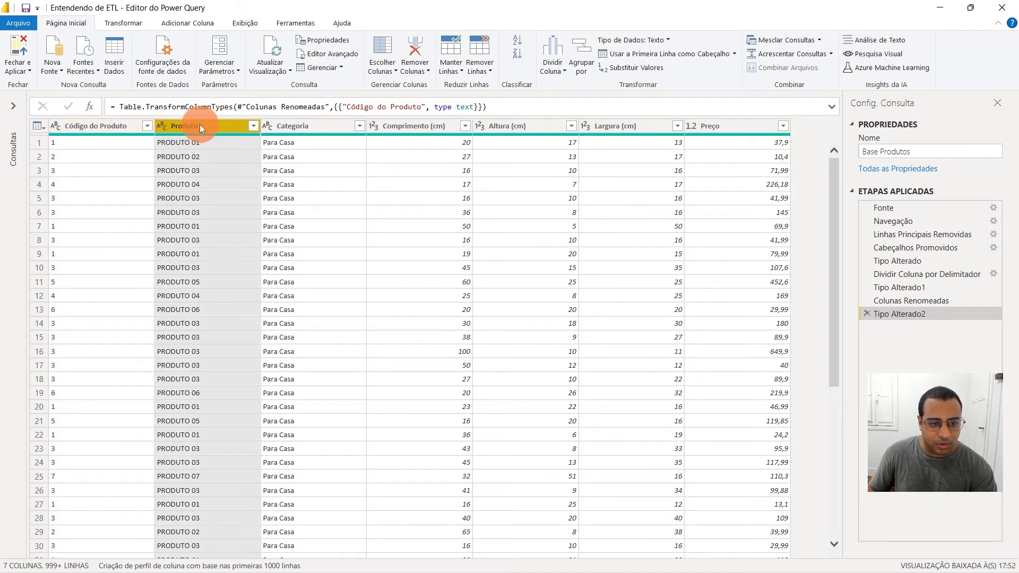
click(333, 127)
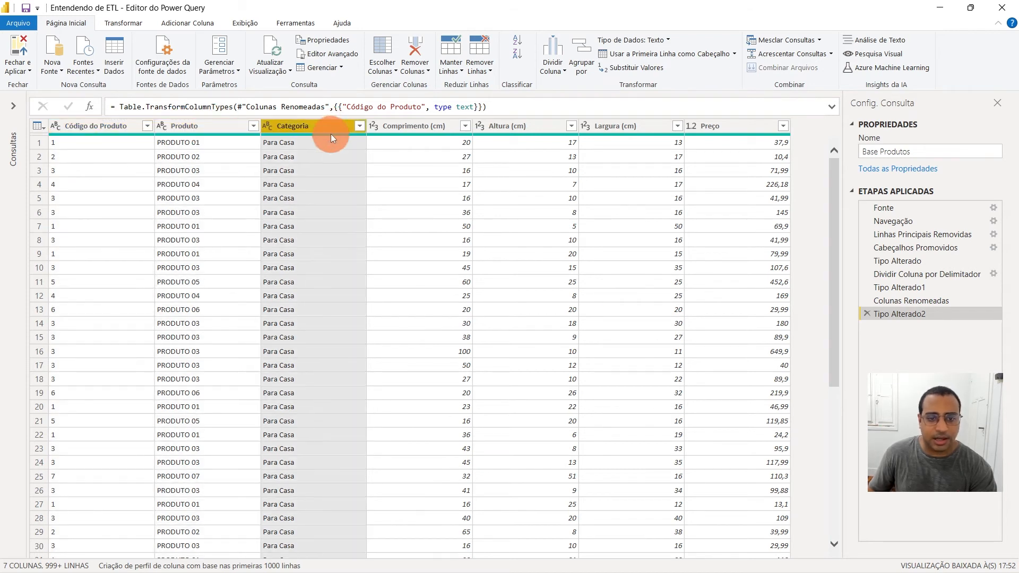
click(398, 125)
click(374, 126)
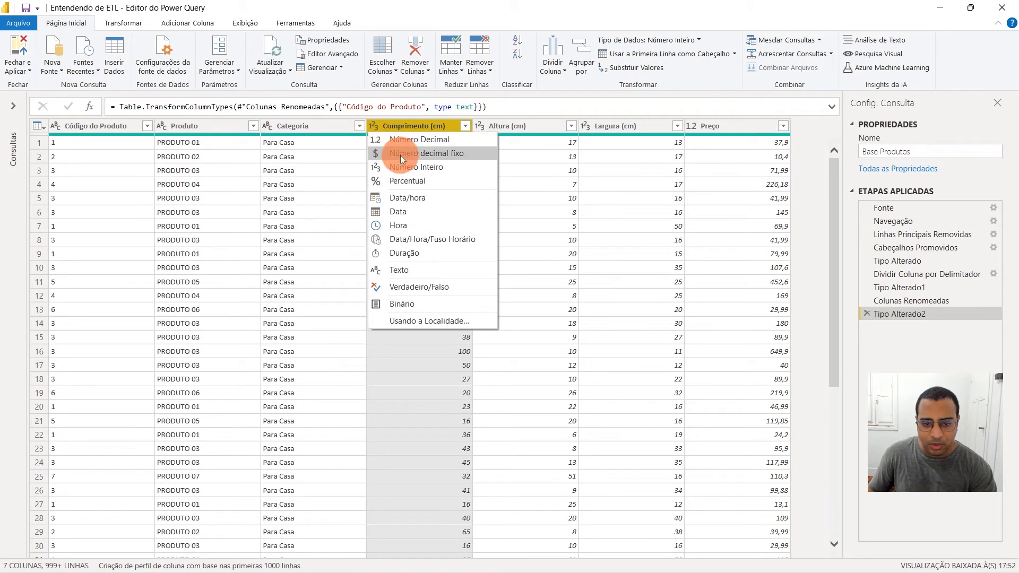
click(434, 166)
click(532, 127)
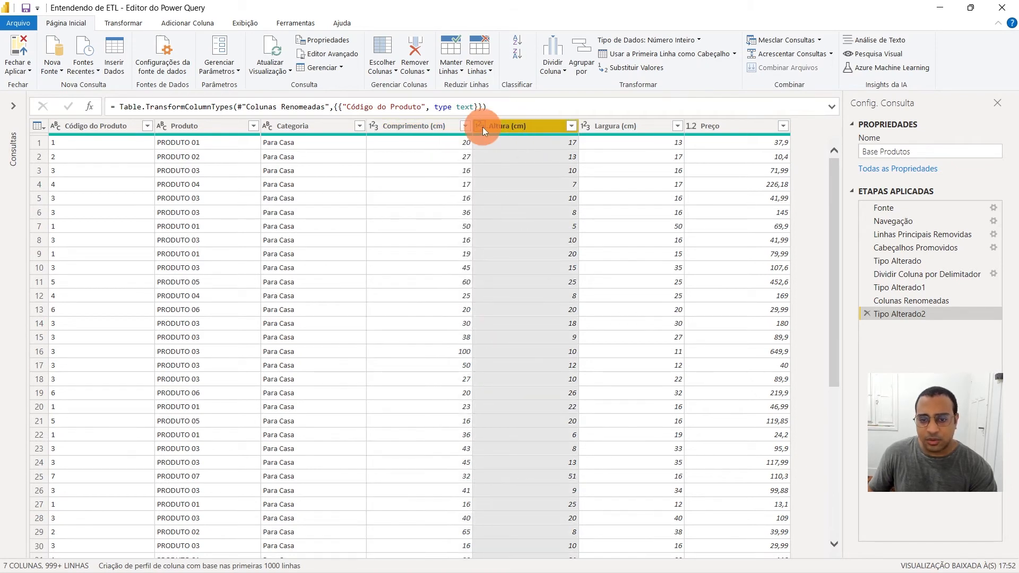
click(614, 126)
click(730, 125)
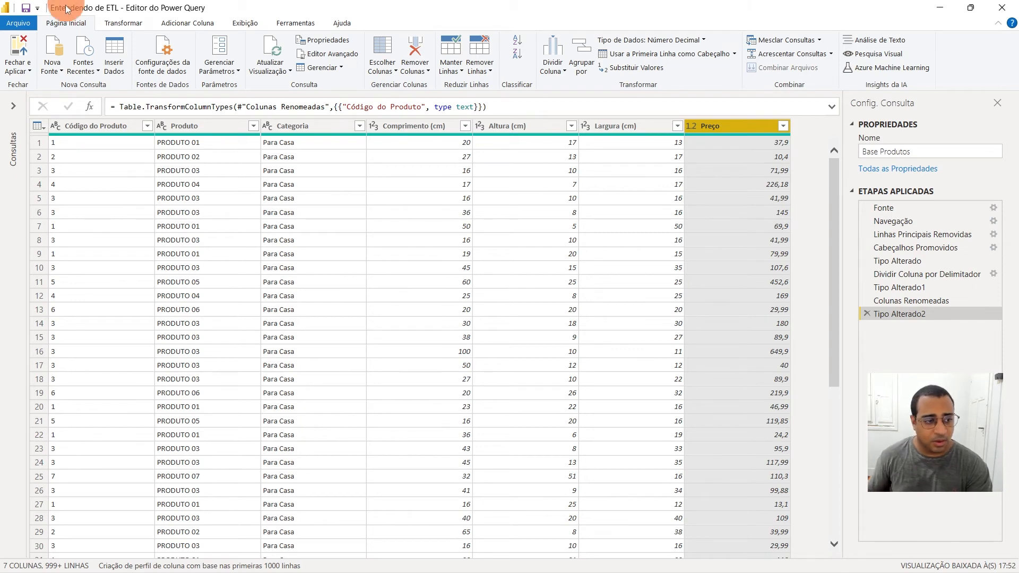
Switch to the Base Vendas query and collapse the list of queries
click(13, 106)
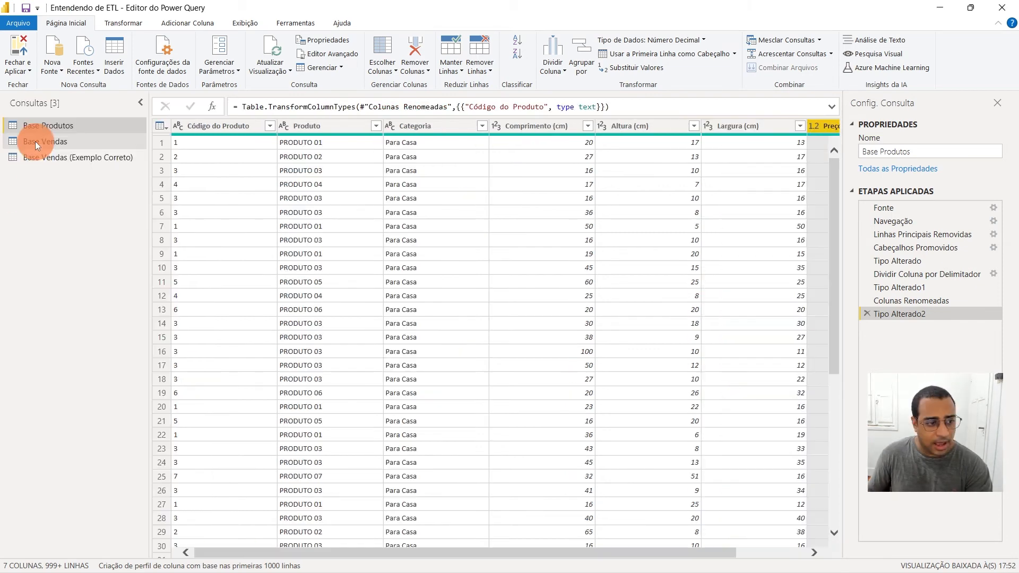
click(74, 141)
click(141, 102)
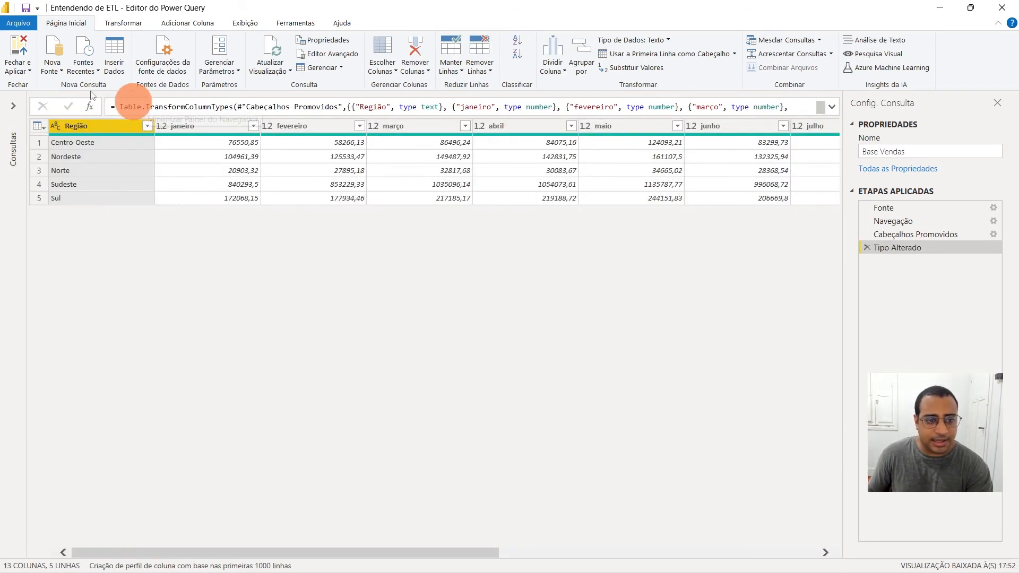
Examine the region names in each row of the Região column
click(230, 131)
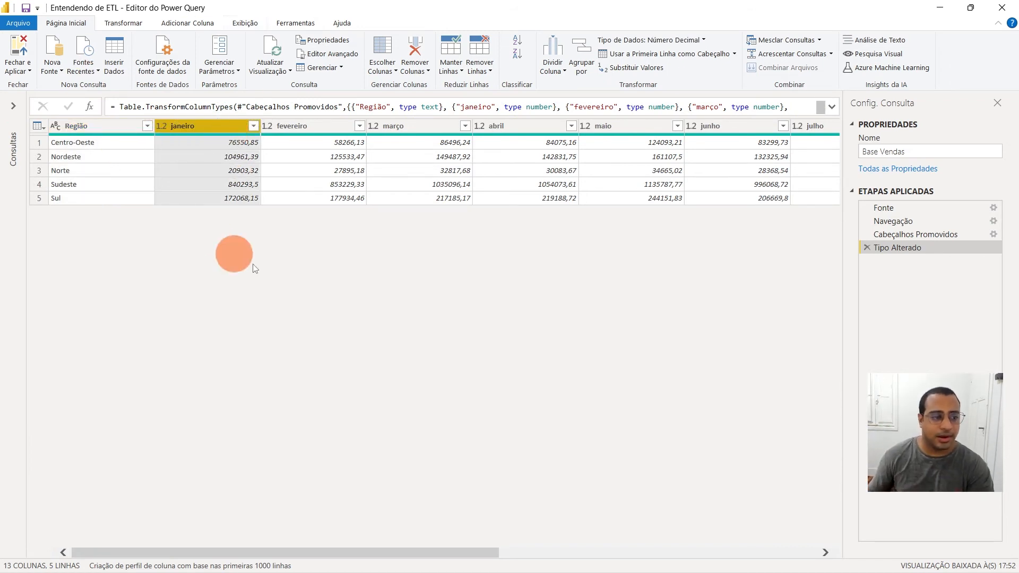
click(111, 126)
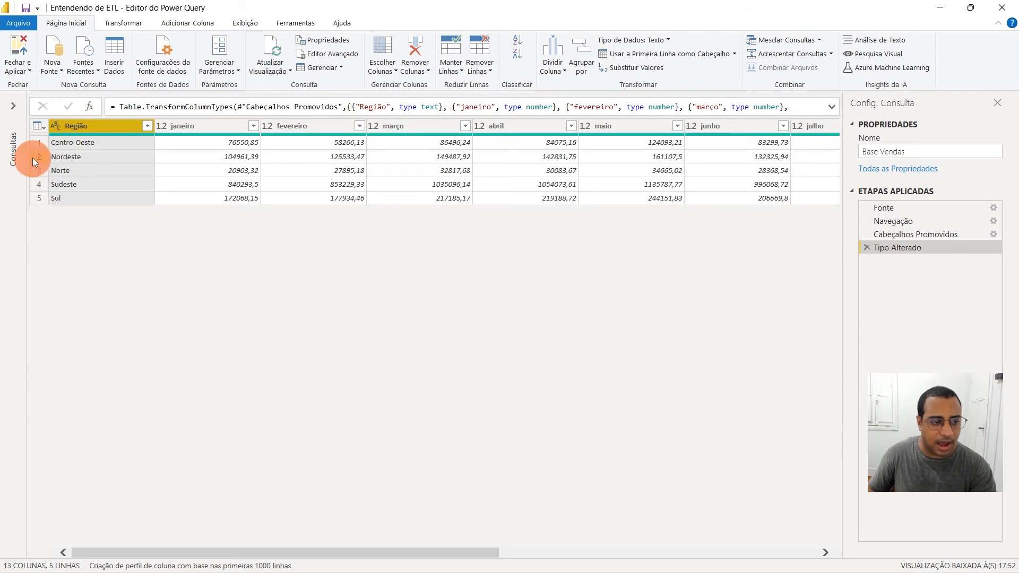
click(85, 157)
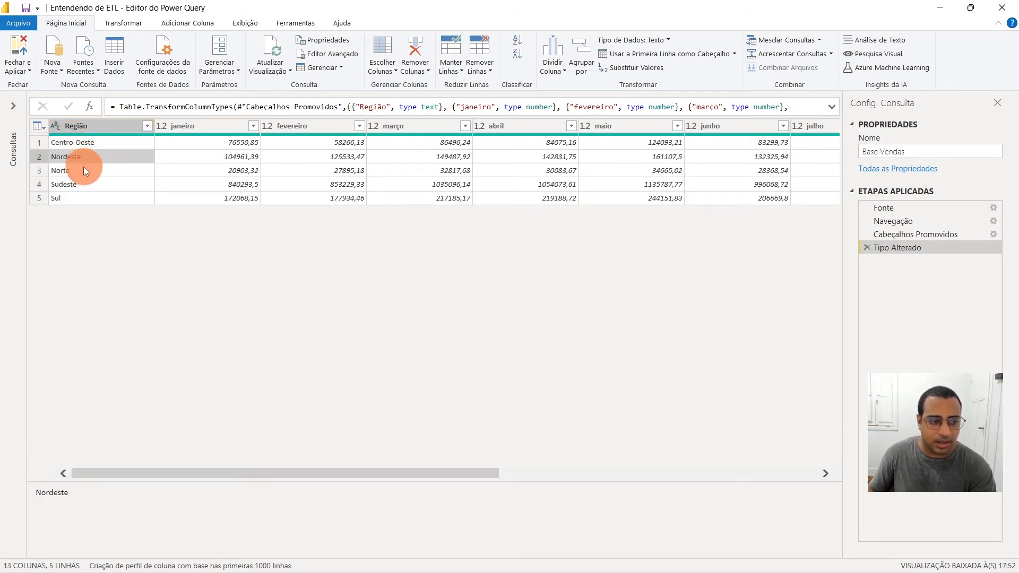
click(95, 144)
click(94, 157)
click(87, 171)
click(86, 183)
click(83, 197)
Examine how the sales values are spread across the separate month columns from janeiro to dezembro
click(218, 127)
click(336, 130)
click(436, 140)
click(239, 130)
click(335, 126)
click(421, 127)
click(523, 130)
click(628, 131)
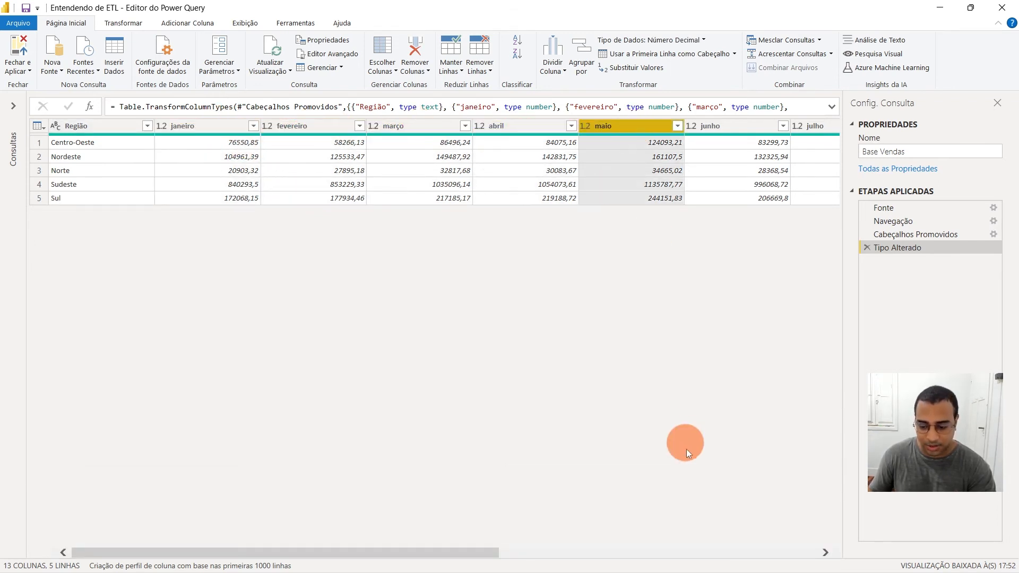
drag(449, 552, 851, 524)
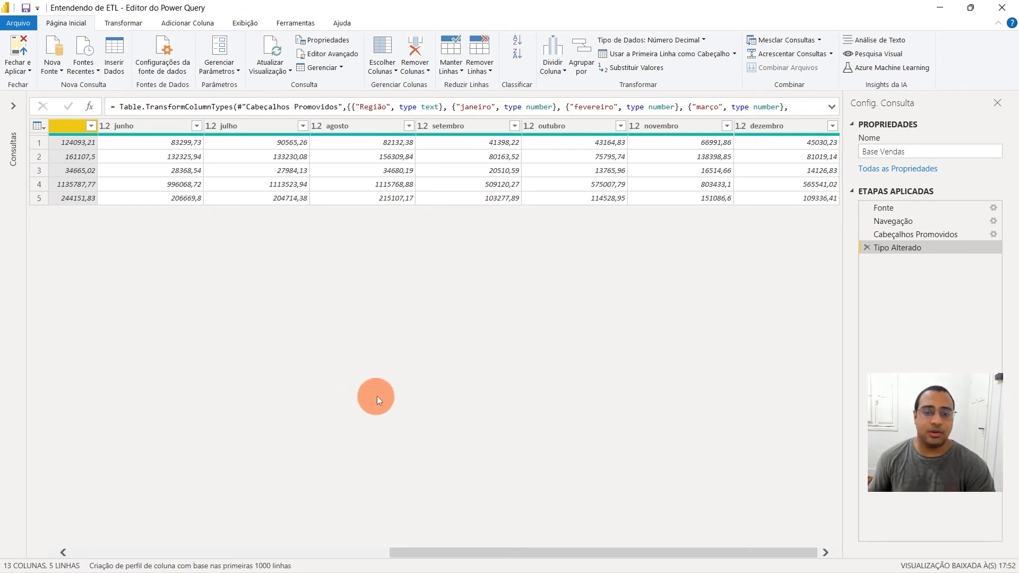
drag(431, 552, 108, 511)
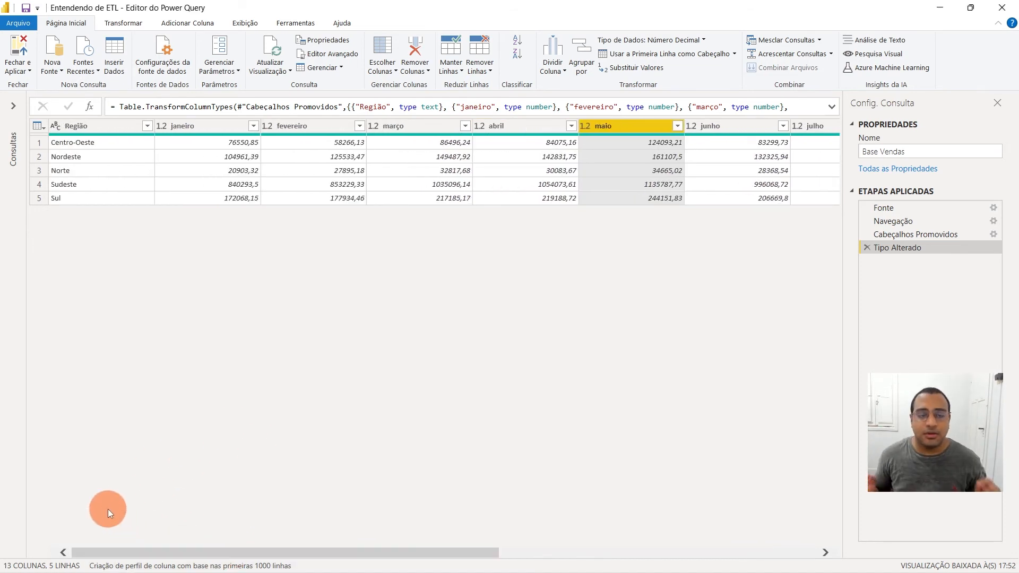
click(220, 130)
click(339, 129)
click(426, 131)
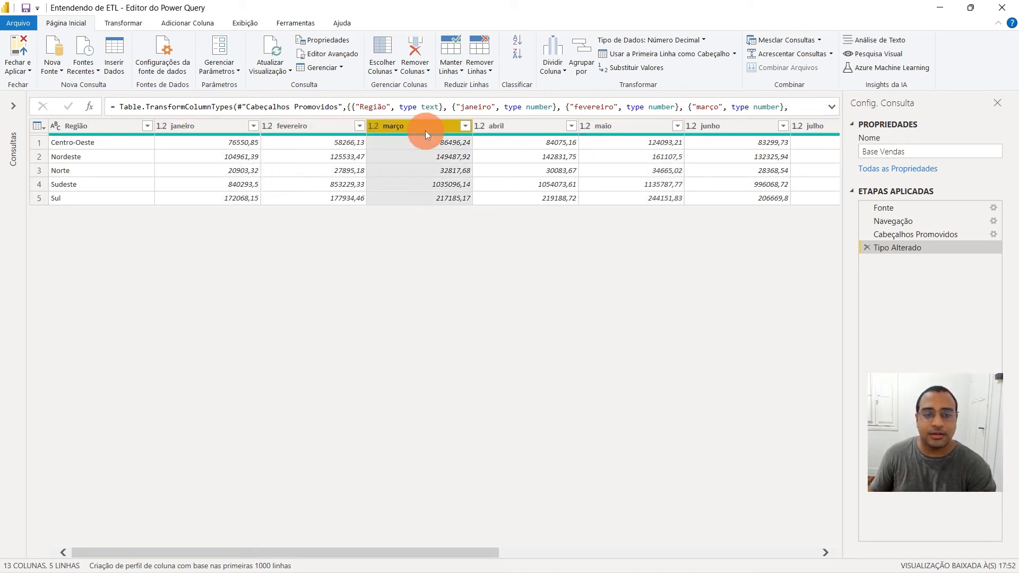
Open the Base Vendas (Exemplo Correto) query and examine its Região, Mês and Total de Vendas columns
click(14, 112)
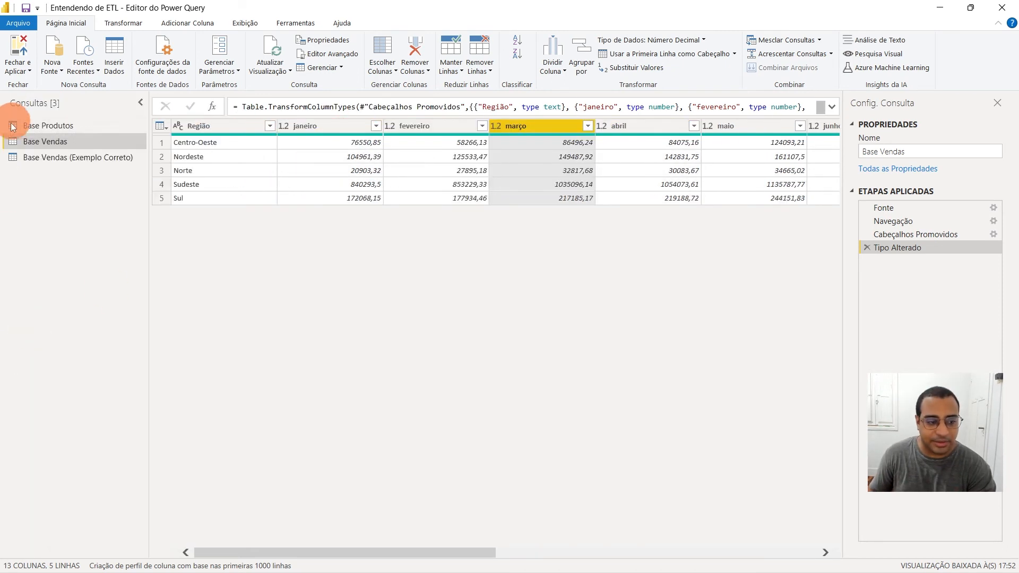
click(45, 157)
click(106, 126)
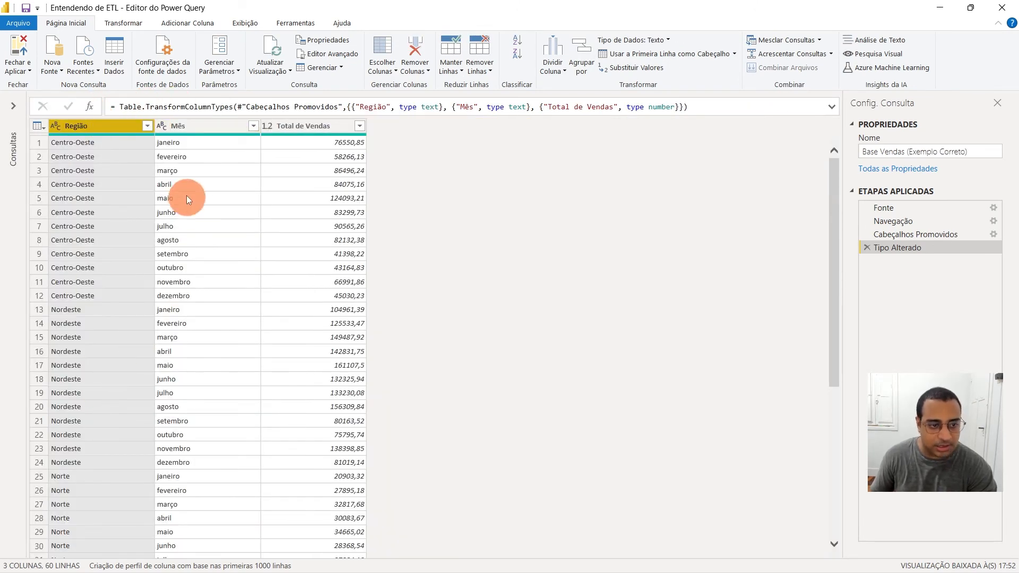
click(213, 127)
click(229, 254)
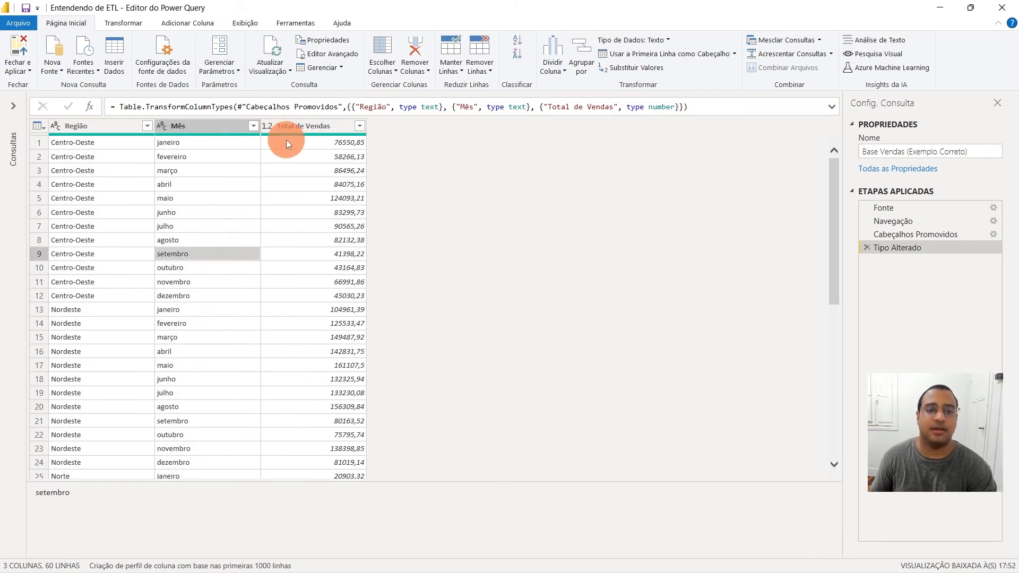
click(295, 129)
click(340, 182)
click(291, 272)
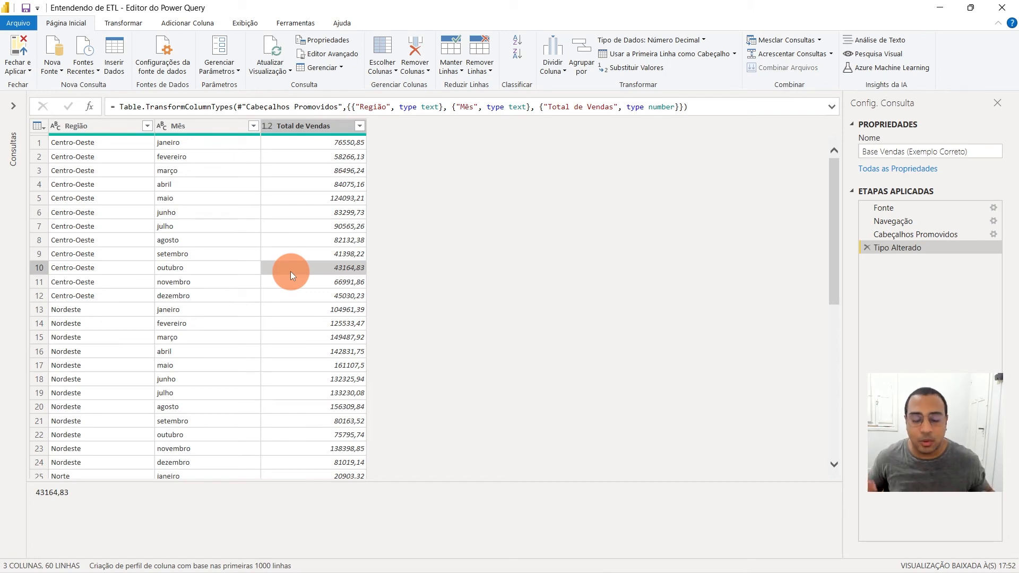
Return to the Base Vendas query and collapse the list of queries
click(12, 106)
click(42, 143)
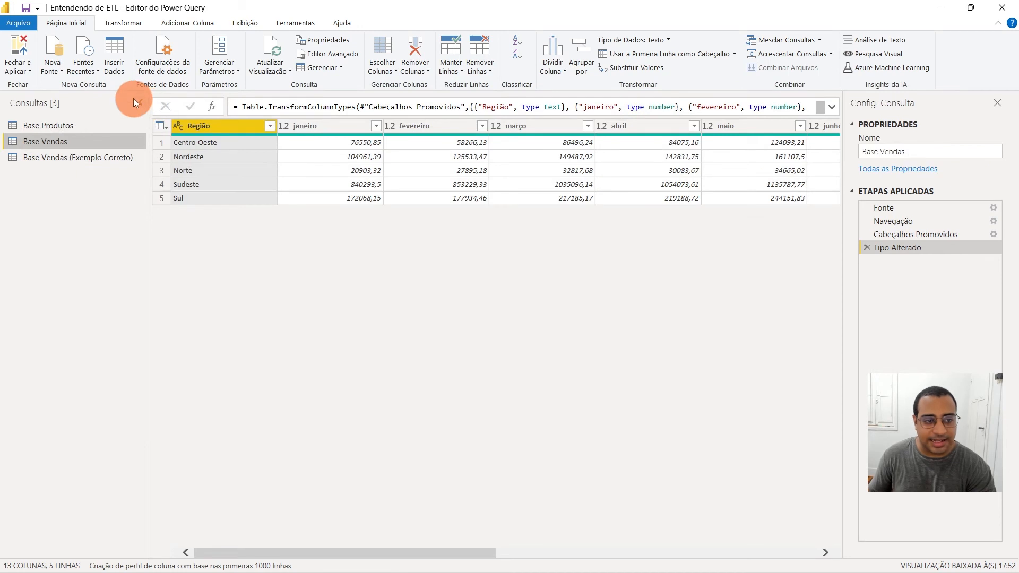
click(138, 102)
Unpivot all month columns from janeiro to dezembro into rows, keeping Região as the fixed column
click(232, 143)
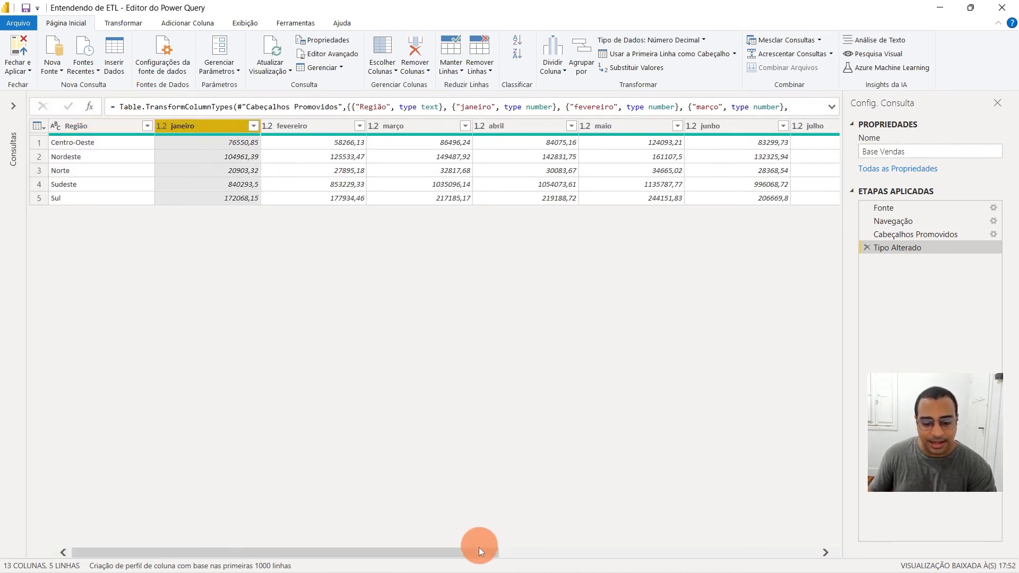
drag(478, 550, 834, 536)
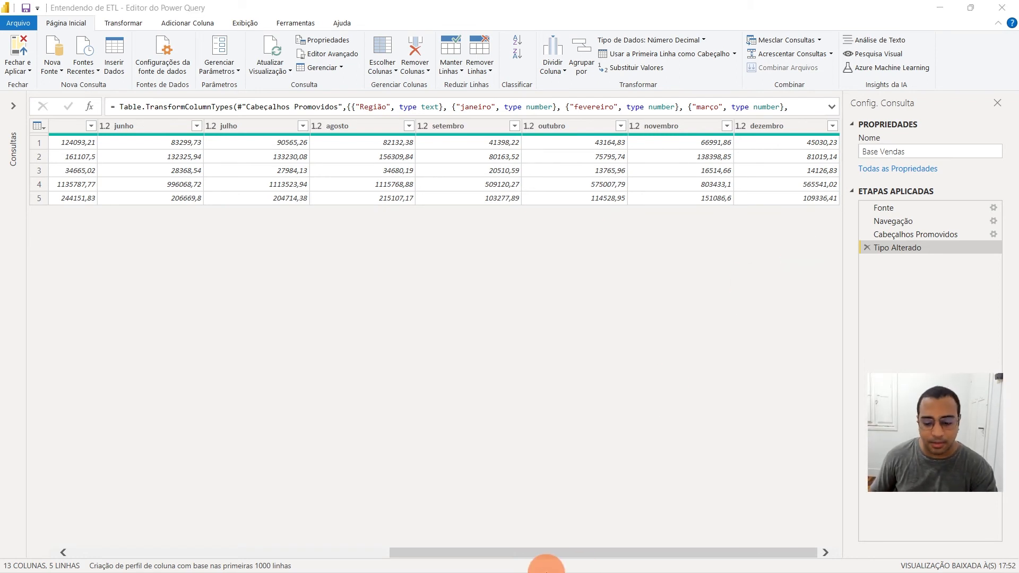
drag(540, 558, 253, 552)
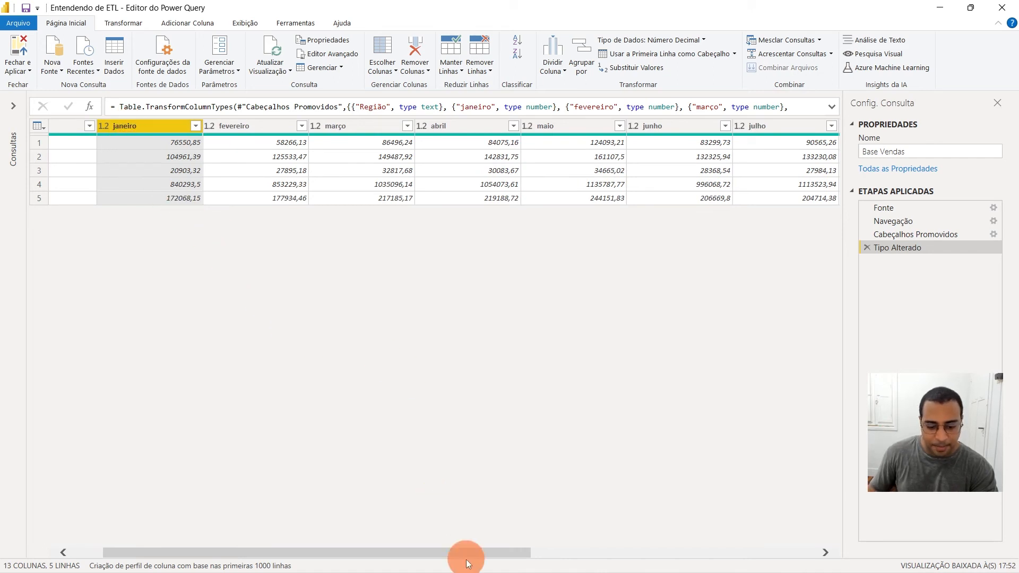
drag(469, 555, 744, 547)
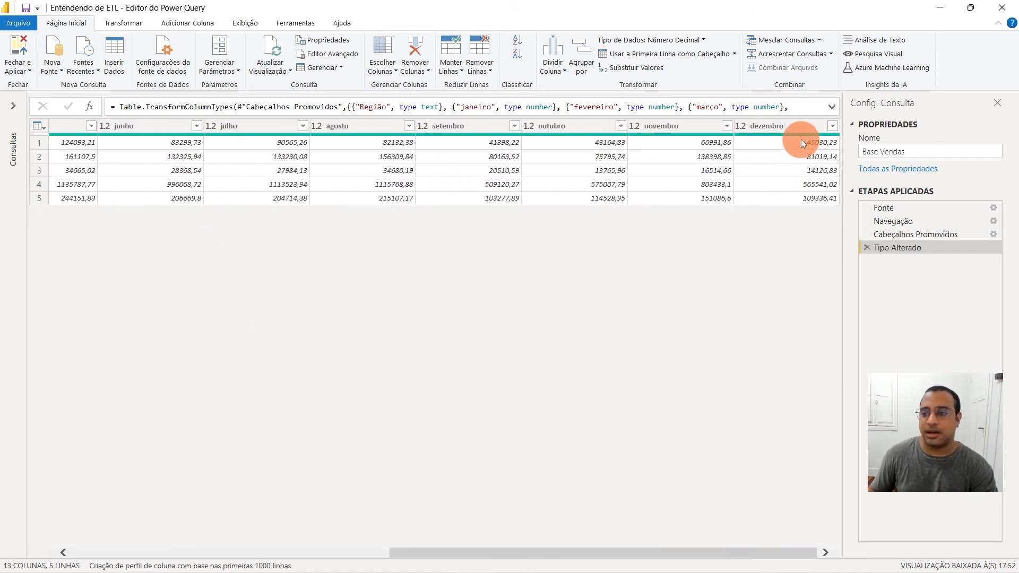
shift+click(800, 128)
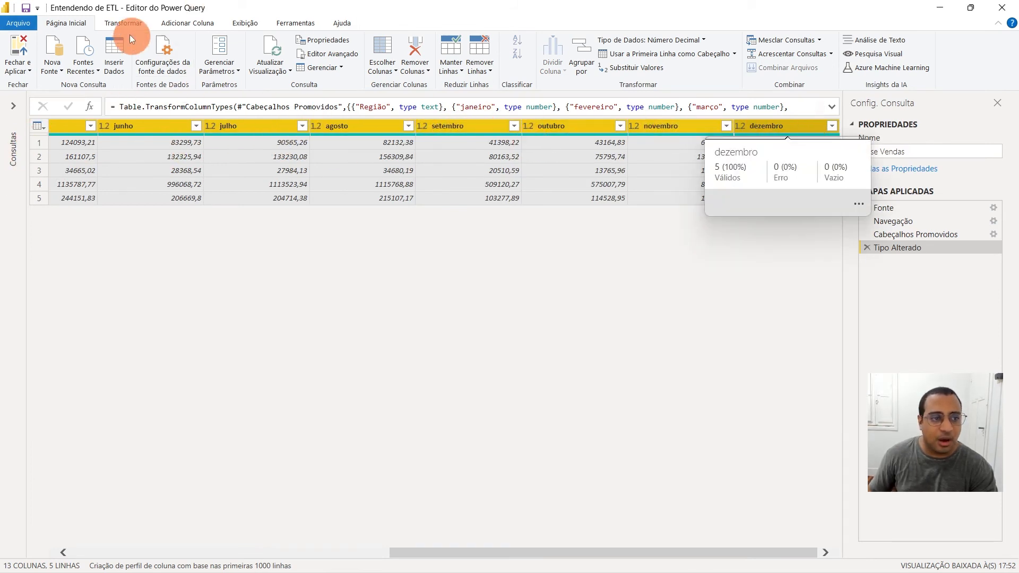
click(128, 21)
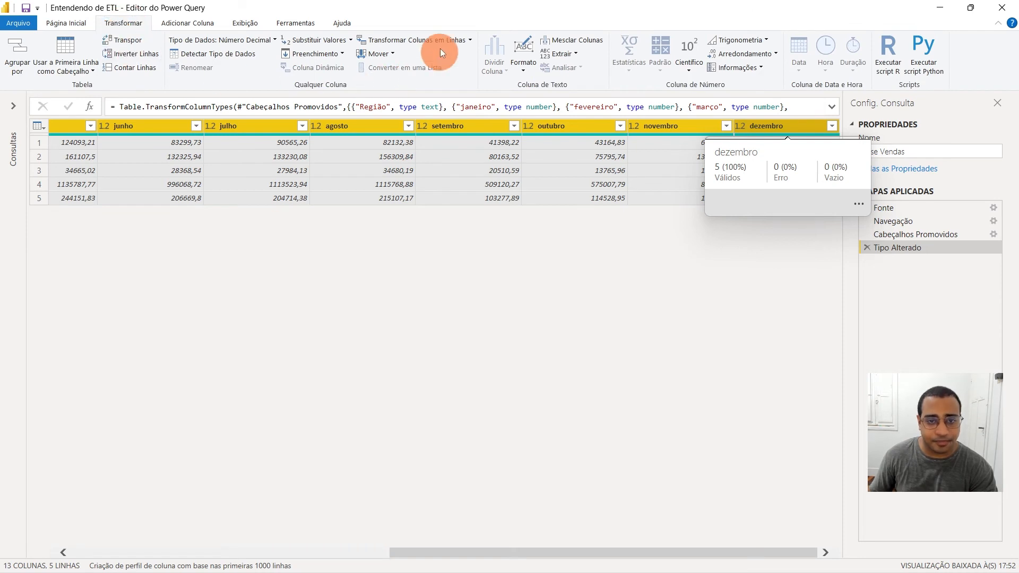
click(401, 38)
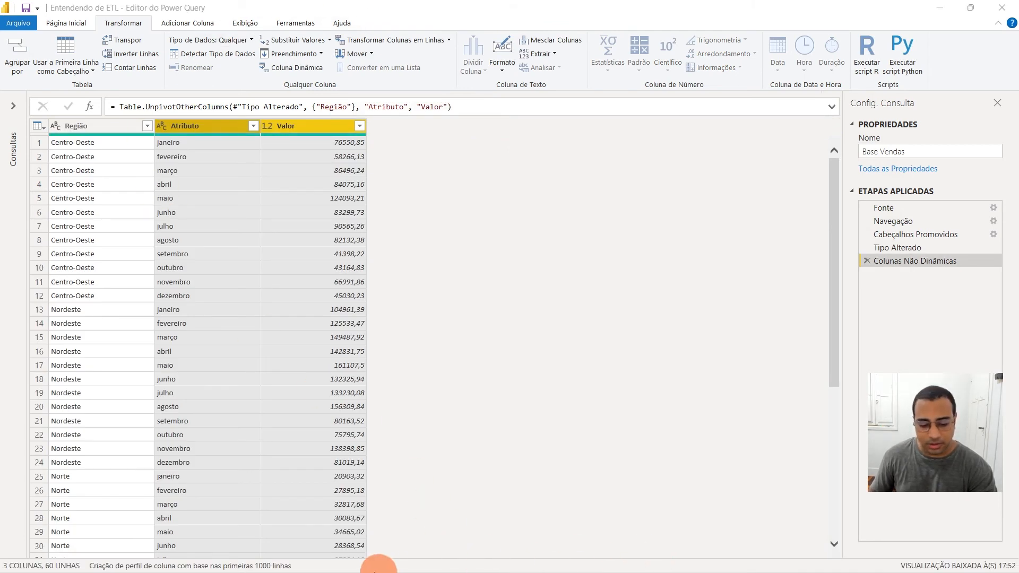
Check the unpivoted Atributo and Valor columns and rename Atributo as Mês
click(200, 126)
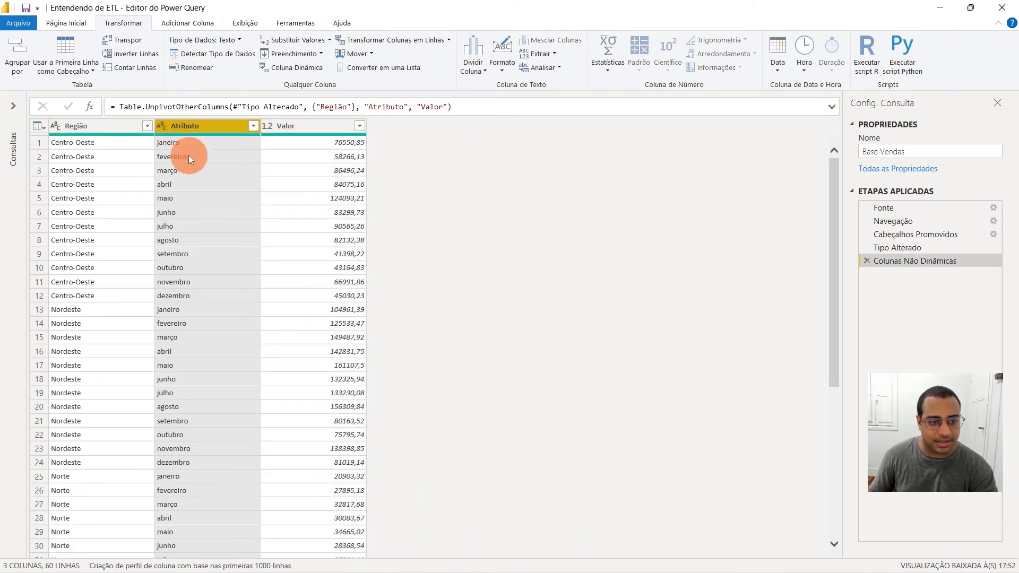
click(334, 124)
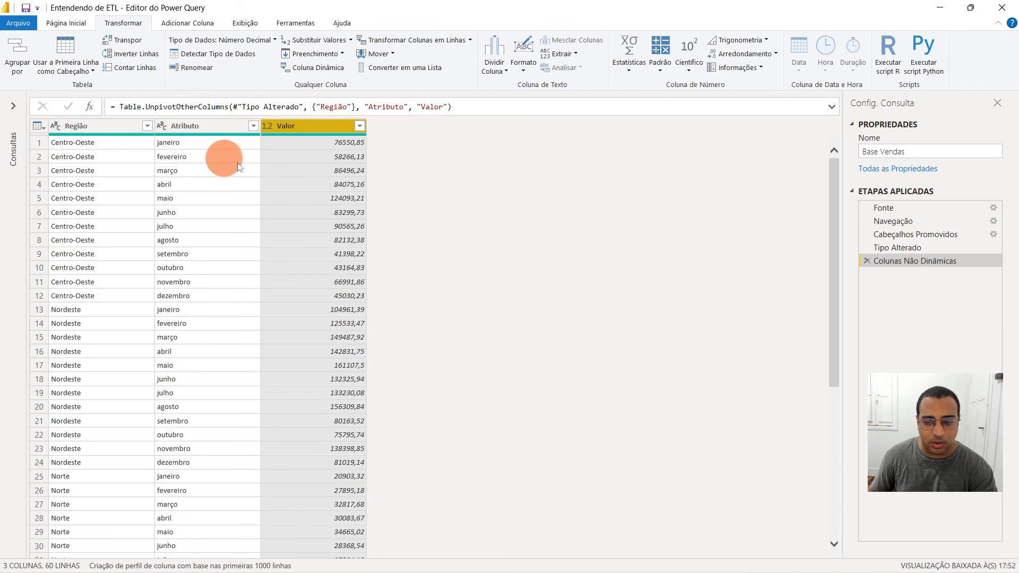
double_click(185, 126)
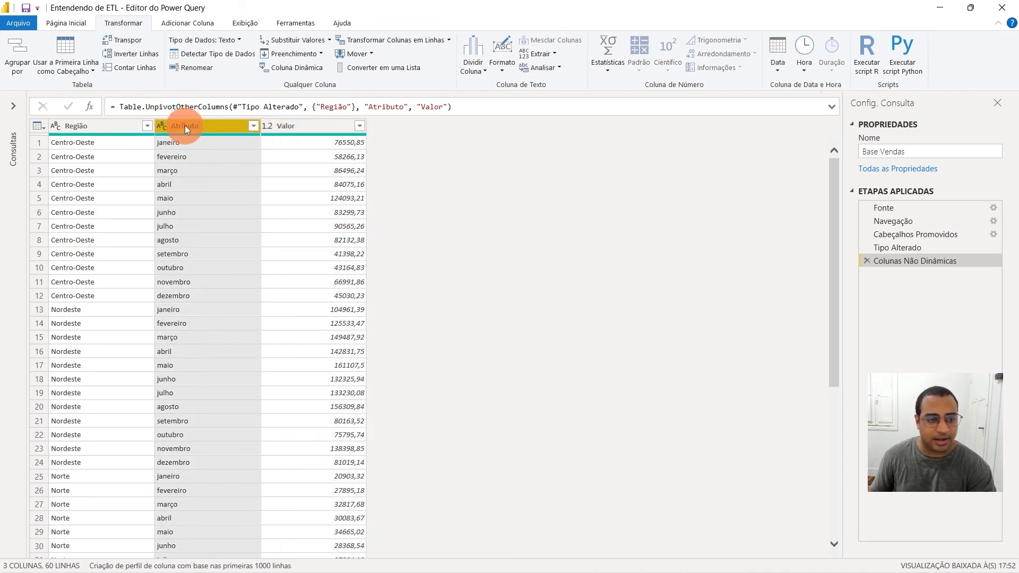
text(Mês)
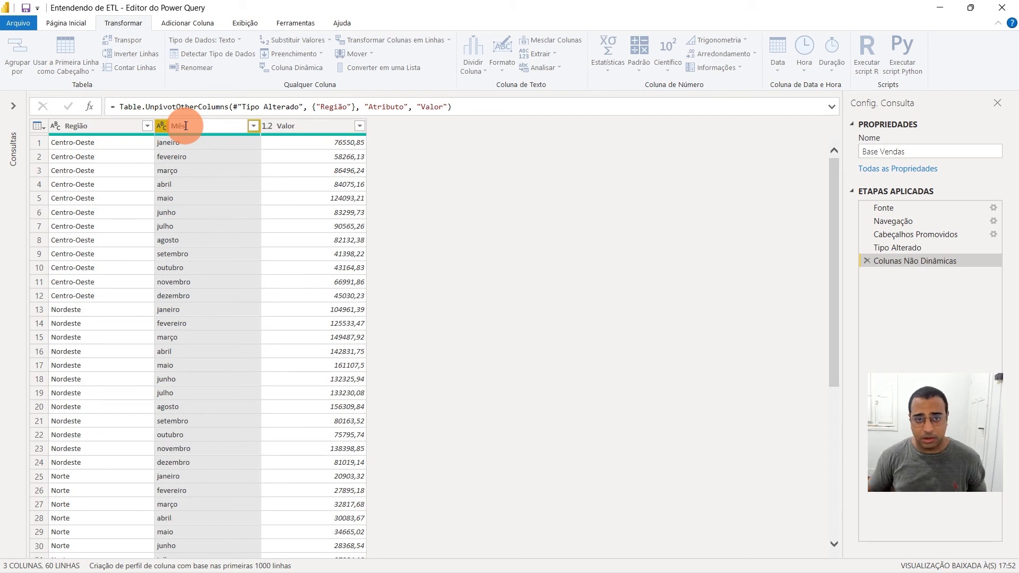
key(Return)
click(272, 128)
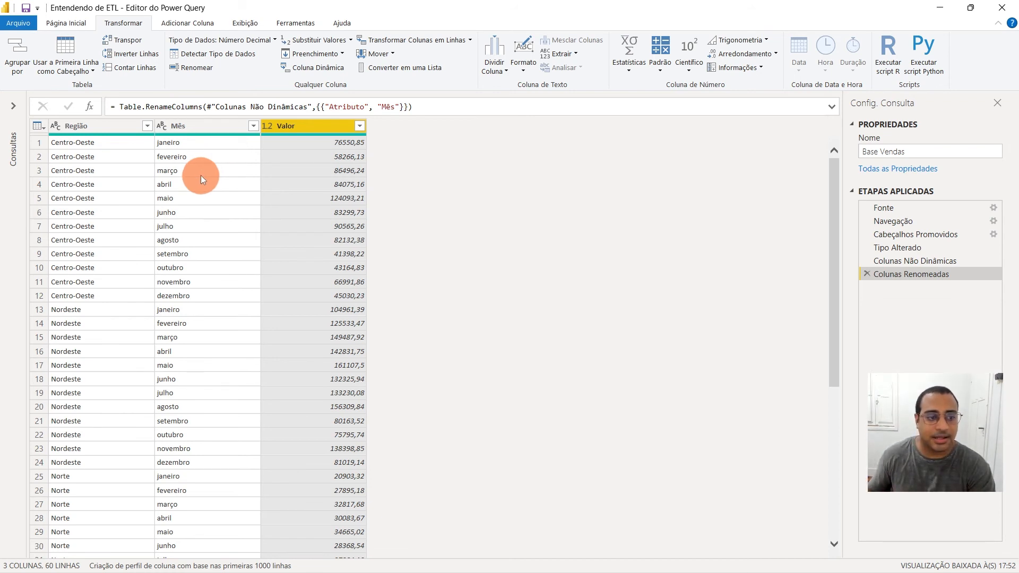
Try filtering the Região column to Nordeste only, and clear that filter again
click(148, 127)
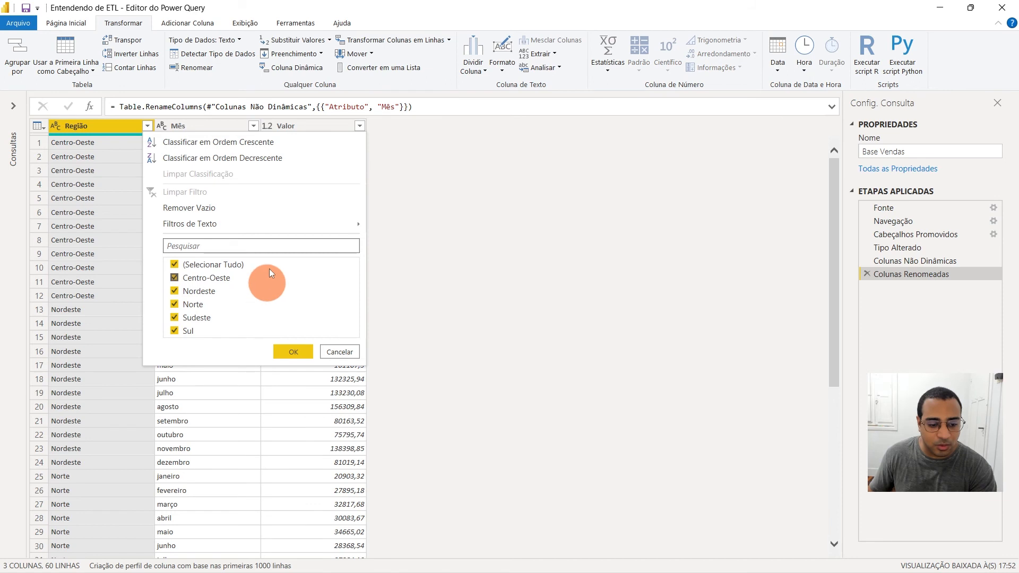
click(240, 265)
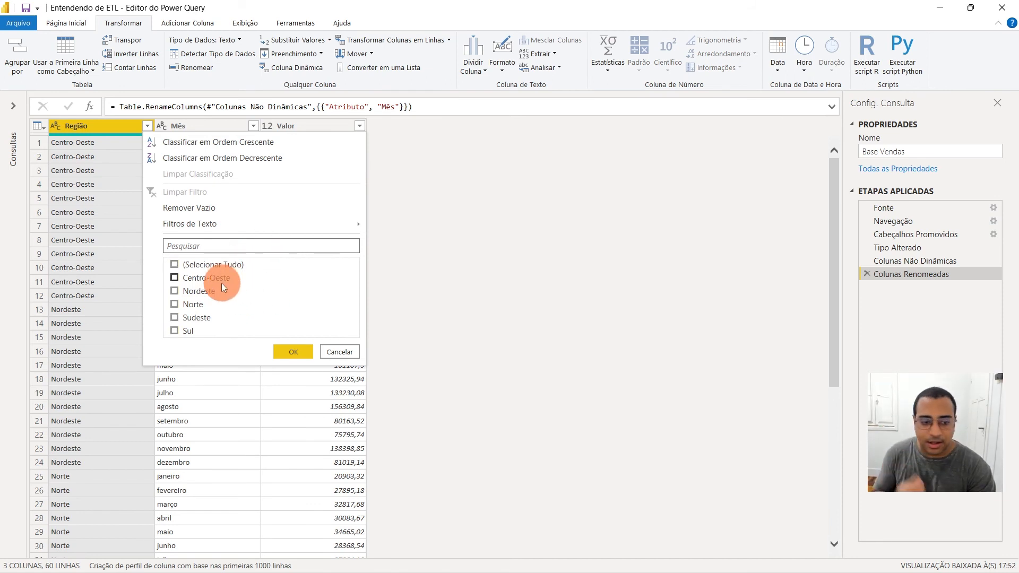
click(192, 292)
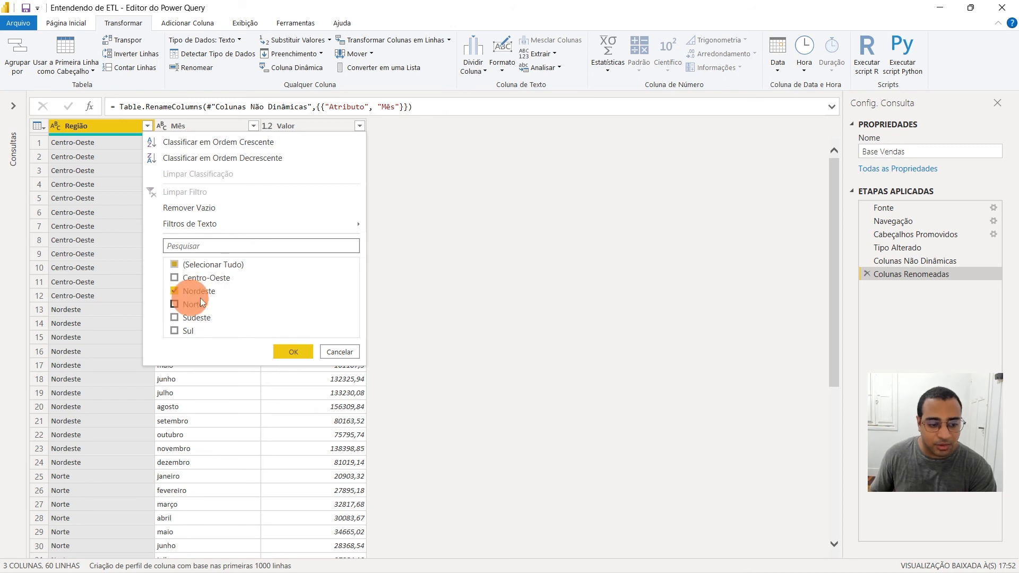
click(295, 353)
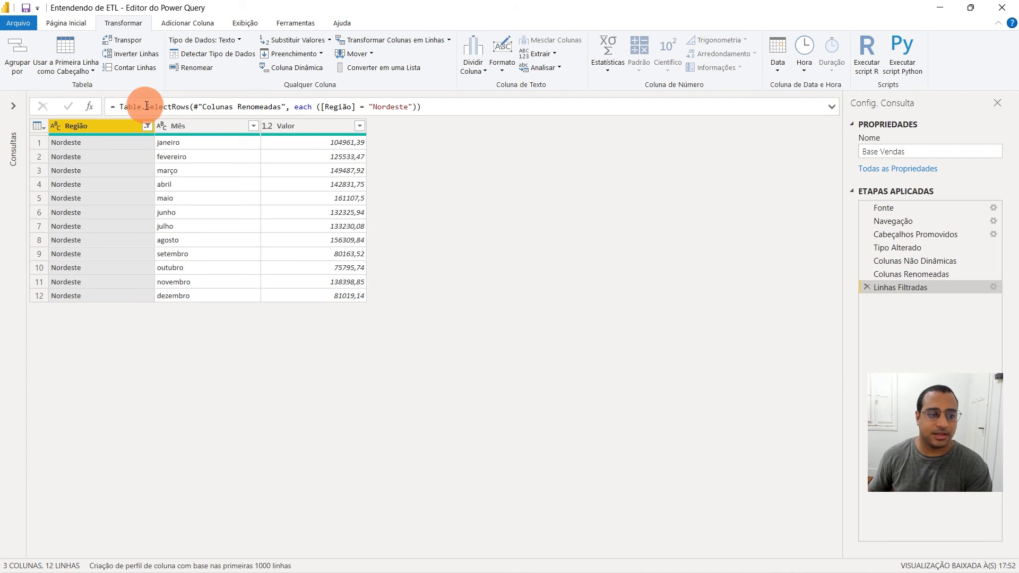
click(147, 126)
click(186, 194)
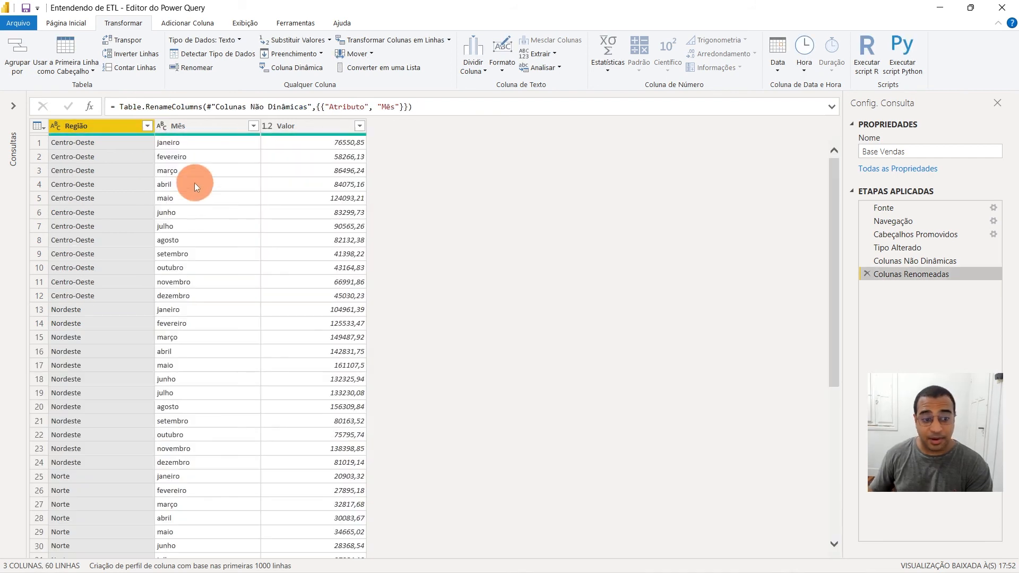
Review the text filter options of the Mês column and the number filter options of the Valor column
click(194, 183)
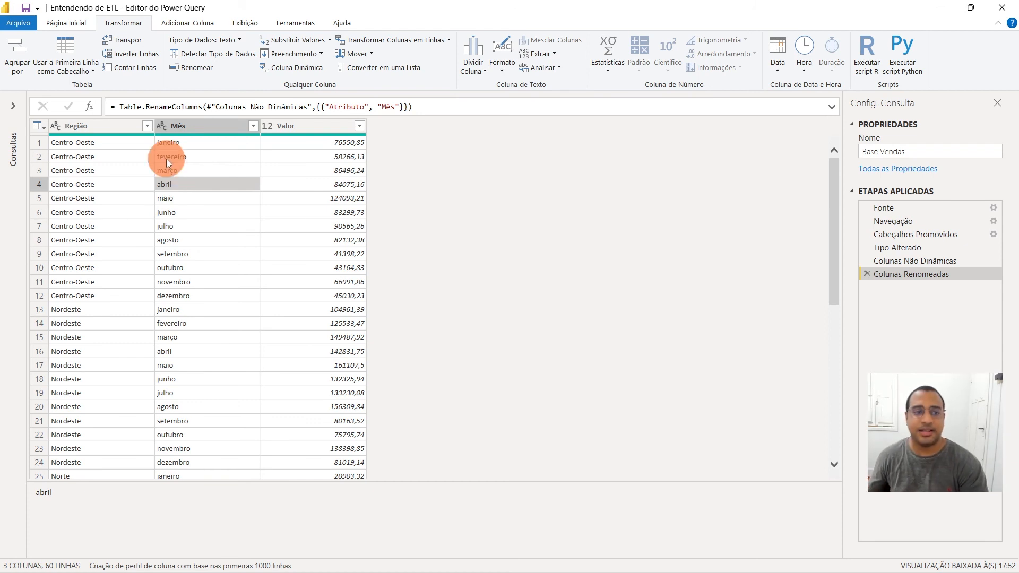
click(253, 126)
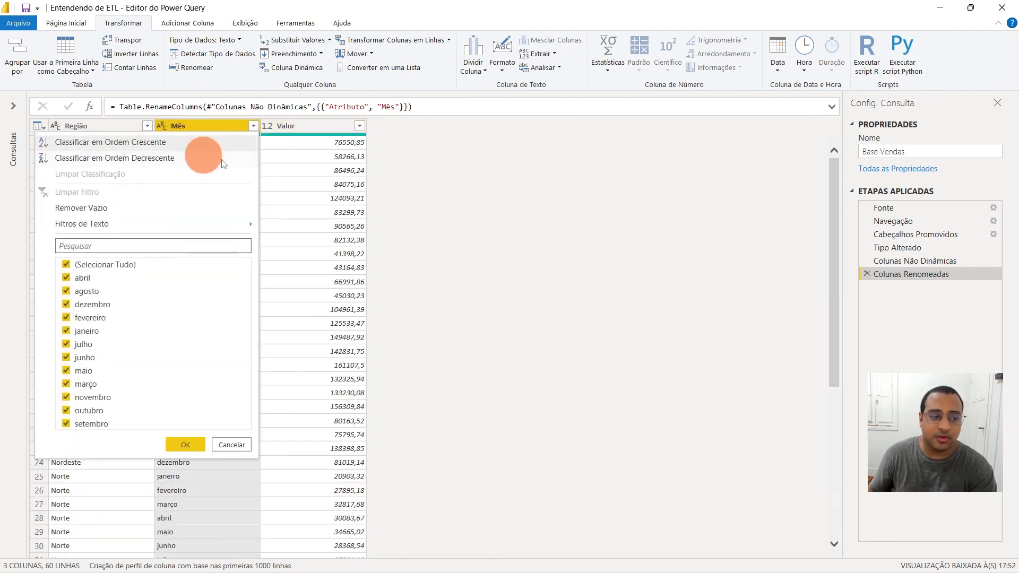
mouse_move(75, 224)
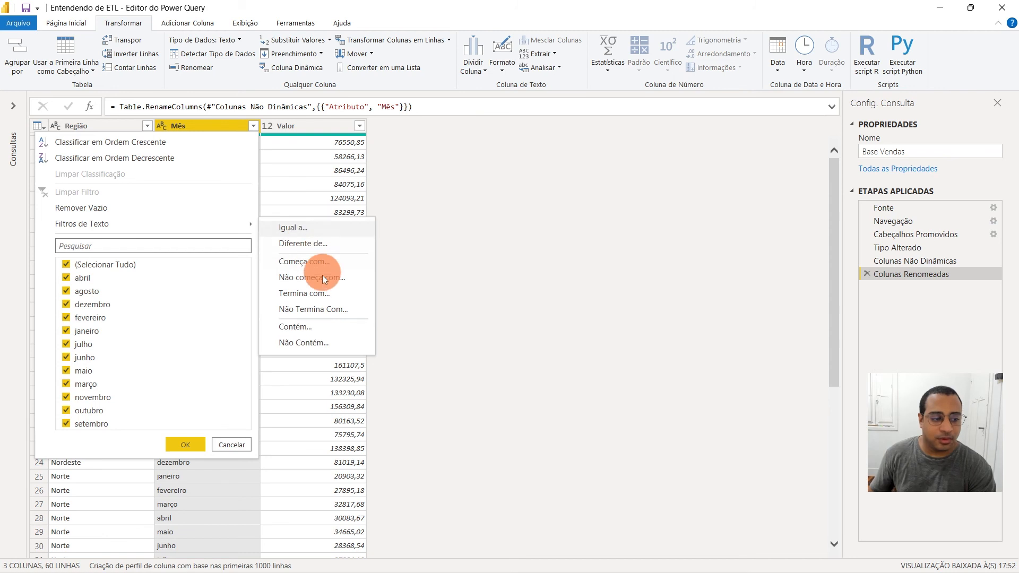
click(357, 129)
click(360, 126)
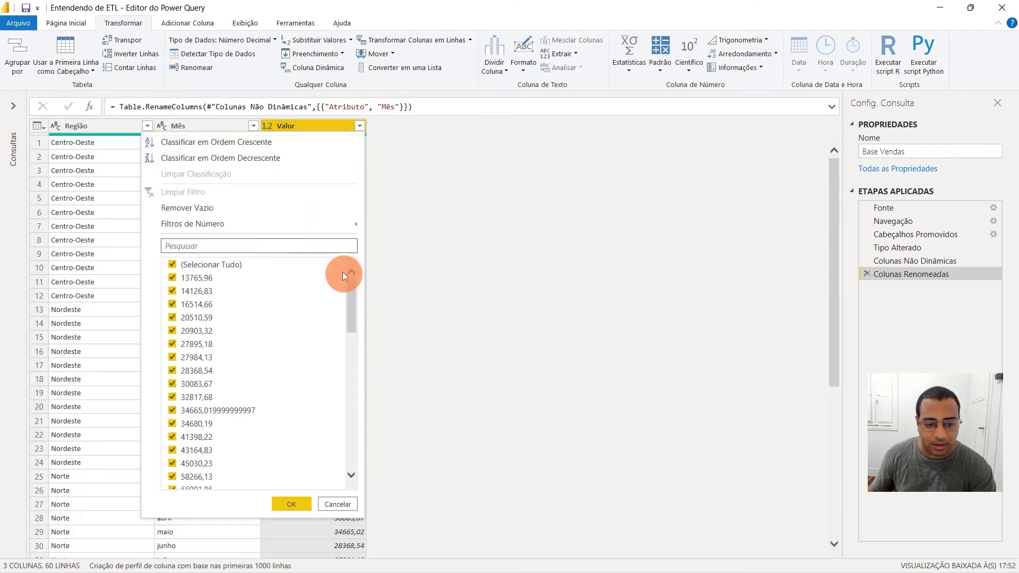
mouse_move(331, 226)
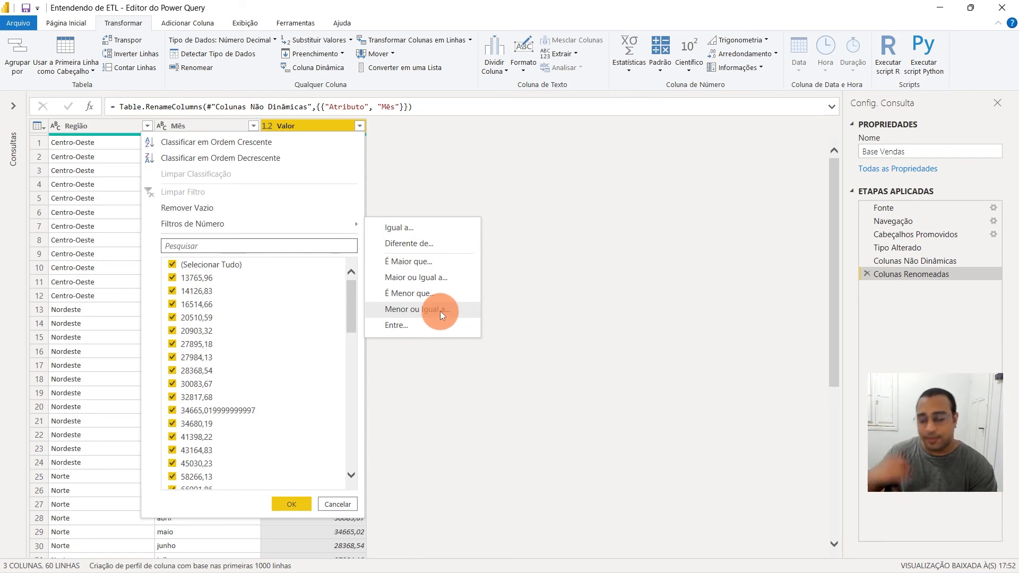
click(76, 177)
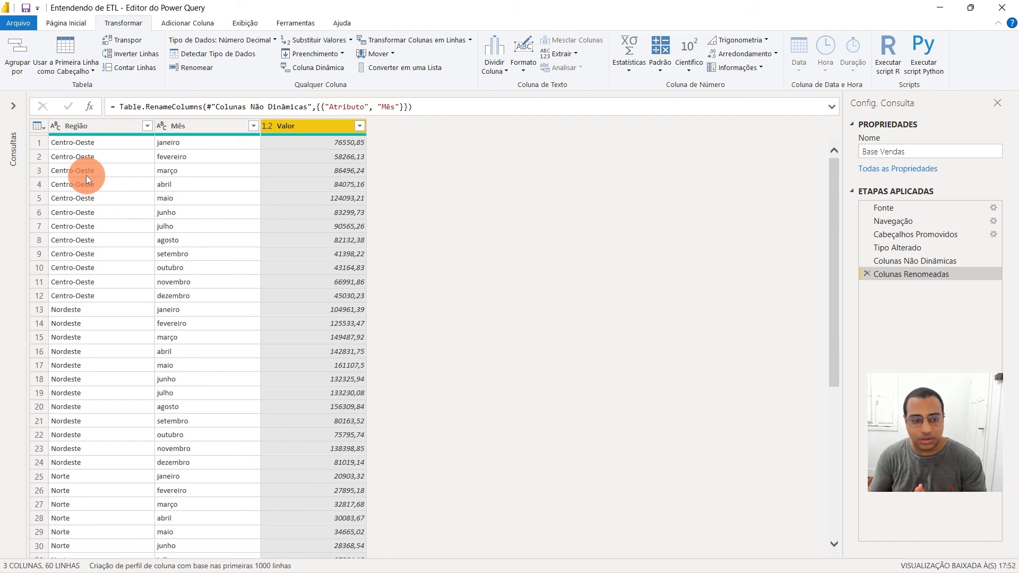
Expand the list of queries and inspect the first value in the Valor column
click(14, 106)
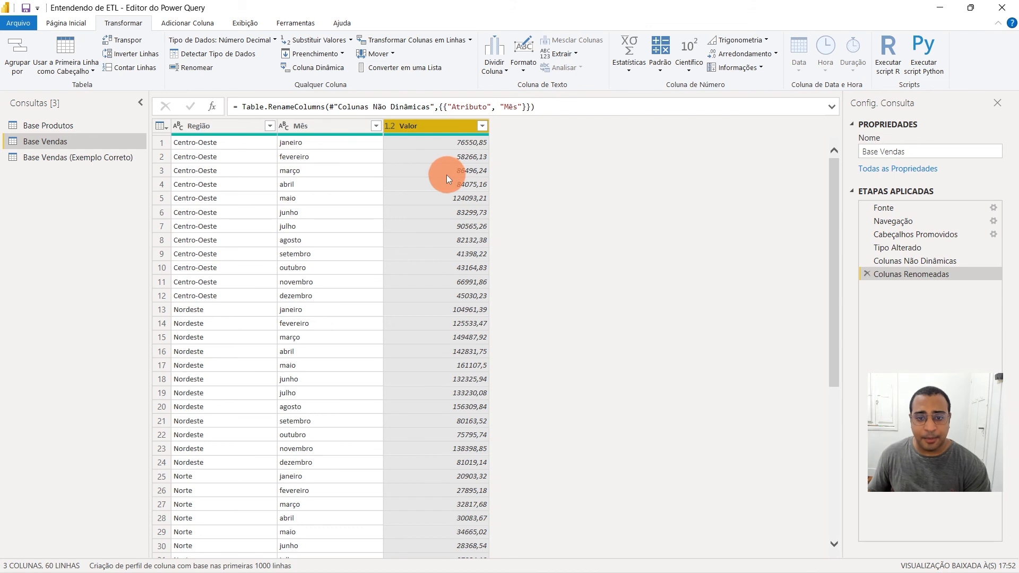
click(444, 143)
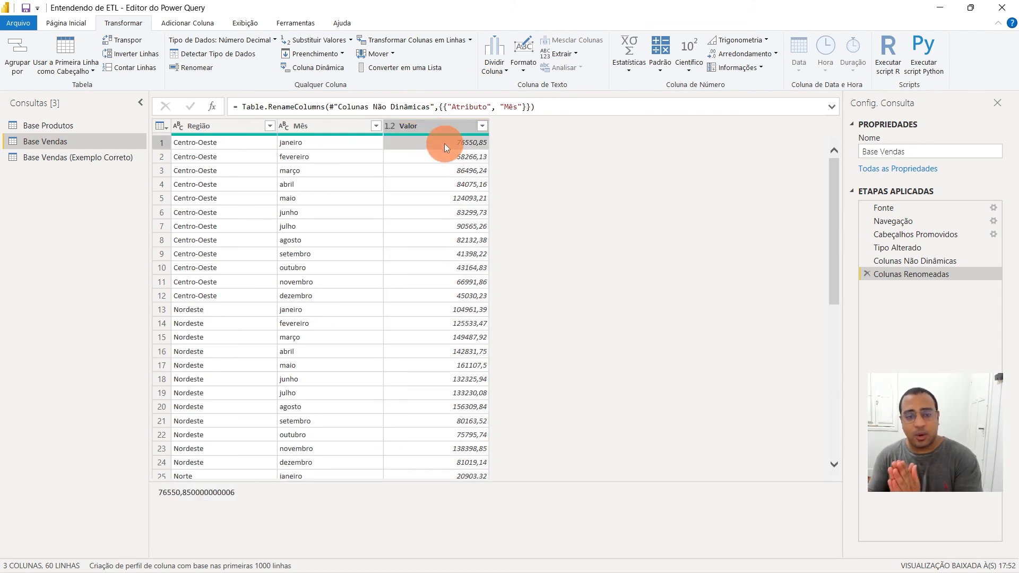
click(443, 142)
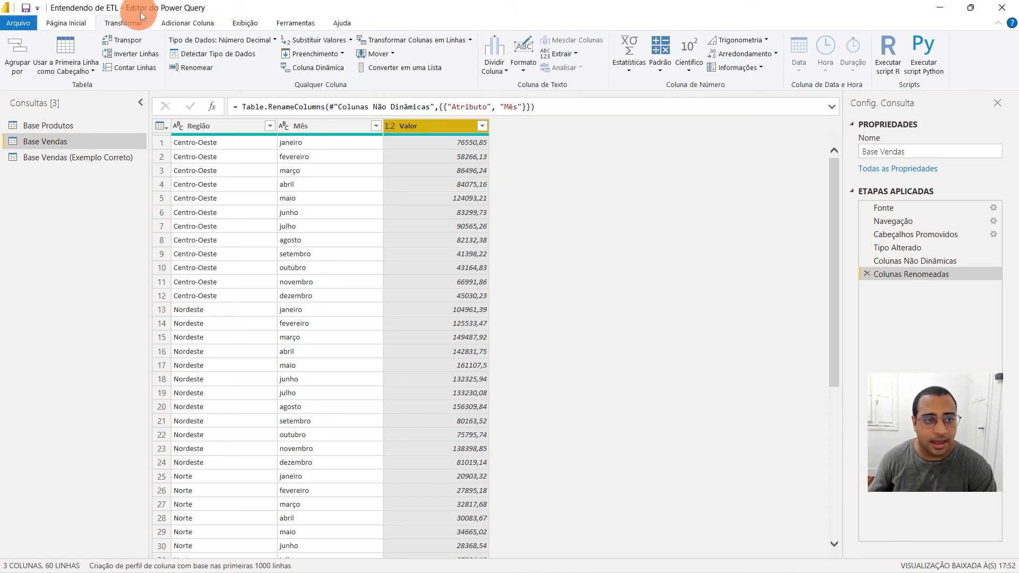
Start a custom column in the Base Vendas query and name it Vendas com 10% de Desconto
click(189, 23)
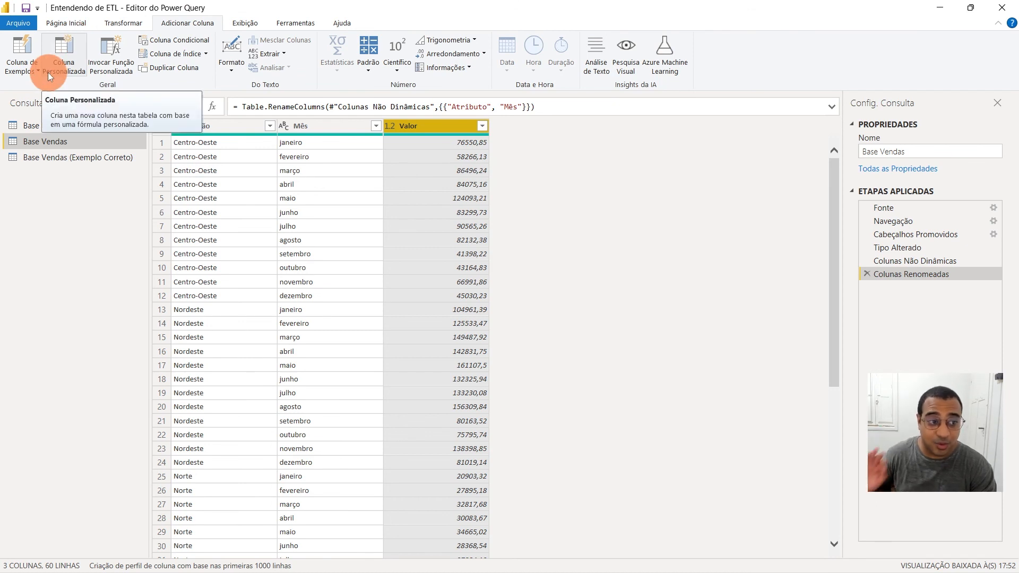
click(59, 55)
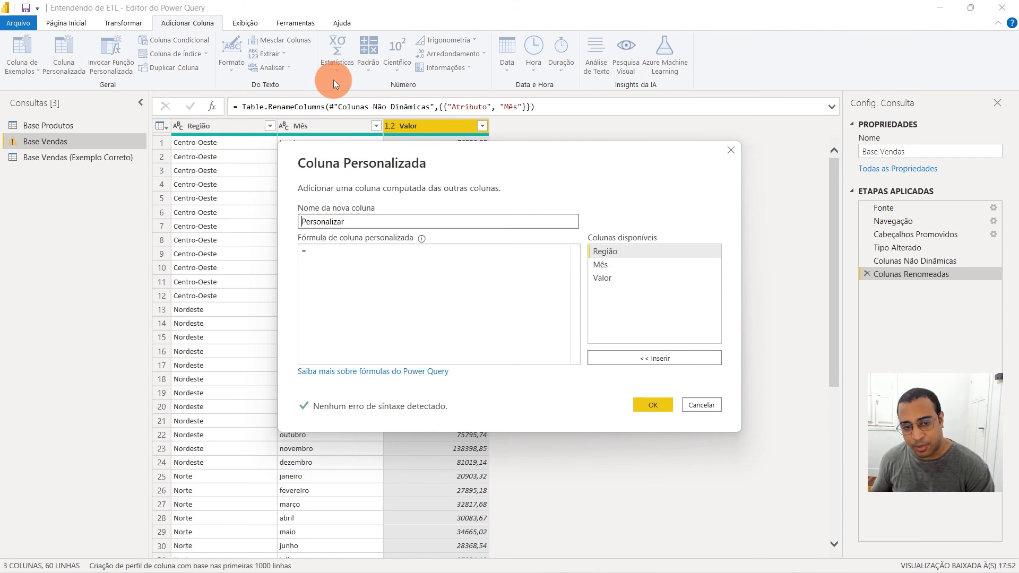
double_click(318, 220)
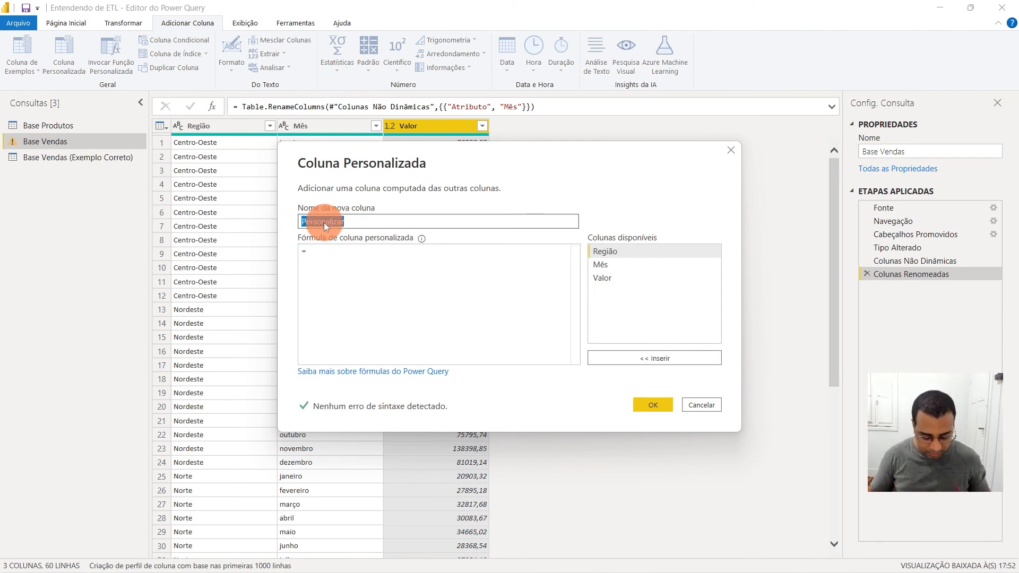
key(Caps_Lock)
key(Caps_Lock)
text(Vendas )
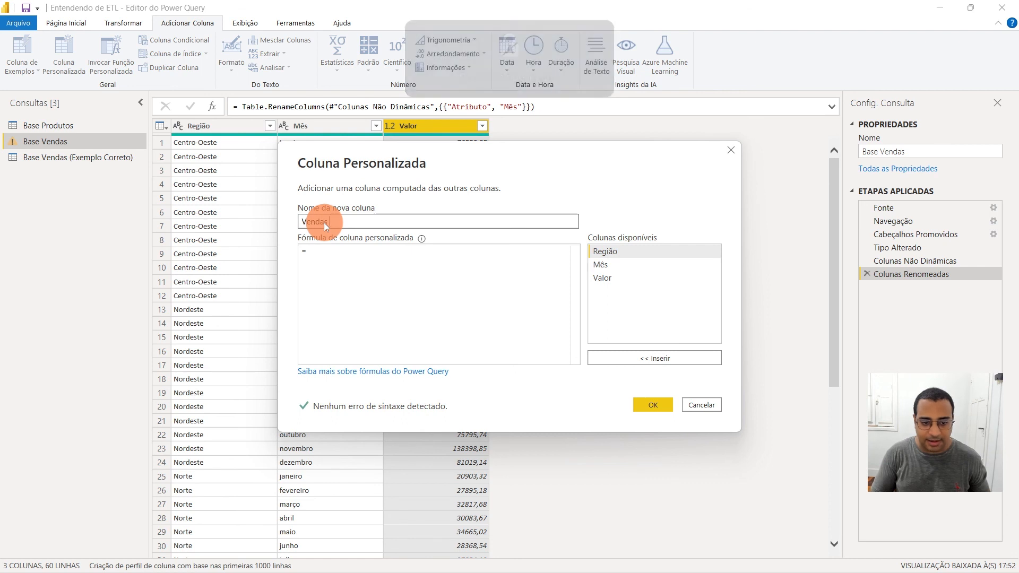
text(com 10% de)
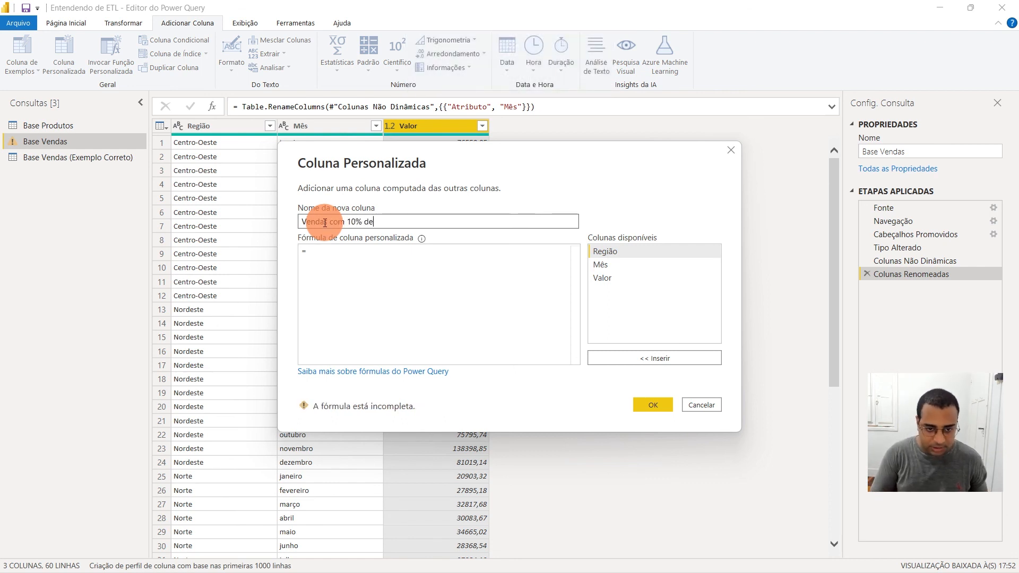
text( Desconto)
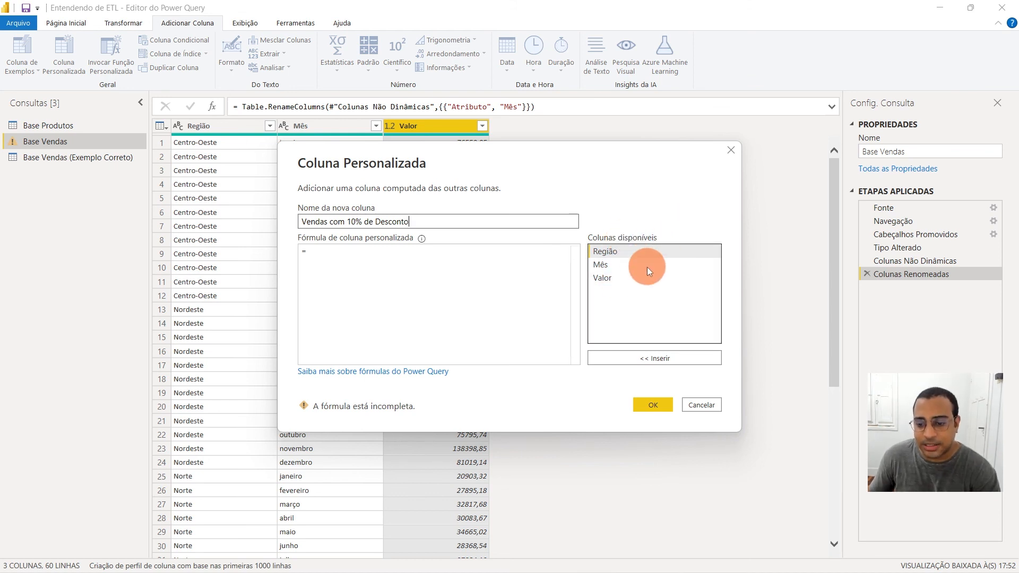
Enter the custom column formula [Valor]*0.90, with a point as the decimal separator, and create the column
double_click(607, 280)
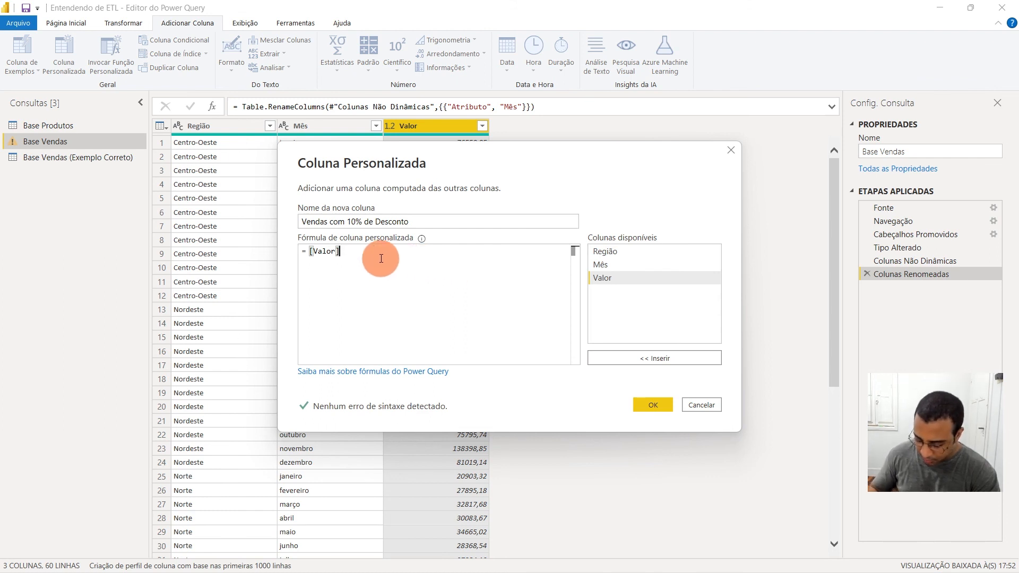
text(*)
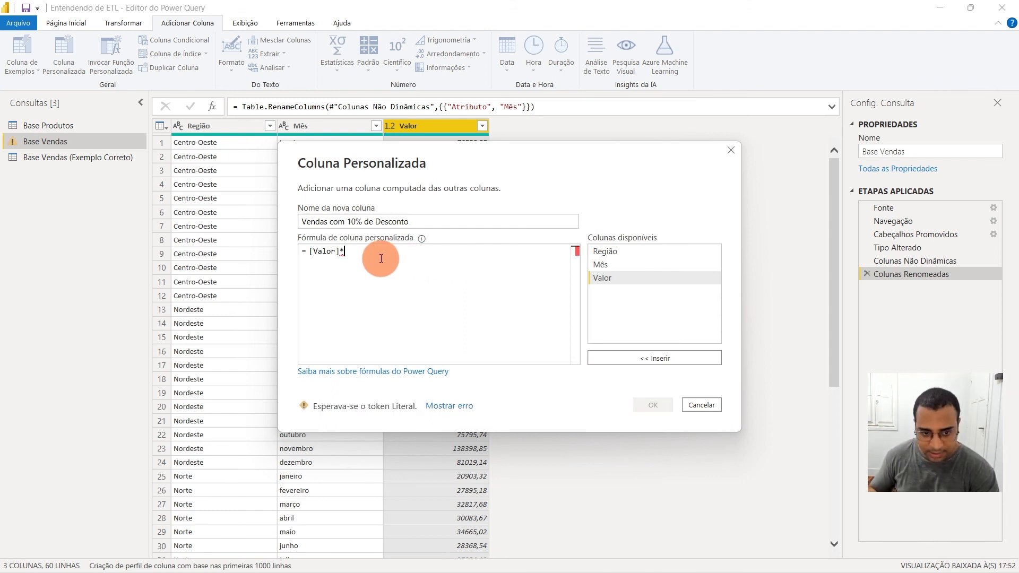
text(0,9)
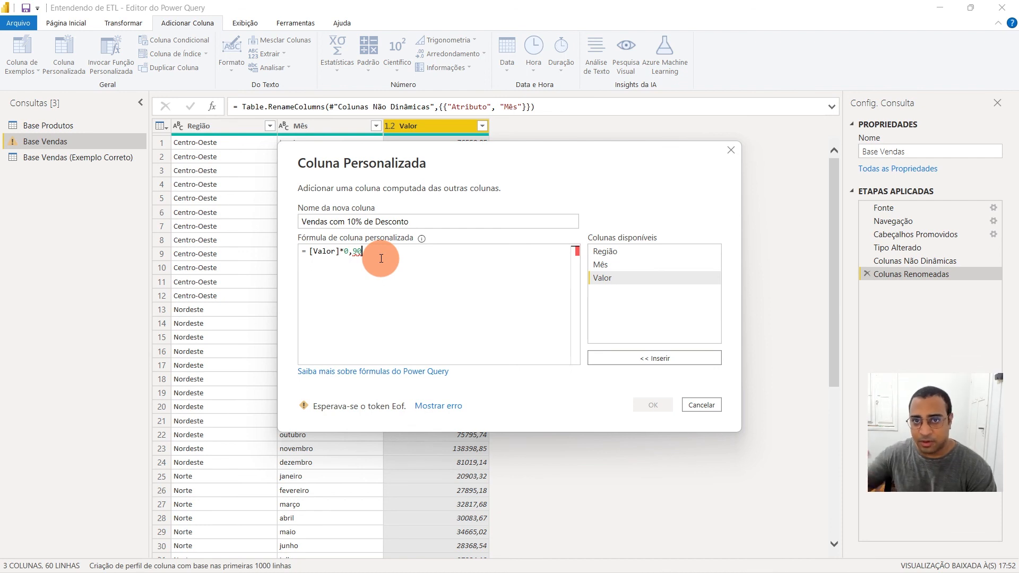
text(0)
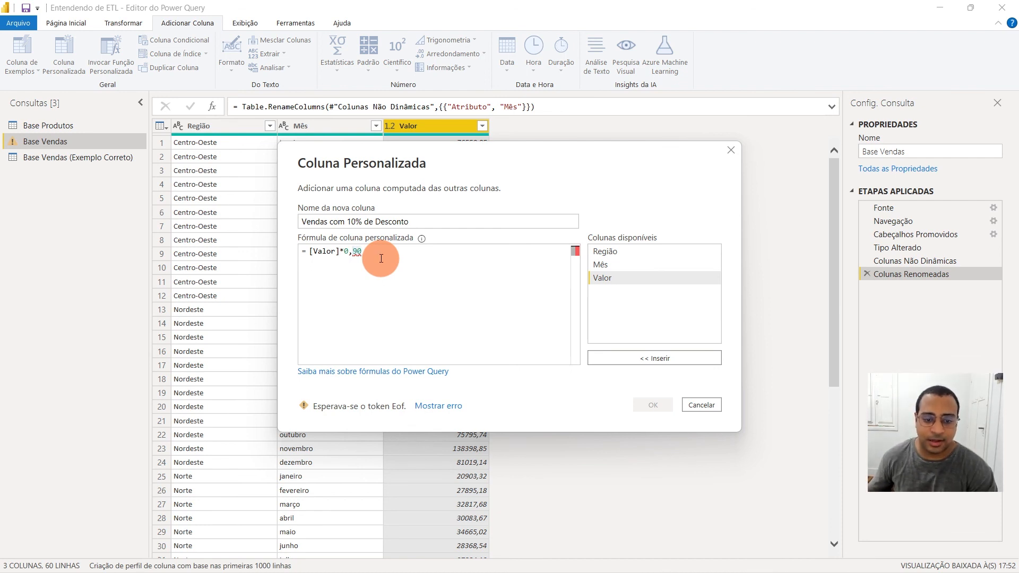
mouse_move(345, 251)
mouse_down()
mouse_move(371, 250)
mouse_move(353, 253)
mouse_up()
click(354, 254)
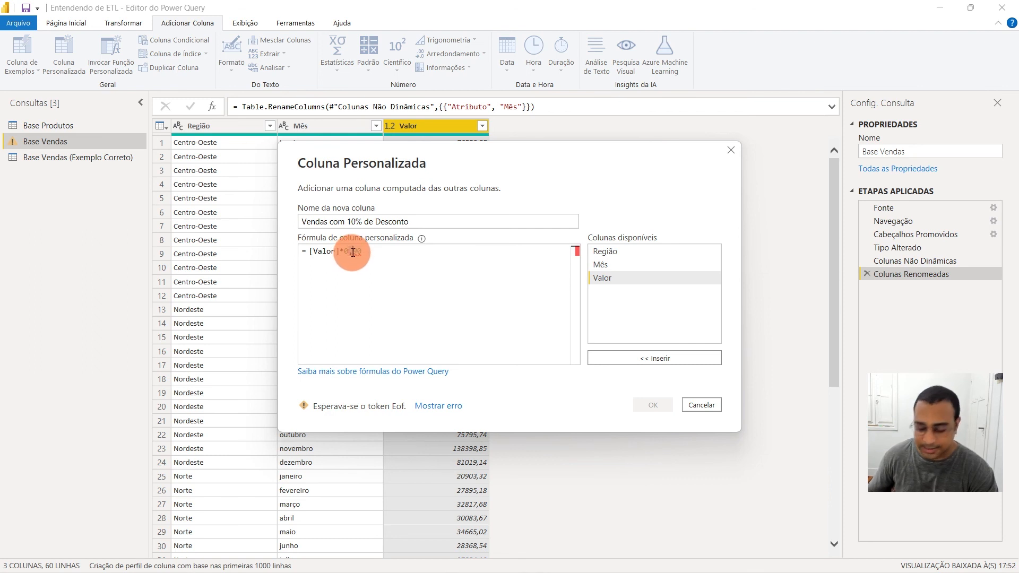
text(.)
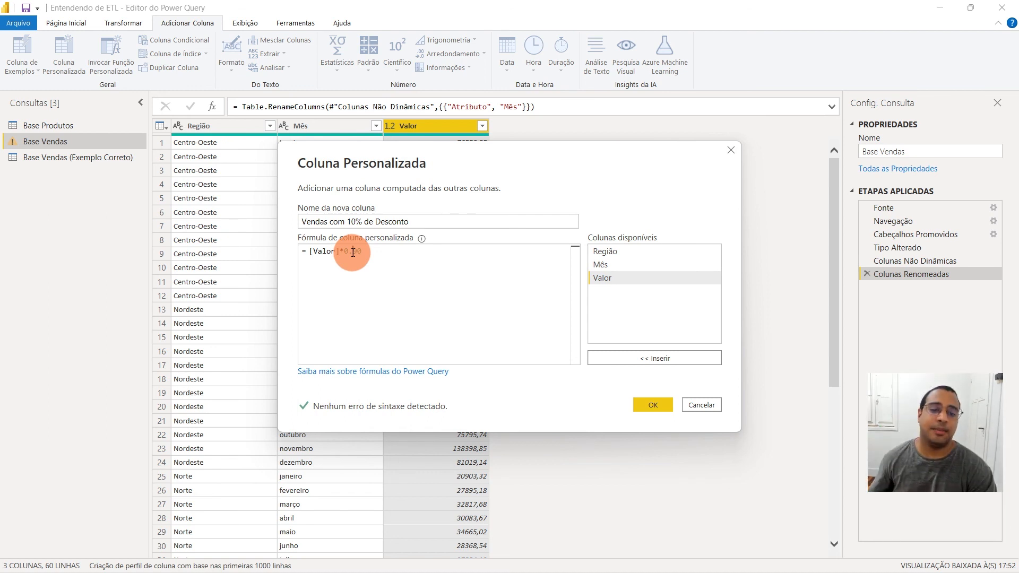
click(647, 405)
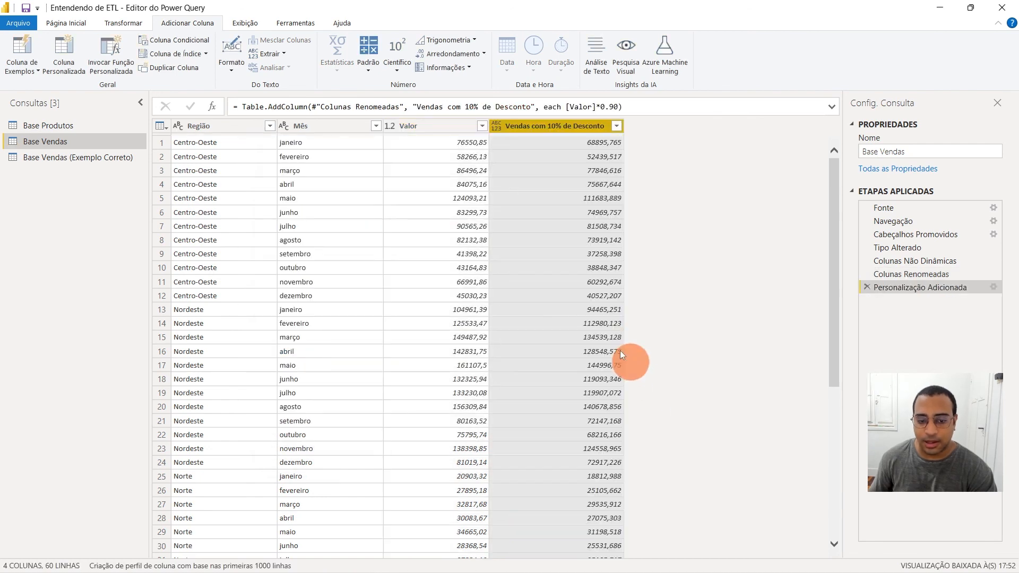
Compare the values in the Vendas com 10% de Desconto column with the original amounts in the Valor column
click(546, 144)
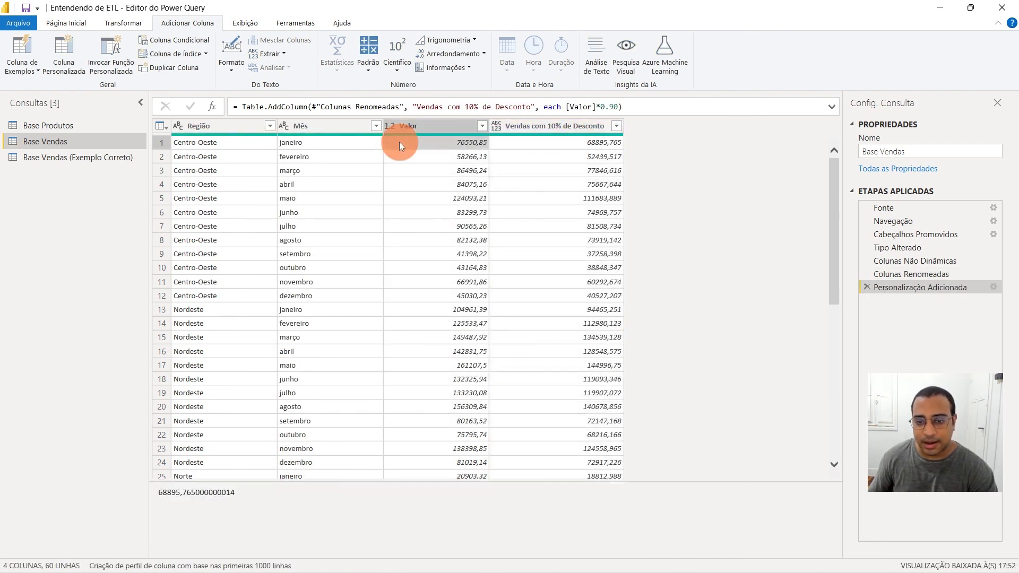
click(559, 128)
click(417, 128)
click(451, 143)
click(523, 142)
click(536, 128)
click(536, 171)
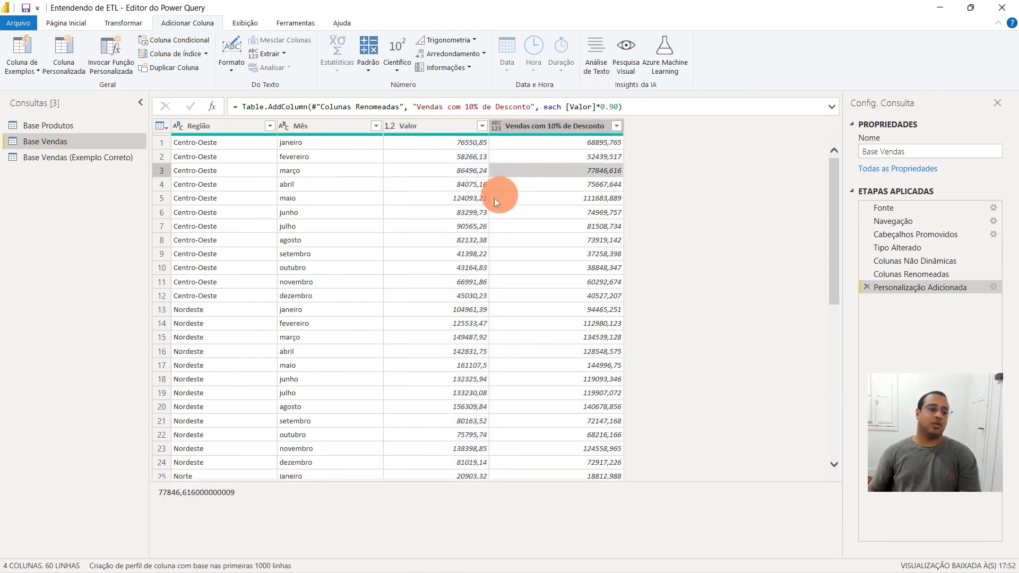